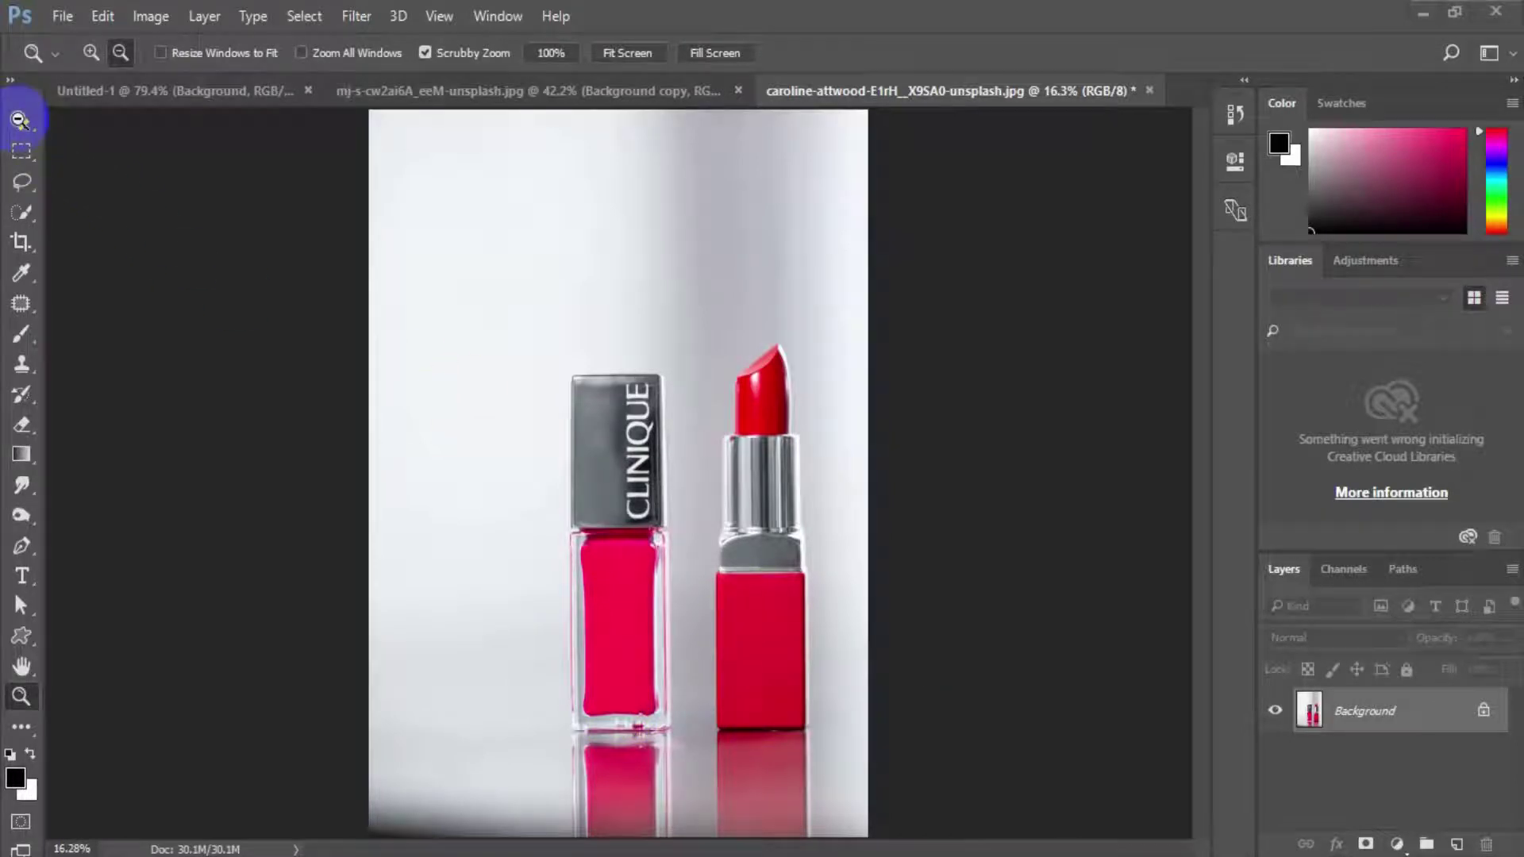
# Select the lipstick's red bullet up to its slanted tip and glossy right edge with the Quick Selection tool.
pyautogui.click(23, 121)
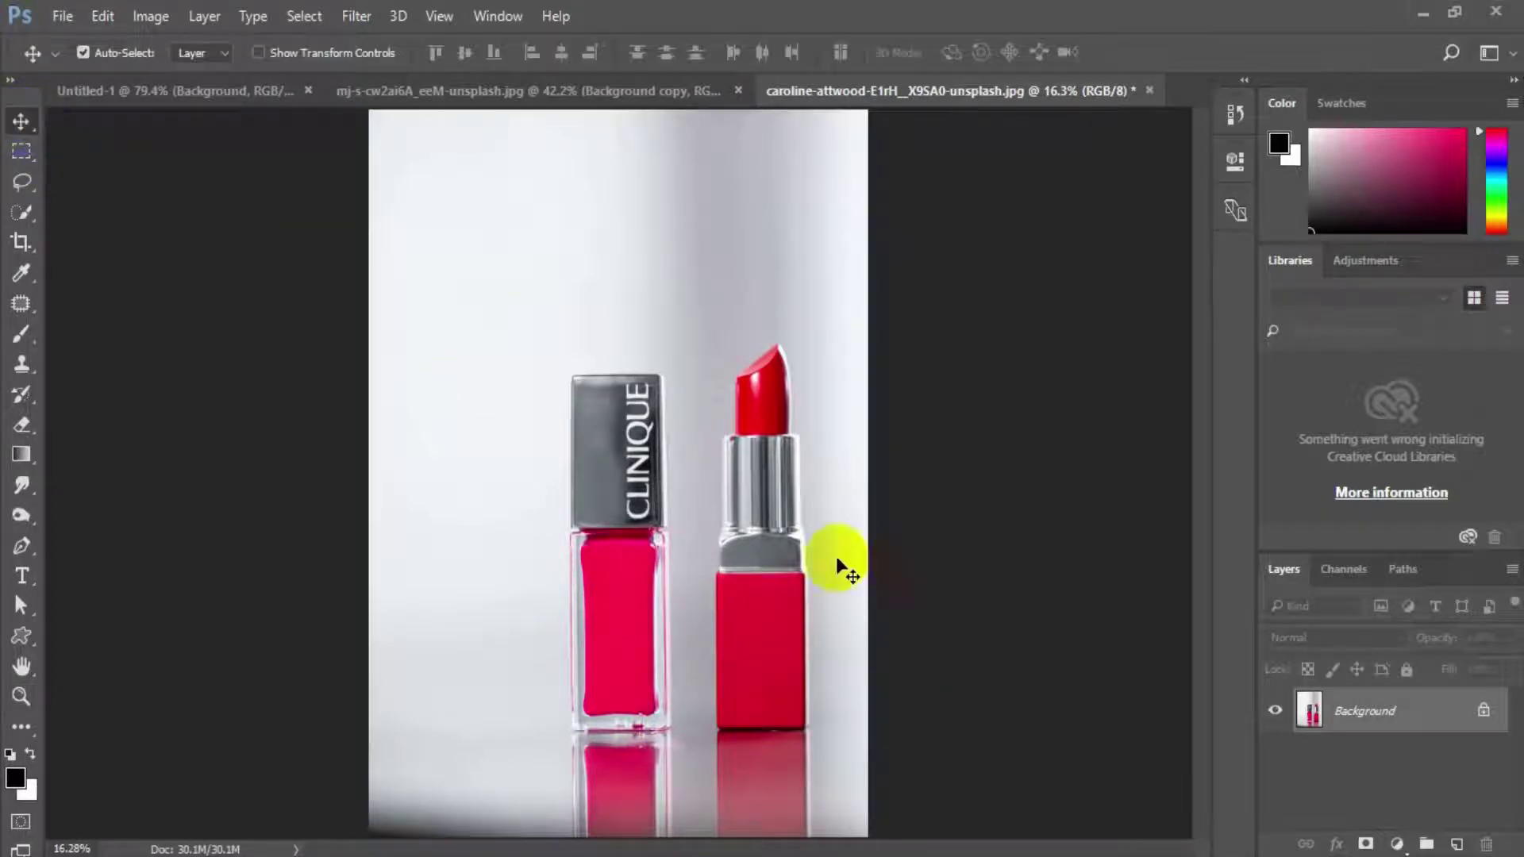
pyautogui.click(21, 697)
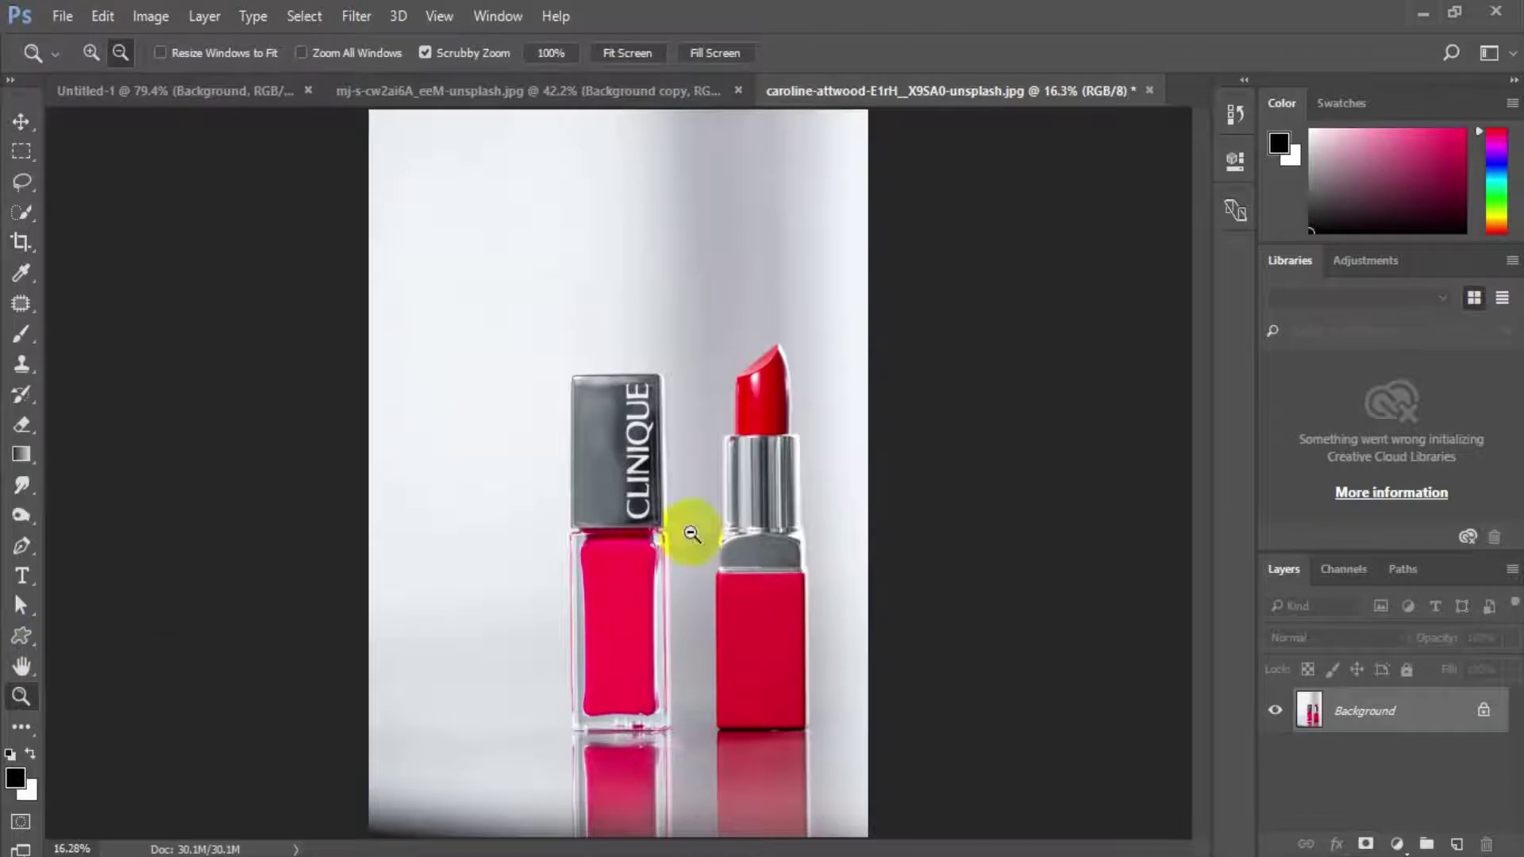
pyautogui.click(812, 449)
pyautogui.moveTo(812, 449); pyautogui.dragTo(929, 521)
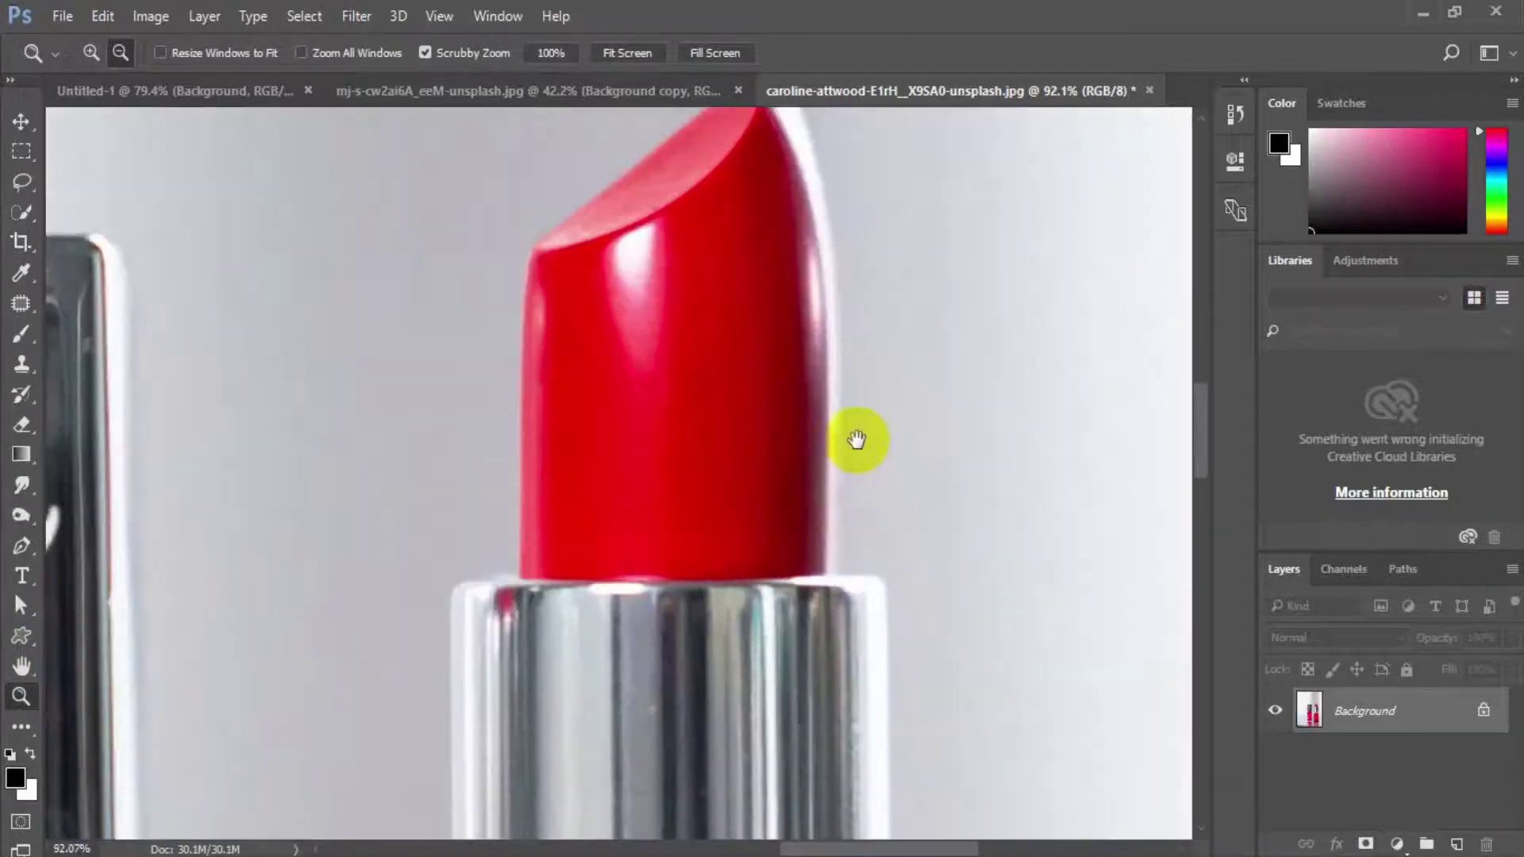
pyautogui.moveTo(857, 436); pyautogui.dragTo(588, 457)
pyautogui.click(22, 214)
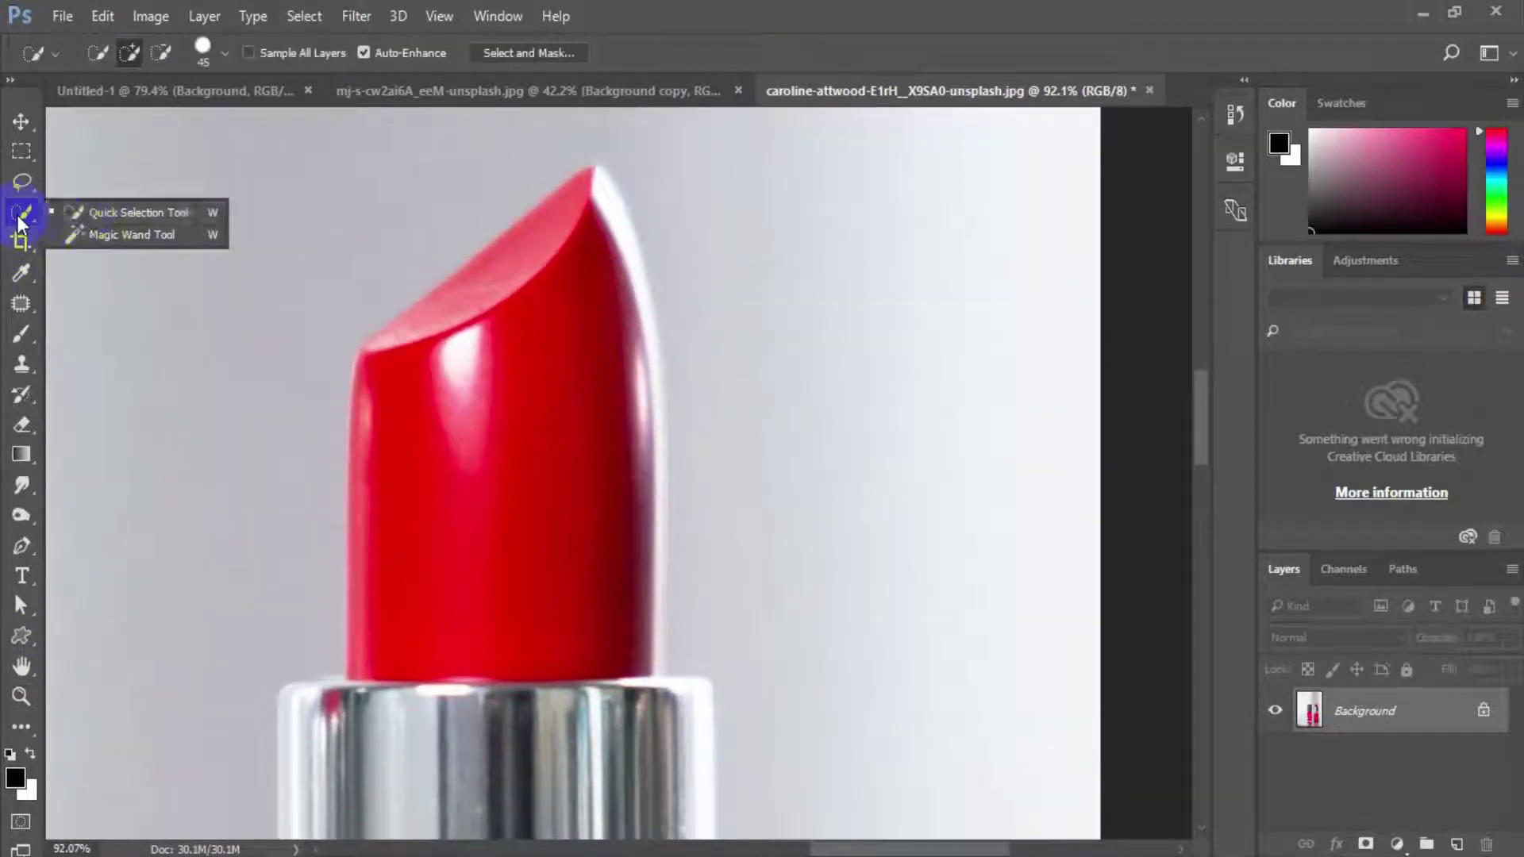
pyautogui.click(99, 214)
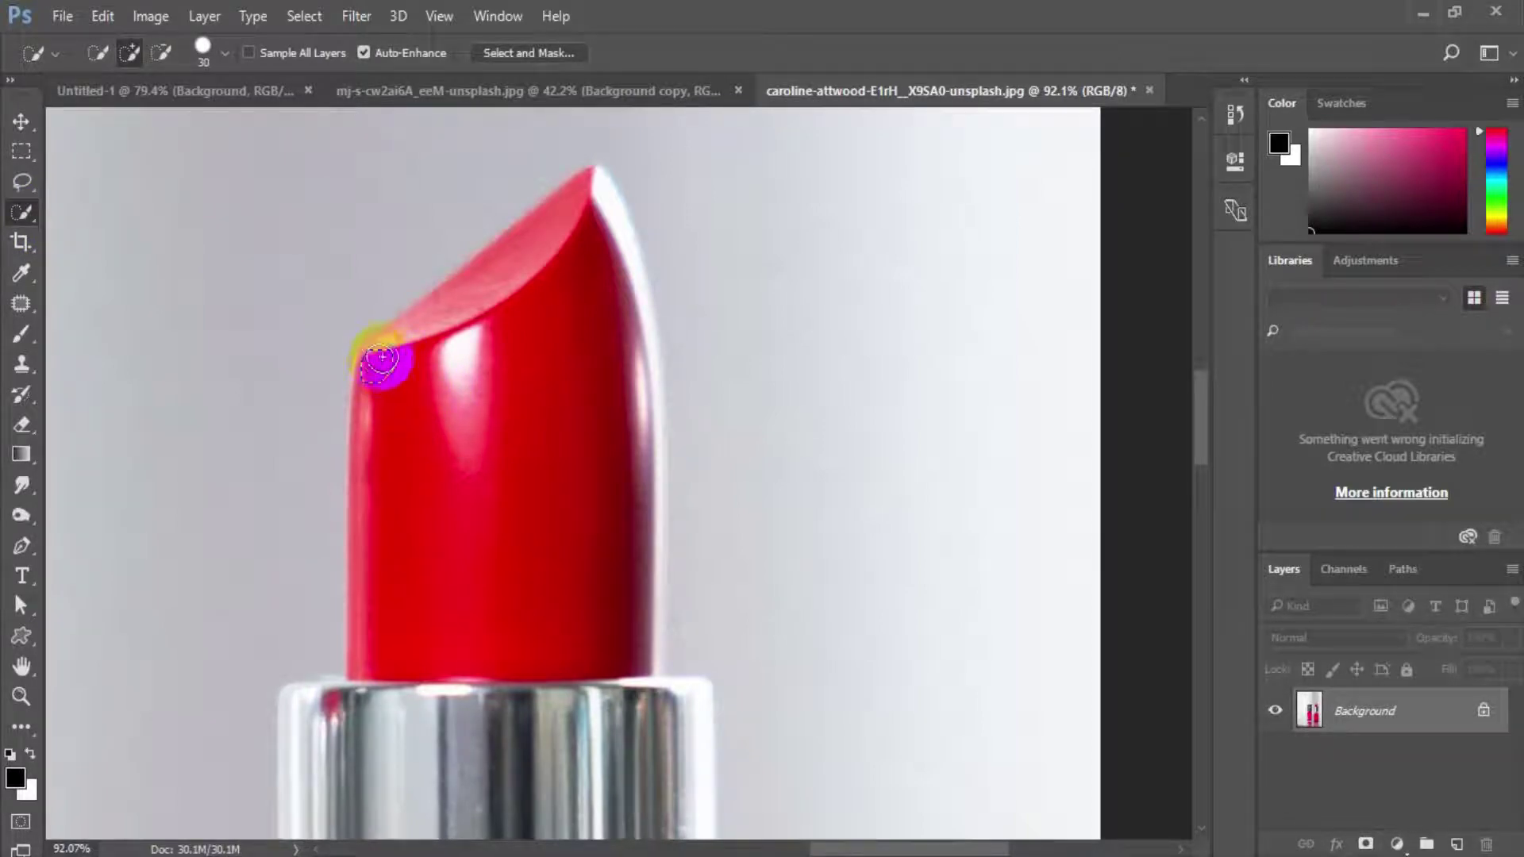
pyautogui.moveTo(428, 329); pyautogui.dragTo(551, 244)
pyautogui.moveTo(591, 190); pyautogui.dragTo(639, 363)
pyautogui.moveTo(646, 416)
pyautogui.mouseDown()
pyautogui.moveTo(648, 676)
pyautogui.moveTo(622, 653)
pyautogui.mouseUp()
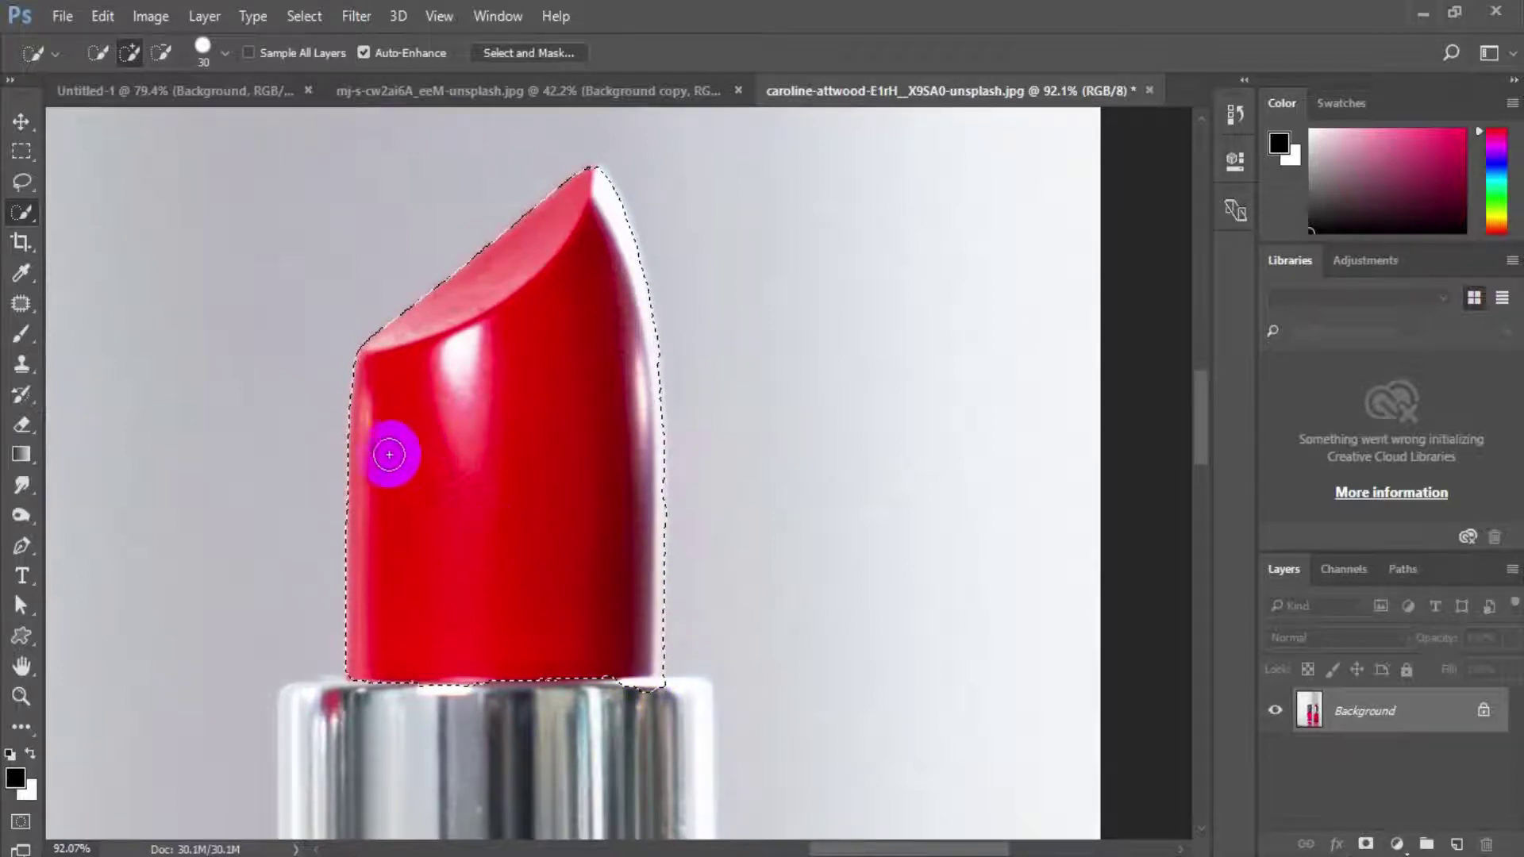
# Refine the selection along the left edge of the red lipstick bullet.
pyautogui.moveTo(389, 454)
pyautogui.mouseDown()
pyautogui.moveTo(362, 585)
pyautogui.moveTo(378, 478)
pyautogui.mouseUp()
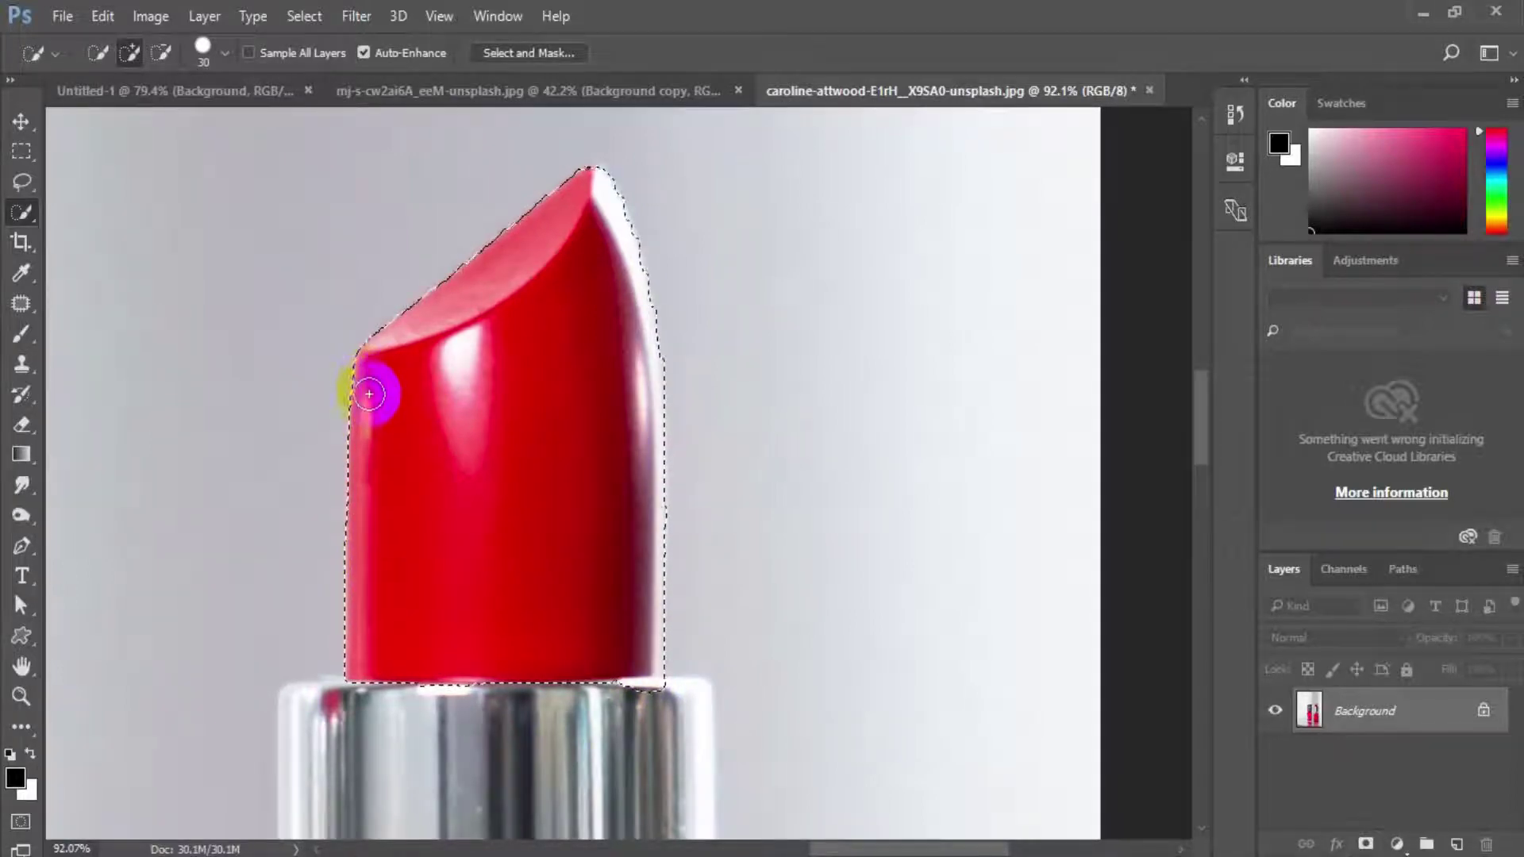
pyautogui.moveTo(369, 394); pyautogui.dragTo(366, 456)
pyautogui.moveTo(364, 543); pyautogui.dragTo(369, 473)
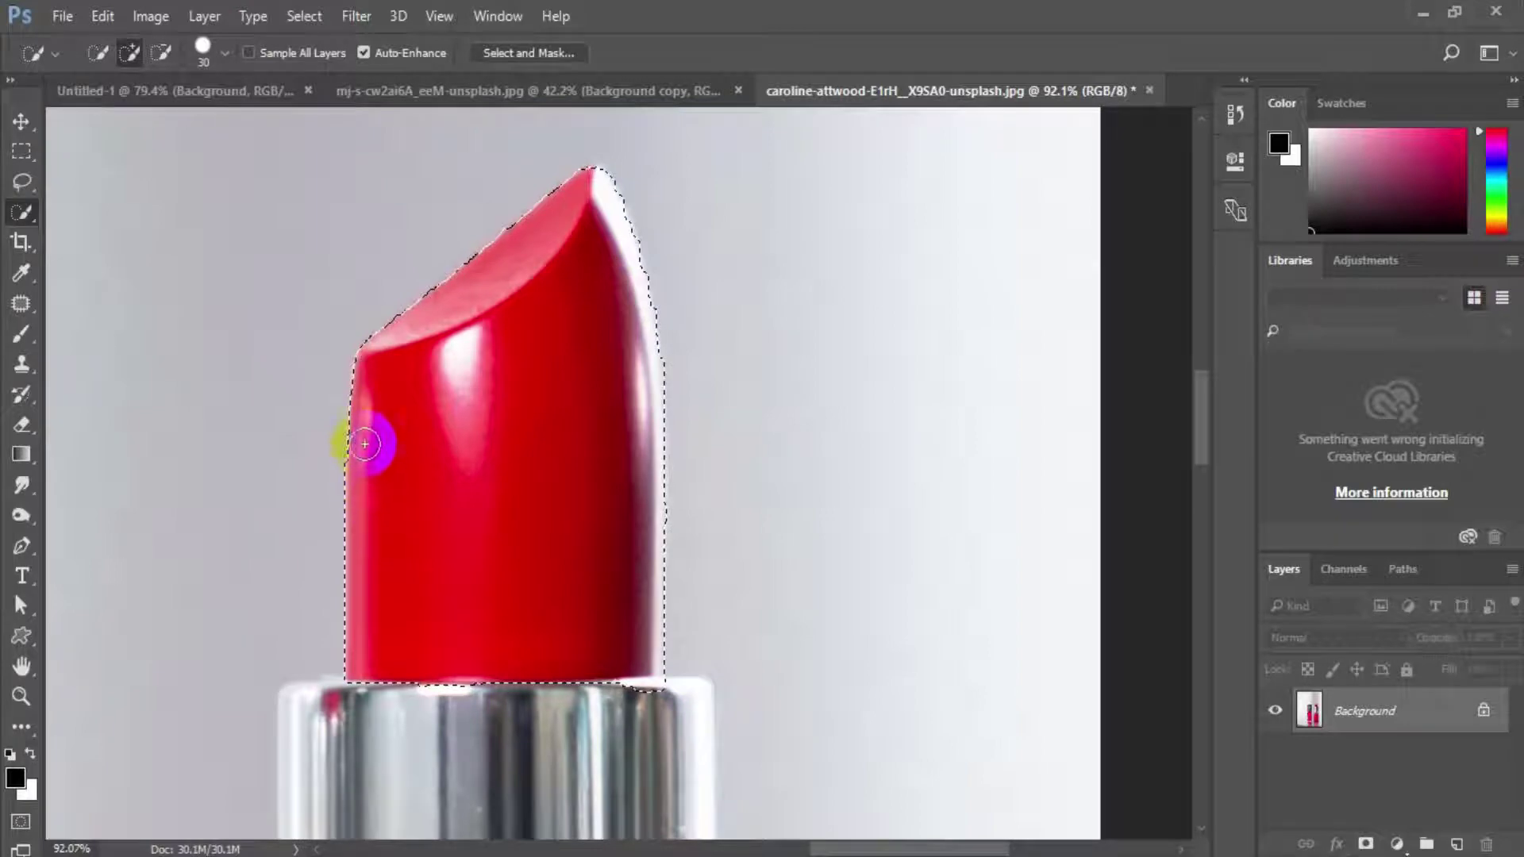
# Extend the selection down over the silver tube, including its bright outer edges.
pyautogui.moveTo(403, 364)
pyautogui.mouseDown()
pyautogui.moveTo(454, 472)
pyautogui.moveTo(386, 687)
pyautogui.moveTo(407, 682)
pyautogui.moveTo(454, 358)
pyautogui.moveTo(411, 397)
pyautogui.moveTo(340, 403)
pyautogui.moveTo(351, 433)
pyautogui.moveTo(719, 396)
pyautogui.moveTo(734, 412)
pyautogui.moveTo(725, 781)
pyautogui.moveTo(435, 674)
pyautogui.mouseUp()
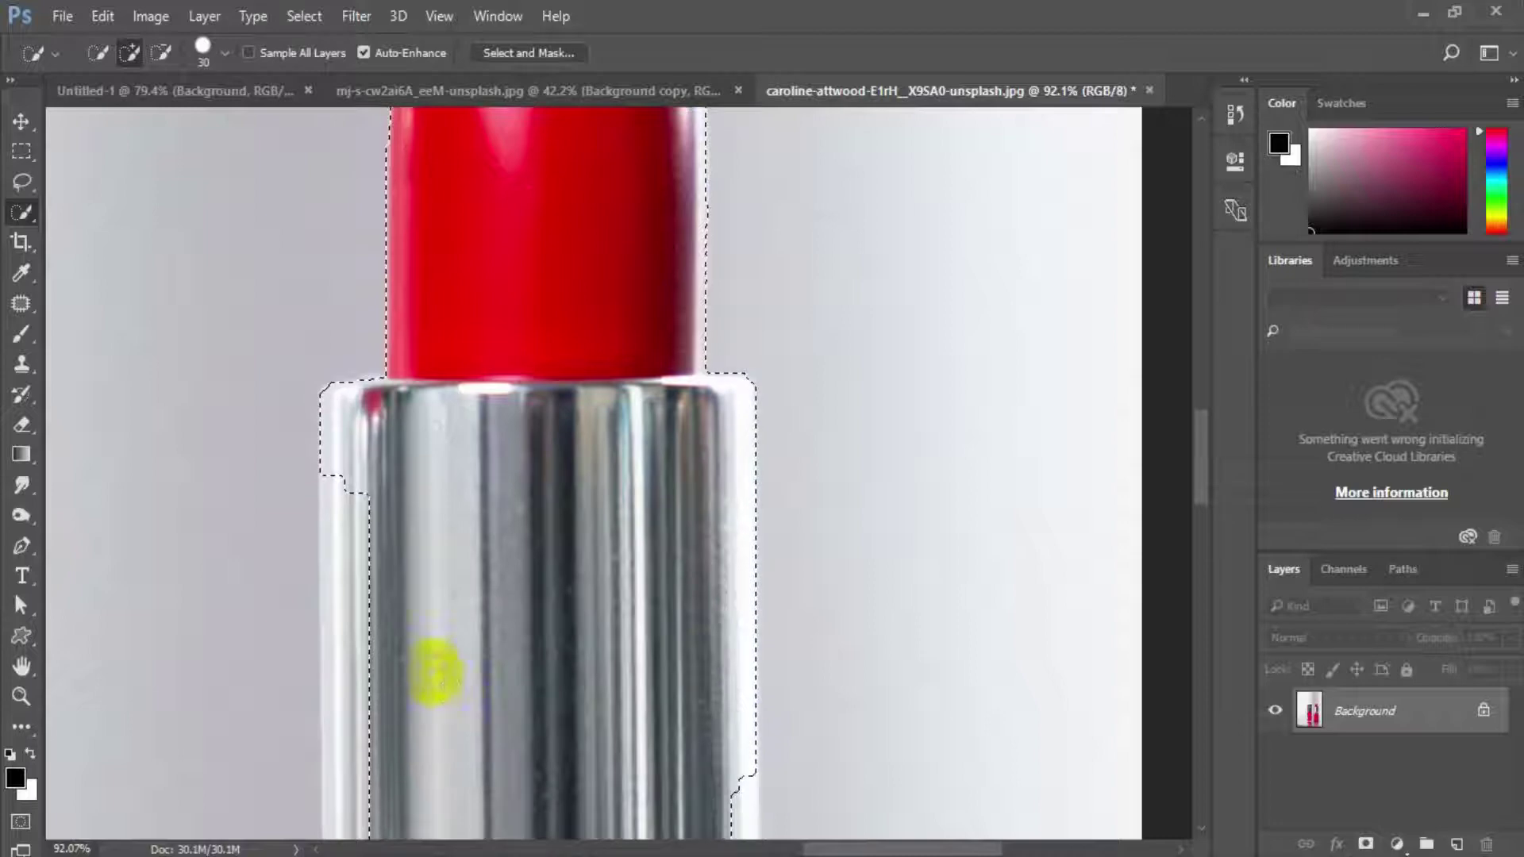
pyautogui.moveTo(368, 519); pyautogui.dragTo(353, 613)
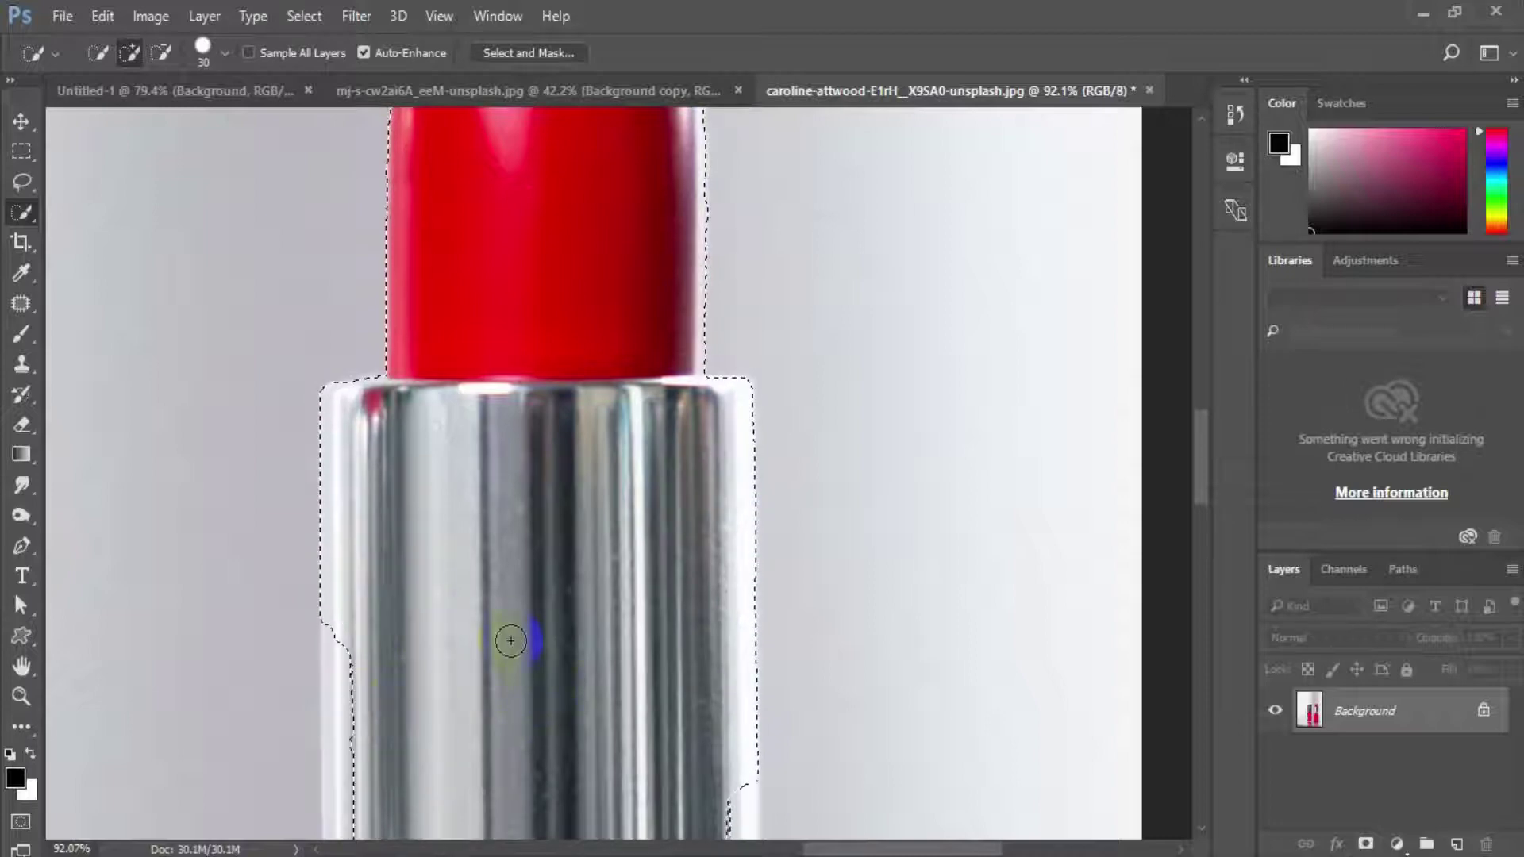
pyautogui.press('space')
pyautogui.moveTo(429, 689); pyautogui.dragTo(544, 257)
pyautogui.moveTo(459, 166)
pyautogui.mouseDown()
pyautogui.moveTo(460, 447)
pyautogui.moveTo(498, 509)
pyautogui.moveTo(777, 512)
pyautogui.moveTo(540, 508)
pyautogui.mouseUp()
pyautogui.press('space')
pyautogui.moveTo(612, 388)
pyautogui.mouseDown()
pyautogui.moveTo(647, 770)
pyautogui.moveTo(548, 779)
pyautogui.moveTo(527, 762)
pyautogui.mouseUp()
# Extend the selection over the lipstick's red base, including the pale strip along its right side and the bottom corners.
pyautogui.press('space')
pyautogui.moveTo(268, 689)
pyautogui.mouseDown()
pyautogui.moveTo(349, 570)
pyautogui.moveTo(523, 401)
pyautogui.moveTo(442, 422)
pyautogui.moveTo(458, 299)
pyautogui.moveTo(440, 431)
pyautogui.mouseUp()
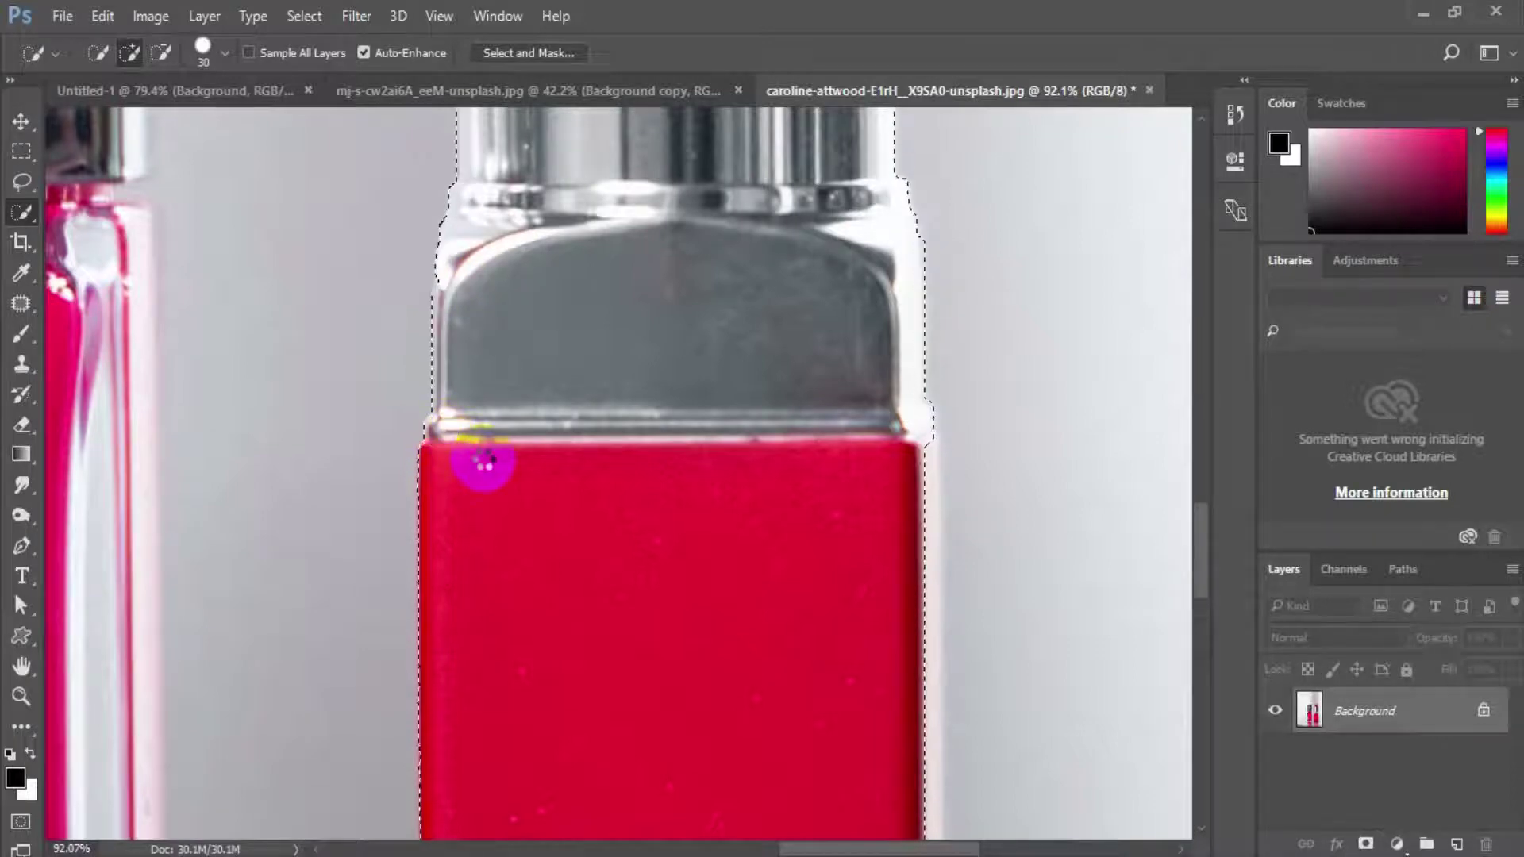
pyautogui.moveTo(593, 660); pyautogui.dragTo(453, 421)
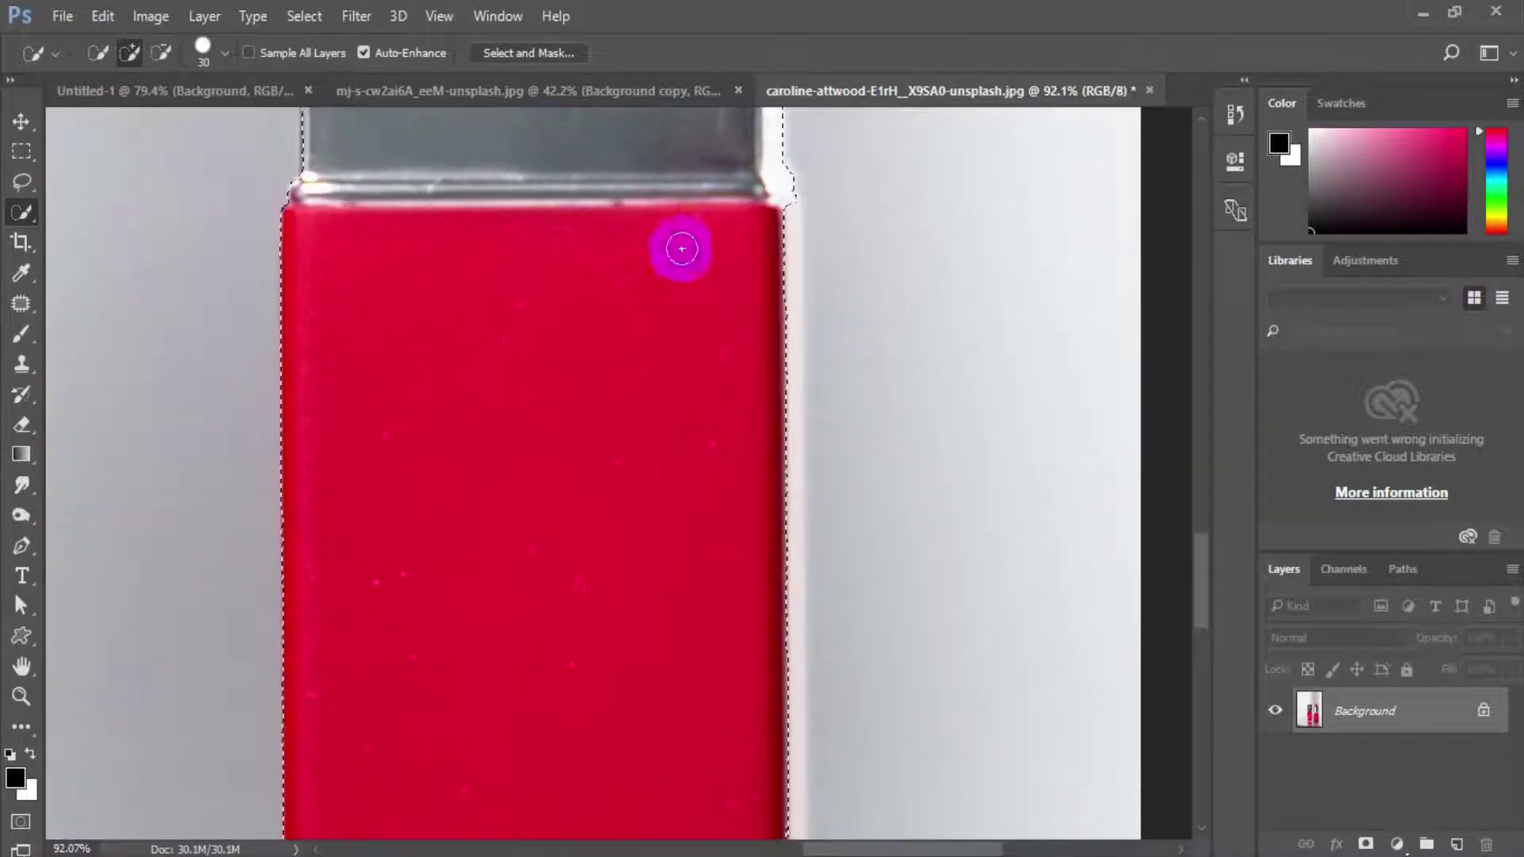
pyautogui.moveTo(681, 248)
pyautogui.mouseDown()
pyautogui.moveTo(764, 198)
pyautogui.moveTo(774, 208)
pyautogui.moveTo(789, 653)
pyautogui.moveTo(768, 777)
pyautogui.moveTo(623, 231)
pyautogui.mouseUp()
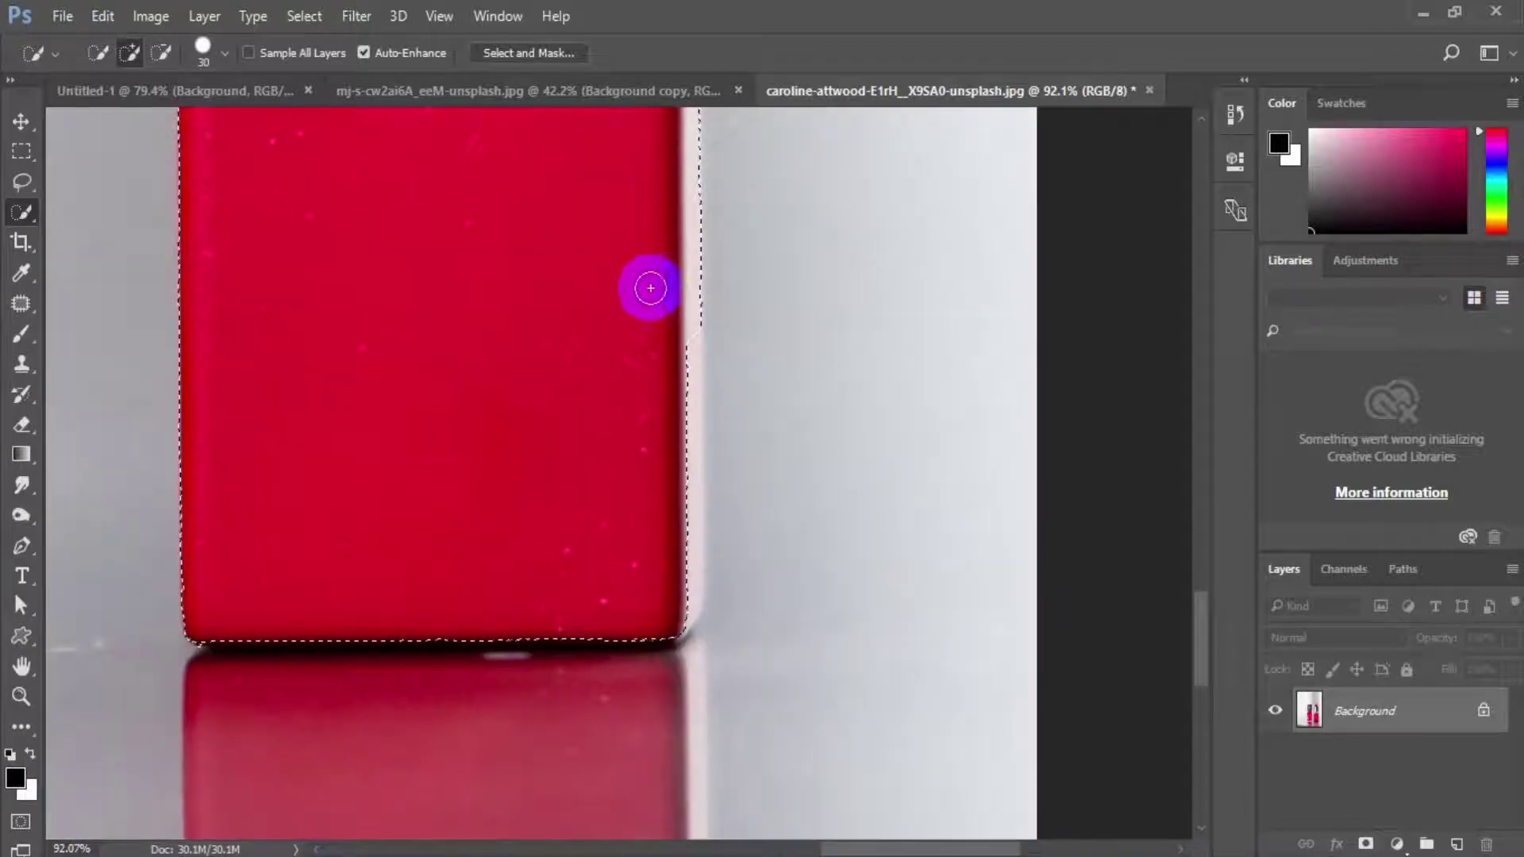
pyautogui.moveTo(650, 289)
pyautogui.mouseDown()
pyautogui.moveTo(681, 323)
pyautogui.moveTo(689, 522)
pyautogui.moveTo(681, 596)
pyautogui.moveTo(653, 589)
pyautogui.mouseUp()
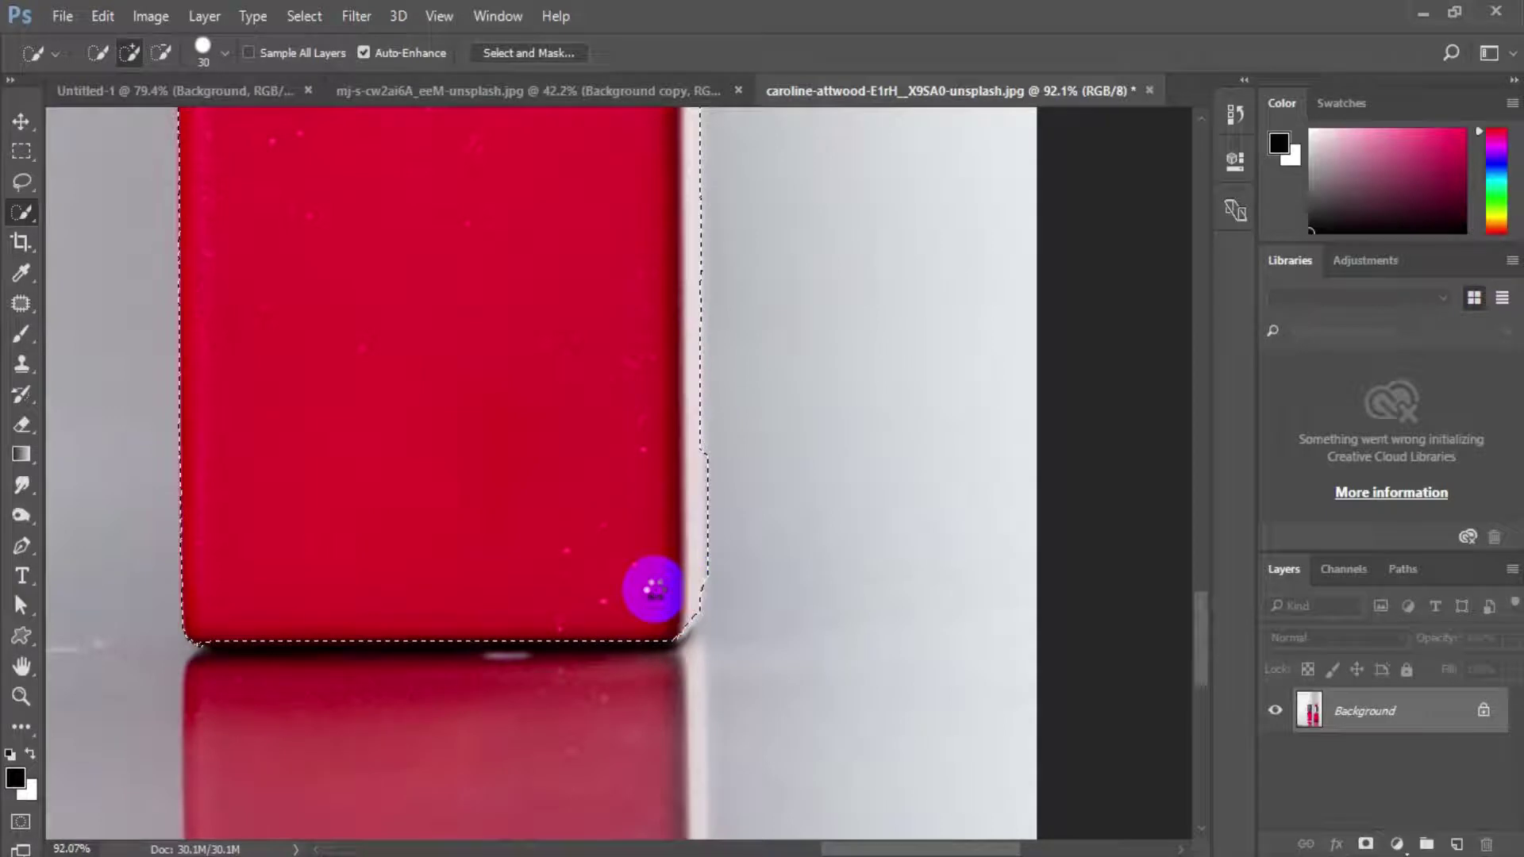
pyautogui.moveTo(389, 456)
pyautogui.mouseDown()
pyautogui.moveTo(350, 579)
pyautogui.moveTo(370, 752)
pyautogui.moveTo(445, 279)
pyautogui.mouseUp()
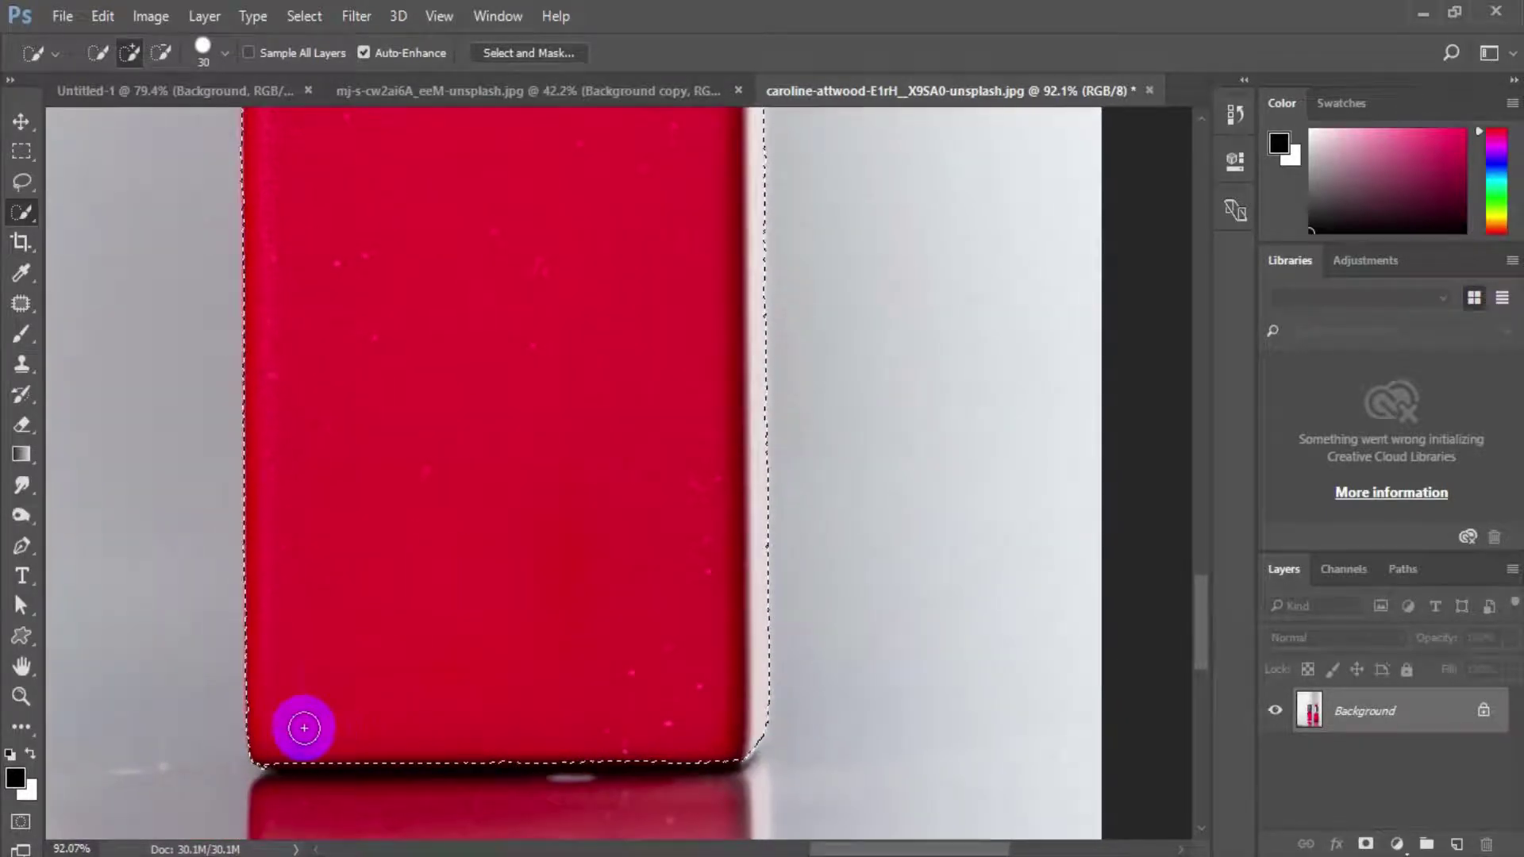
pyautogui.moveTo(280, 750)
pyautogui.mouseDown()
pyautogui.moveTo(627, 752)
pyautogui.moveTo(551, 755)
pyautogui.moveTo(575, 718)
pyautogui.moveTo(196, 658)
pyautogui.mouseUp()
# Add the missing sliver along the left edge of the grey collar to the selection with the Lasso tool.
pyautogui.click(21, 696)
pyautogui.moveTo(667, 444); pyautogui.dragTo(534, 581)
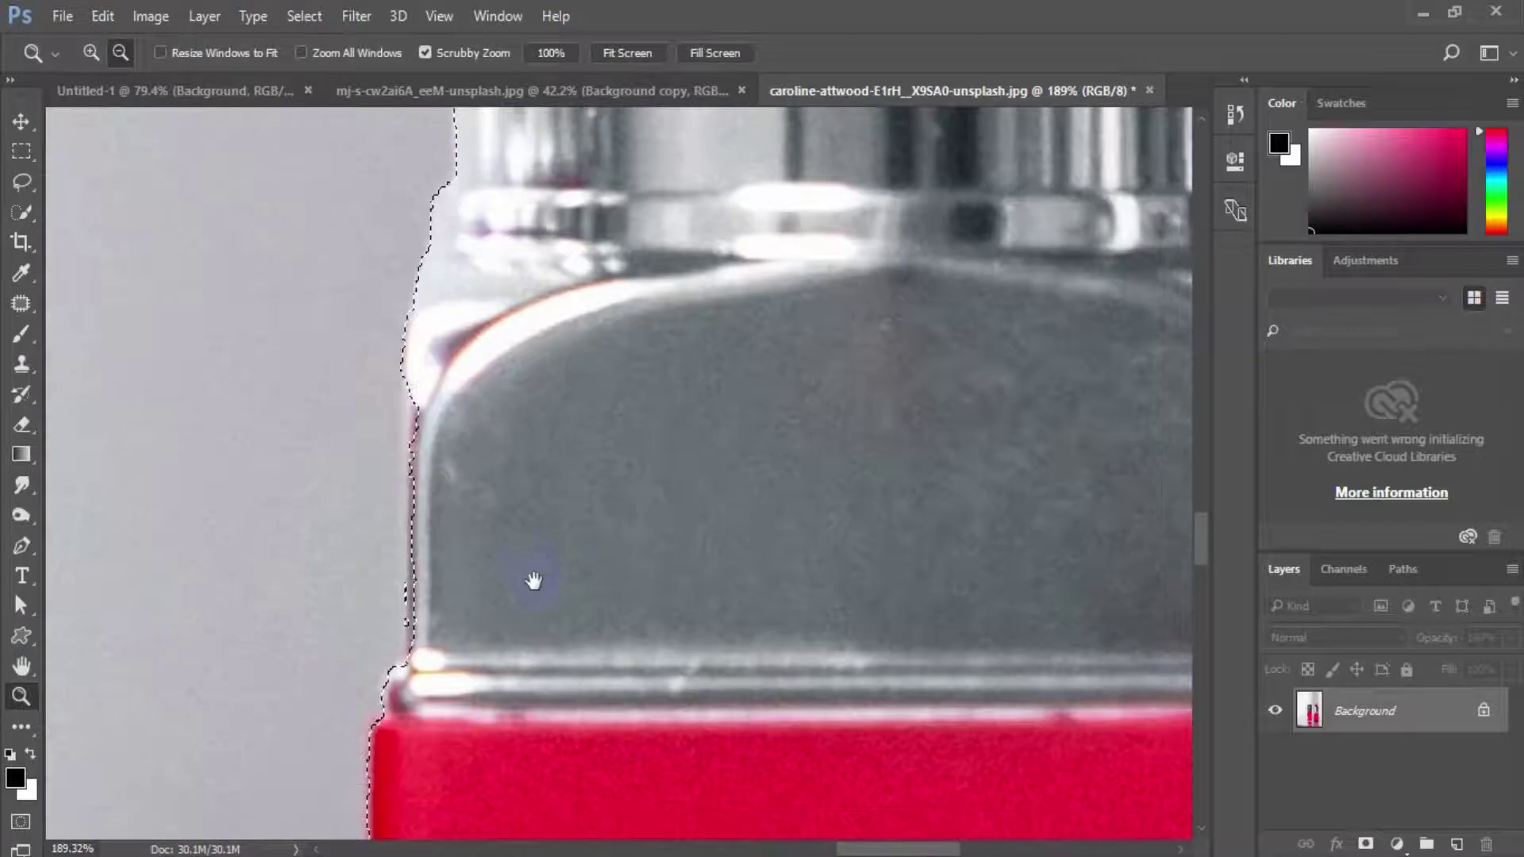
pyautogui.click(22, 182)
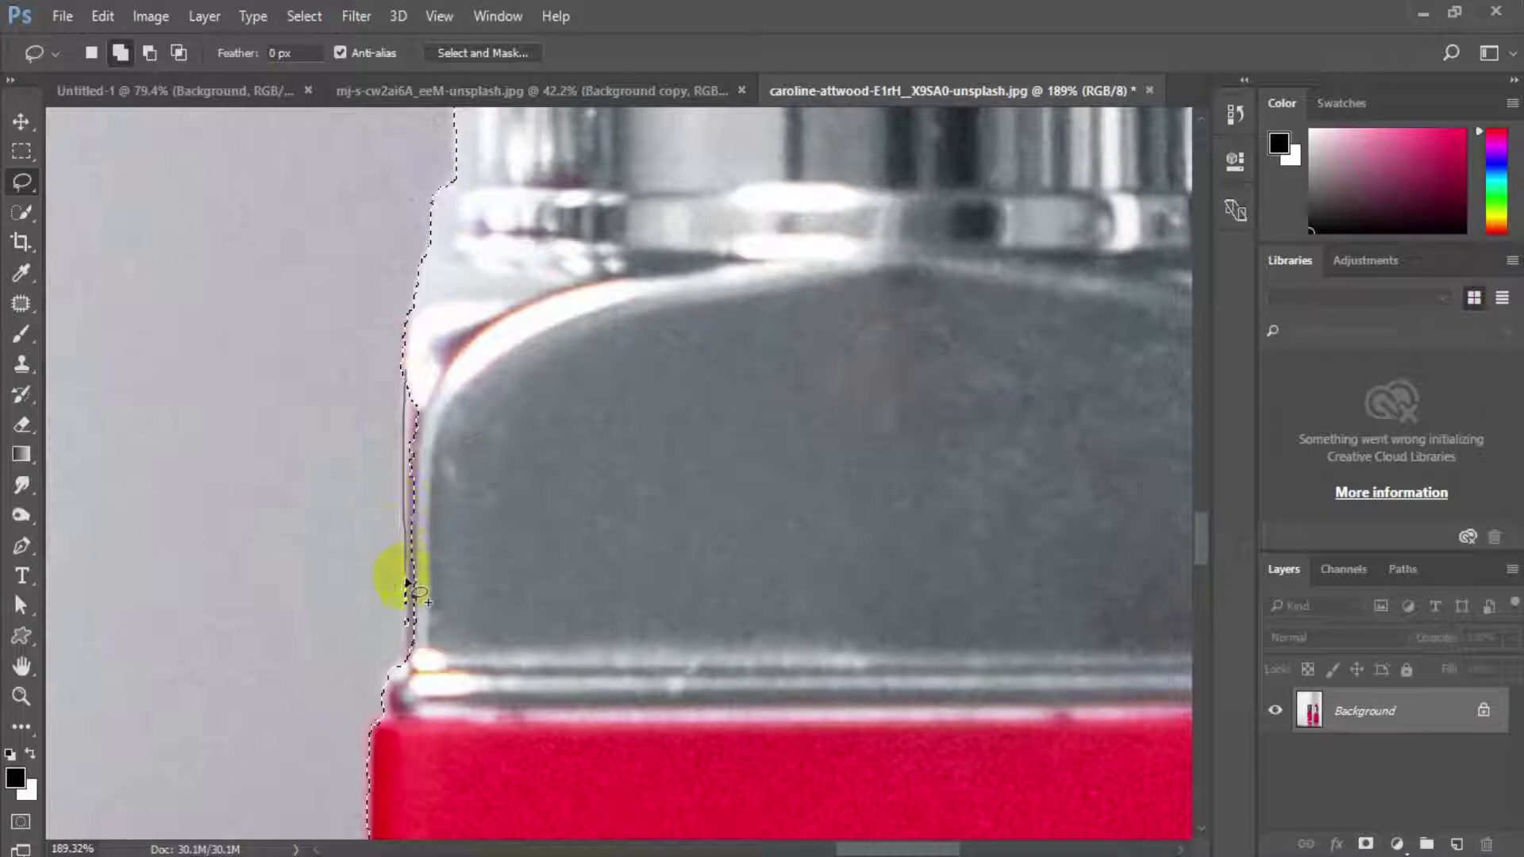
pyautogui.moveTo(575, 572); pyautogui.dragTo(502, 347)
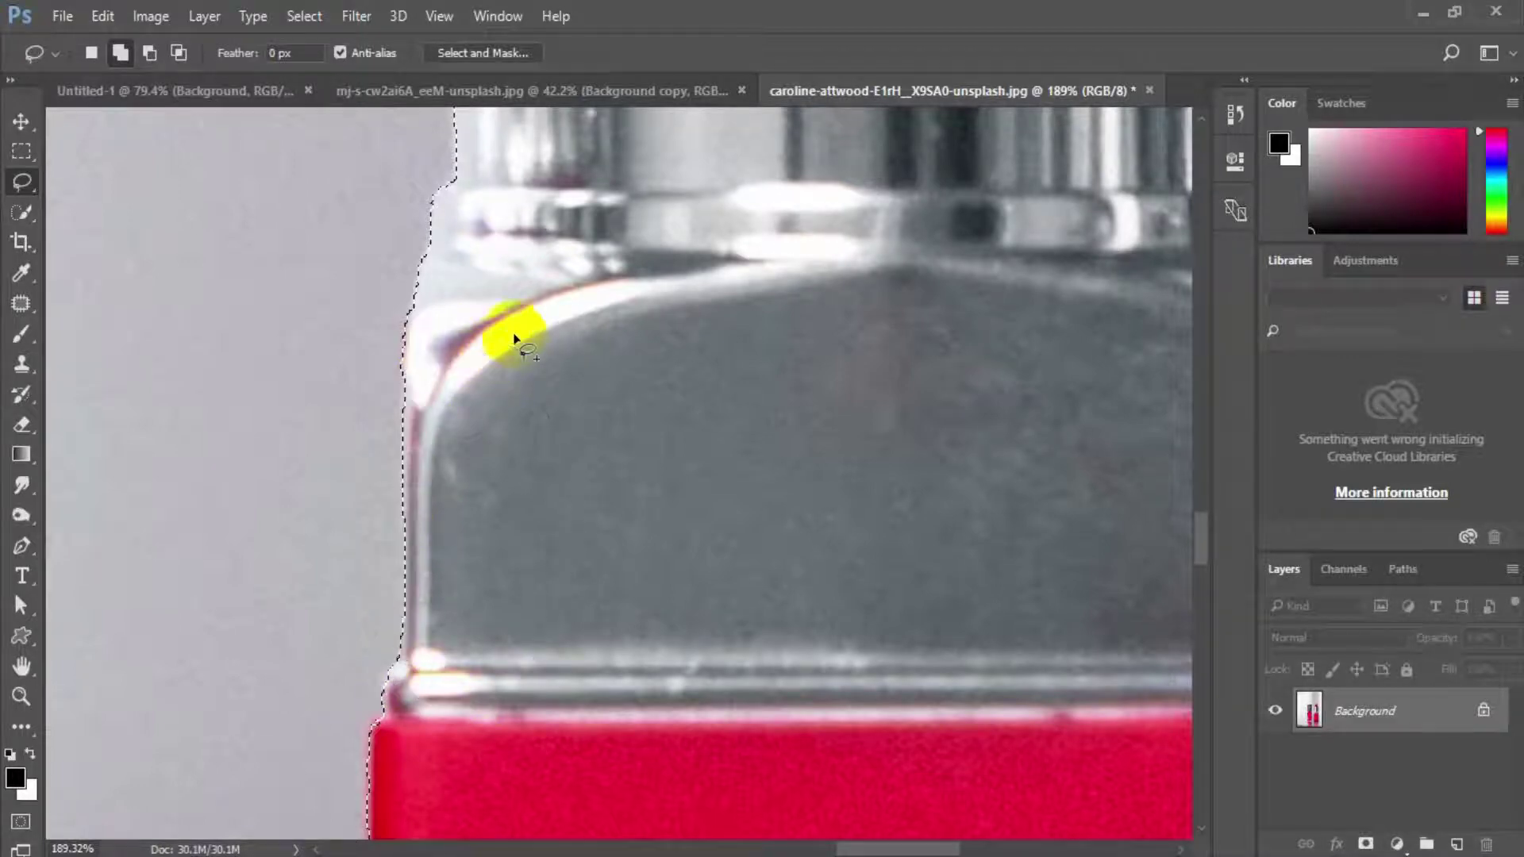
# Check the selection edge up the tube and smooth its outline around the lipstick's tip with the Lasso tool.
pyautogui.moveTo(829, 337); pyautogui.dragTo(177, 605)
pyautogui.moveTo(479, 502)
pyautogui.mouseDown()
pyautogui.moveTo(622, 681)
pyautogui.moveTo(754, 802)
pyautogui.mouseUp()
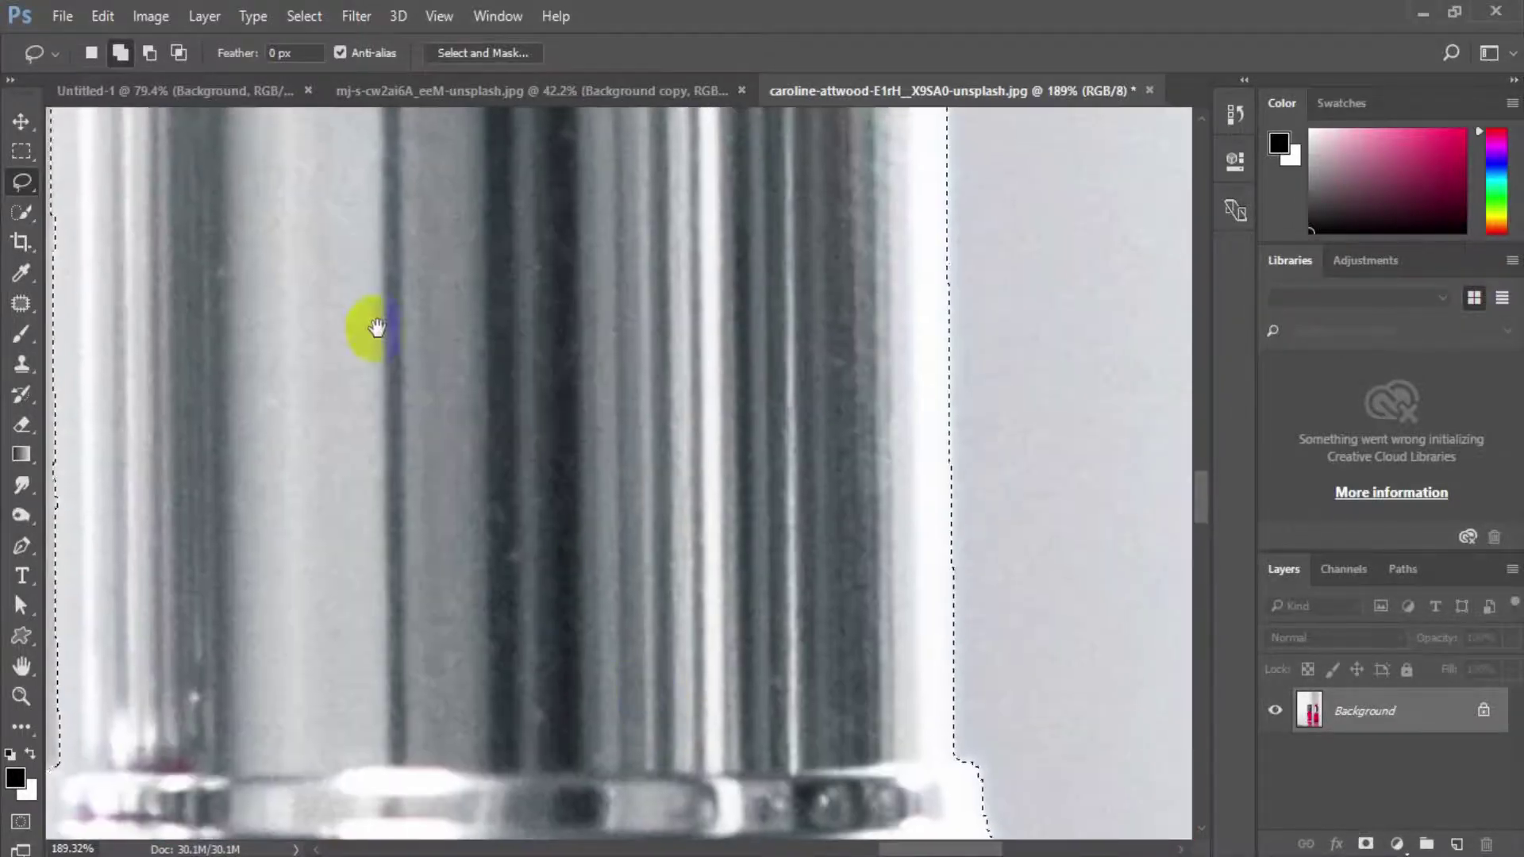
pyautogui.moveTo(374, 330); pyautogui.dragTo(503, 593)
pyautogui.moveTo(413, 643); pyautogui.dragTo(452, 126)
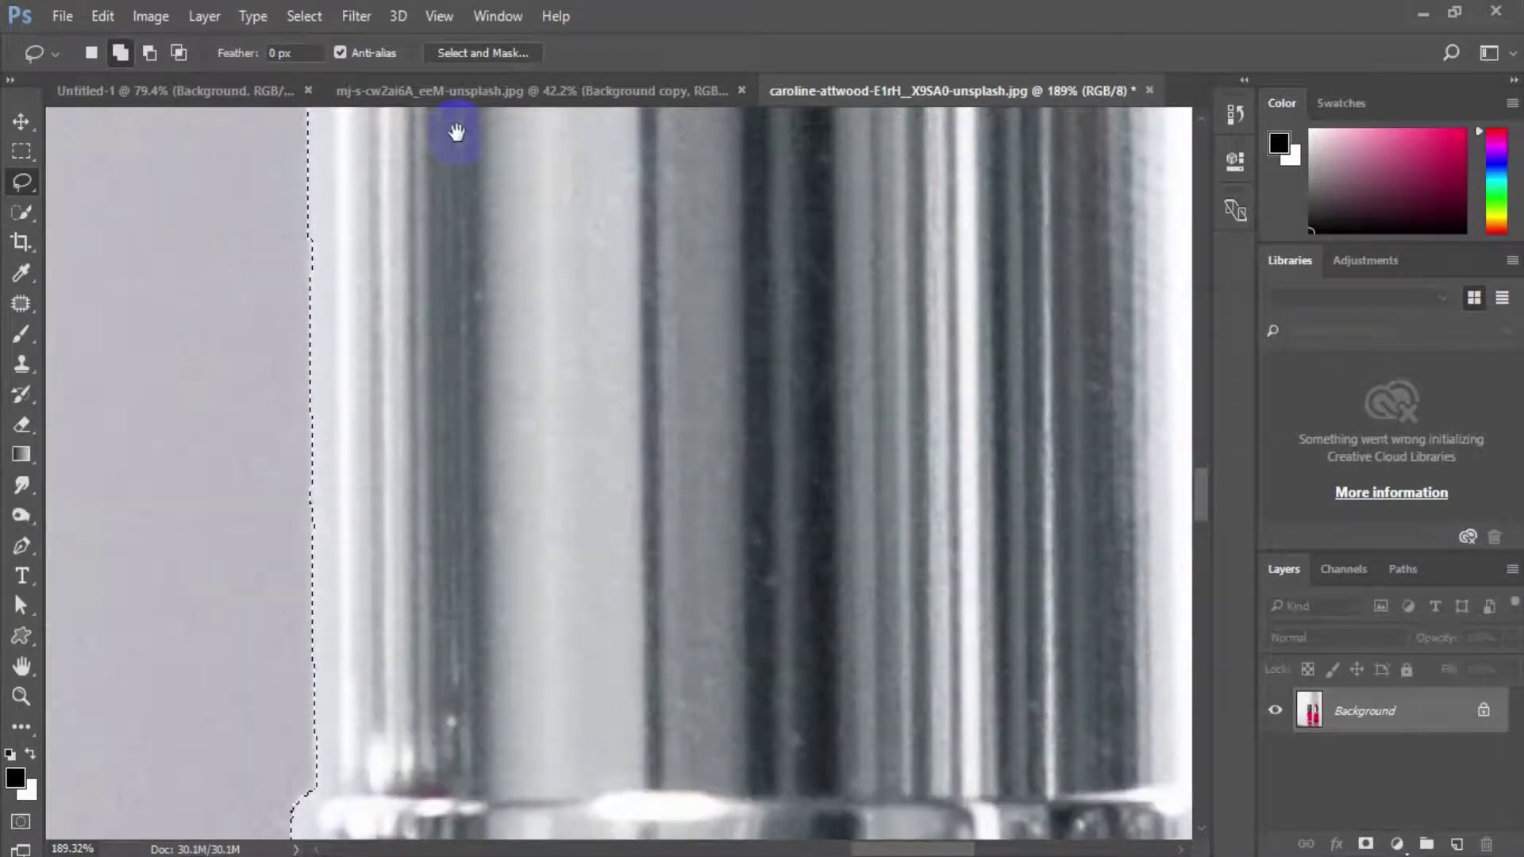
pyautogui.moveTo(389, 210); pyautogui.dragTo(419, 528)
pyautogui.moveTo(512, 170); pyautogui.dragTo(466, 503)
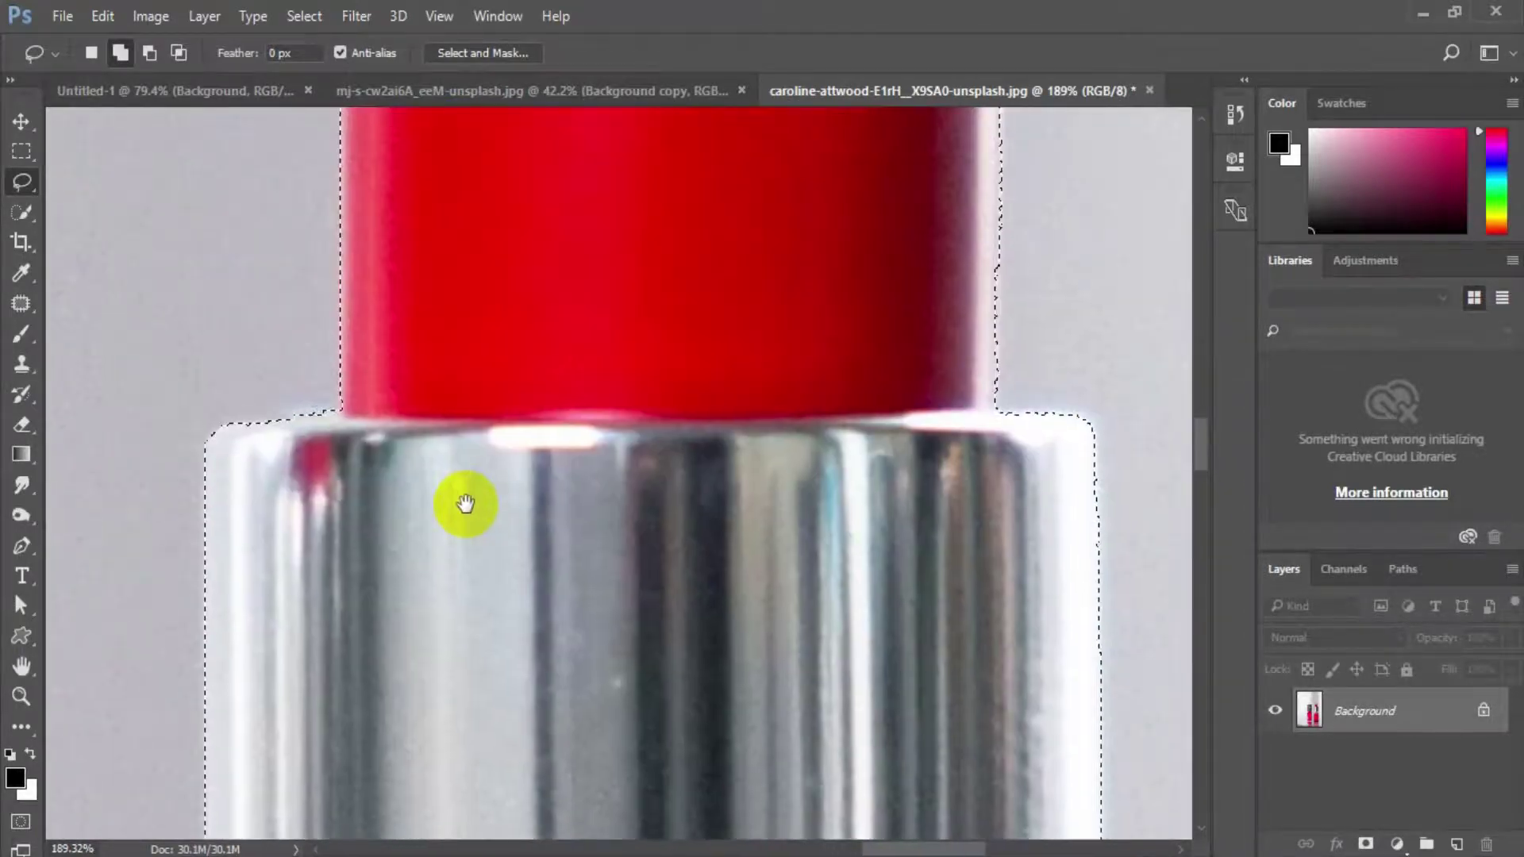
pyautogui.moveTo(540, 336); pyautogui.dragTo(418, 622)
pyautogui.moveTo(530, 215); pyautogui.dragTo(412, 616)
pyautogui.moveTo(592, 357); pyautogui.dragTo(541, 433)
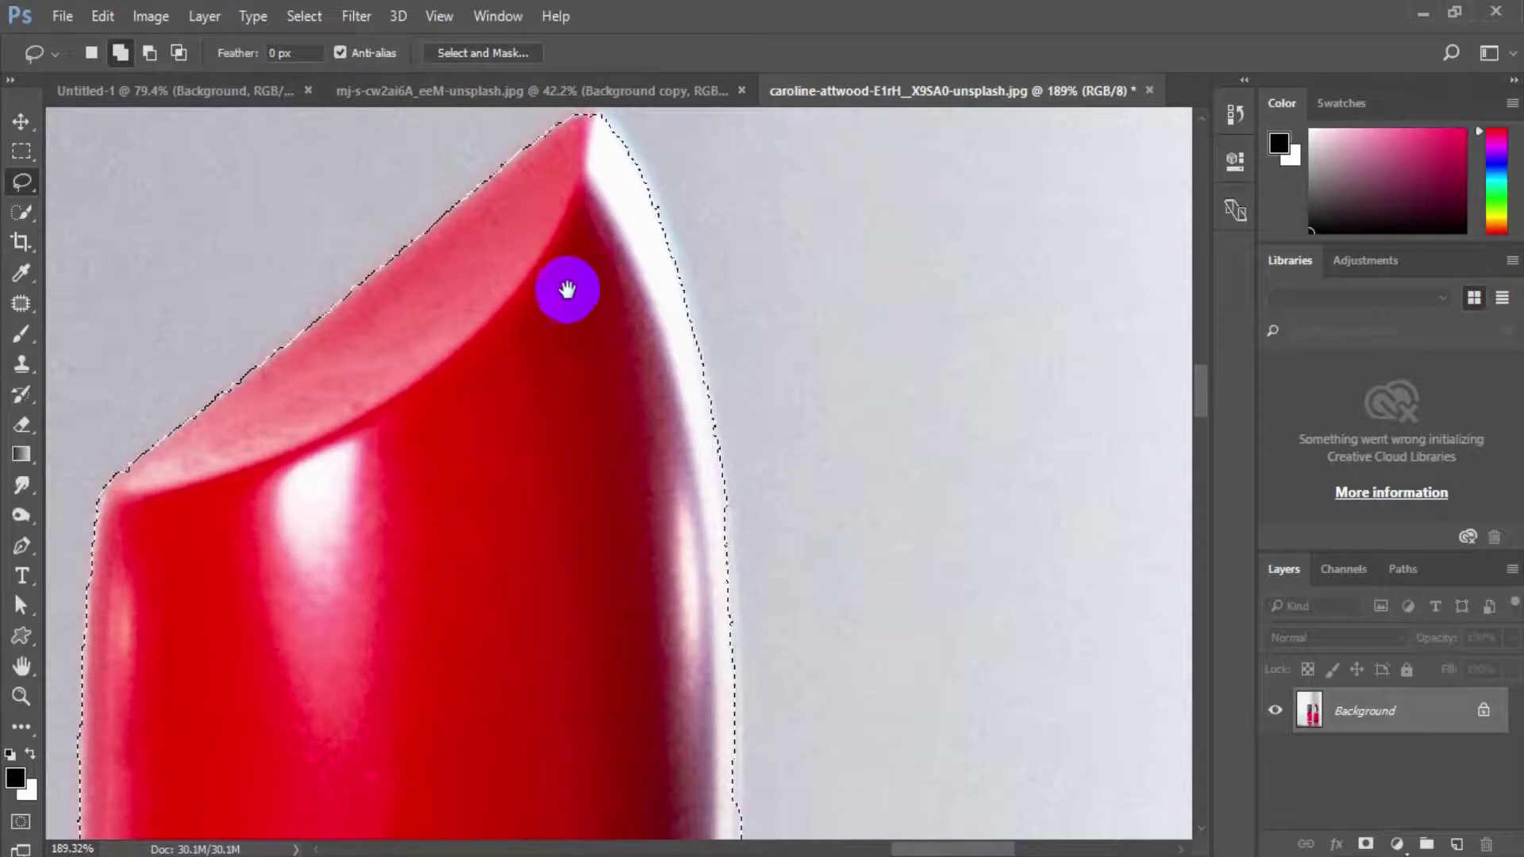
pyautogui.moveTo(565, 289); pyautogui.dragTo(527, 384)
pyautogui.moveTo(514, 288); pyautogui.dragTo(528, 278)
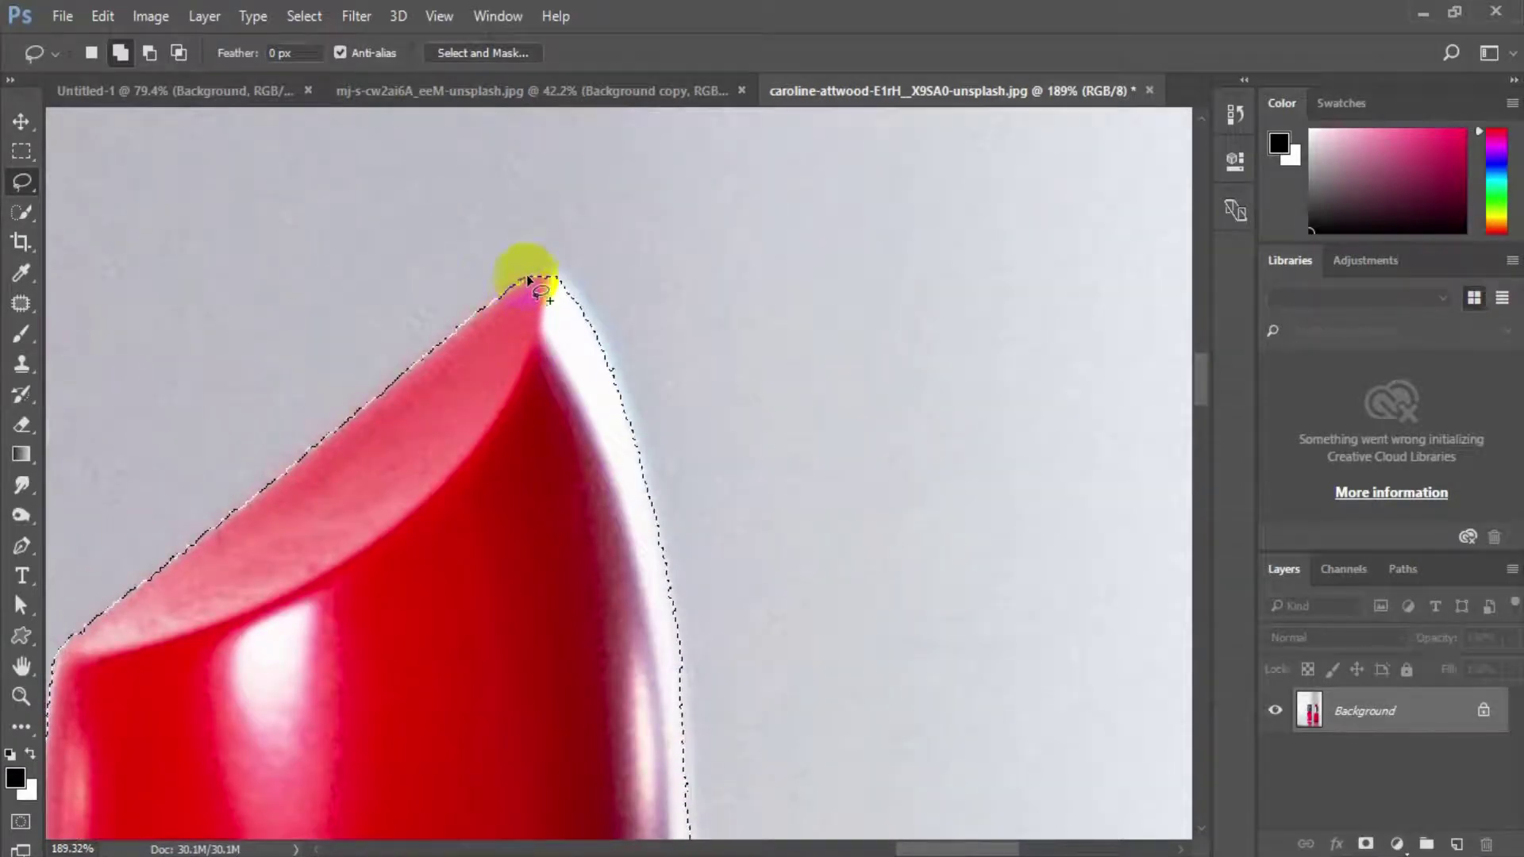
pyautogui.moveTo(586, 320); pyautogui.dragTo(545, 423)
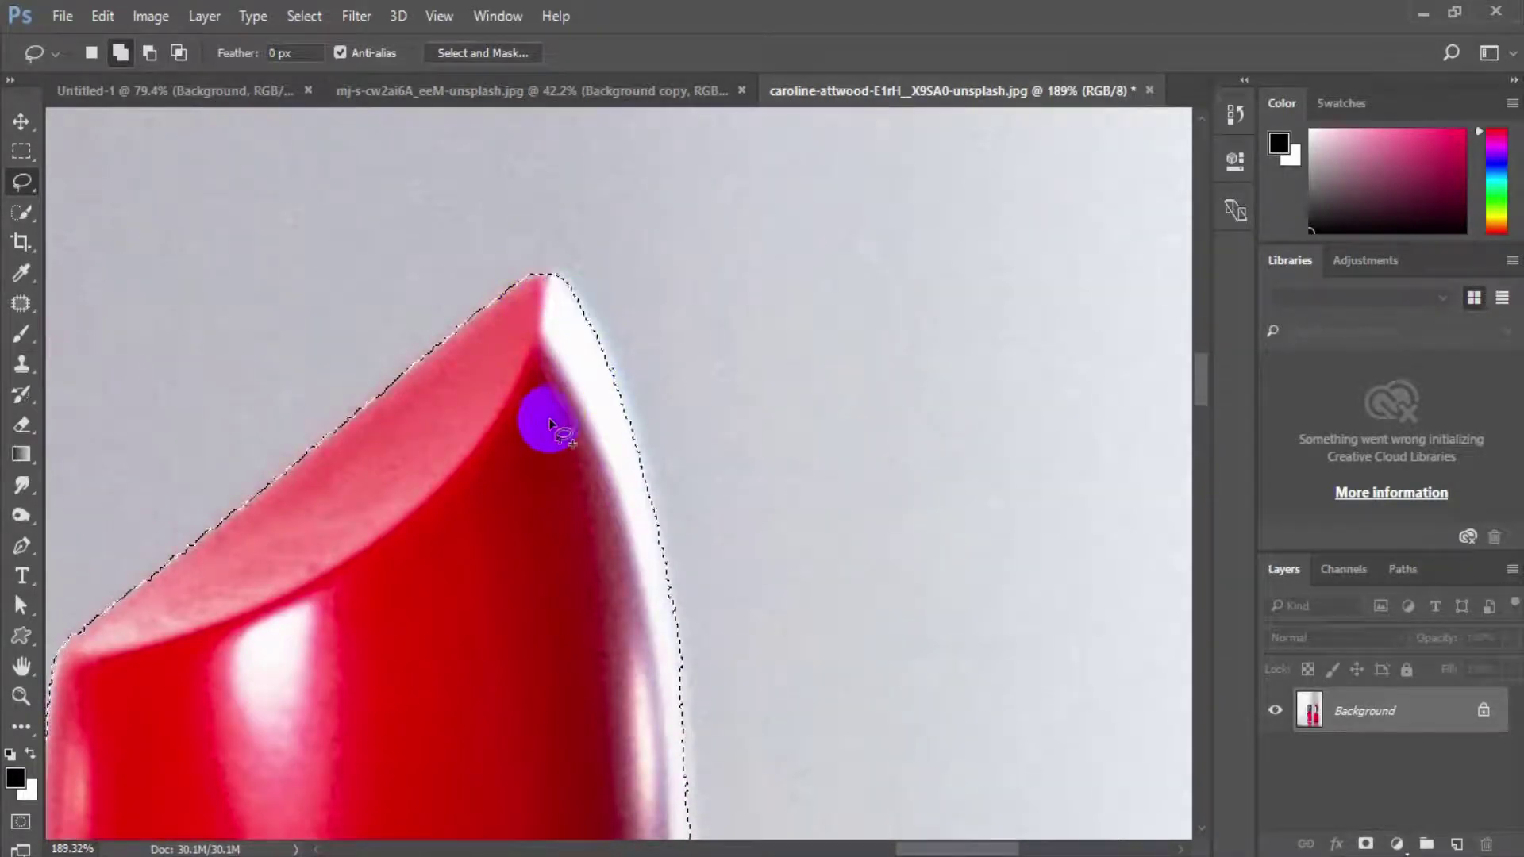
pyautogui.hotkey('ctrl', '0')
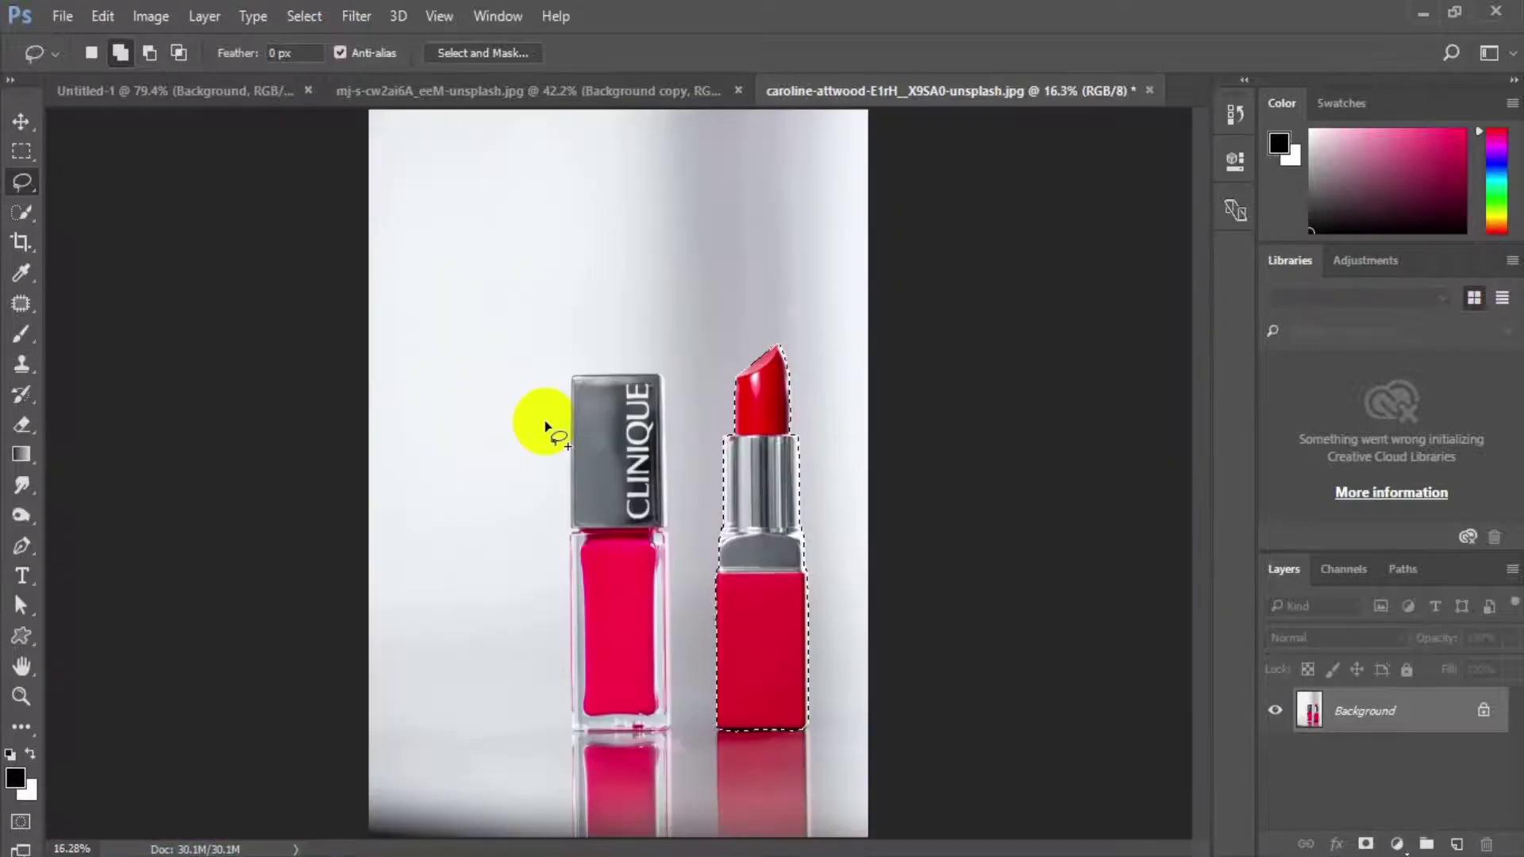
# Duplicate the Background layer and mask the copy with the lipstick selection.
pyautogui.click(22, 696)
pyautogui.moveTo(750, 433); pyautogui.dragTo(939, 622)
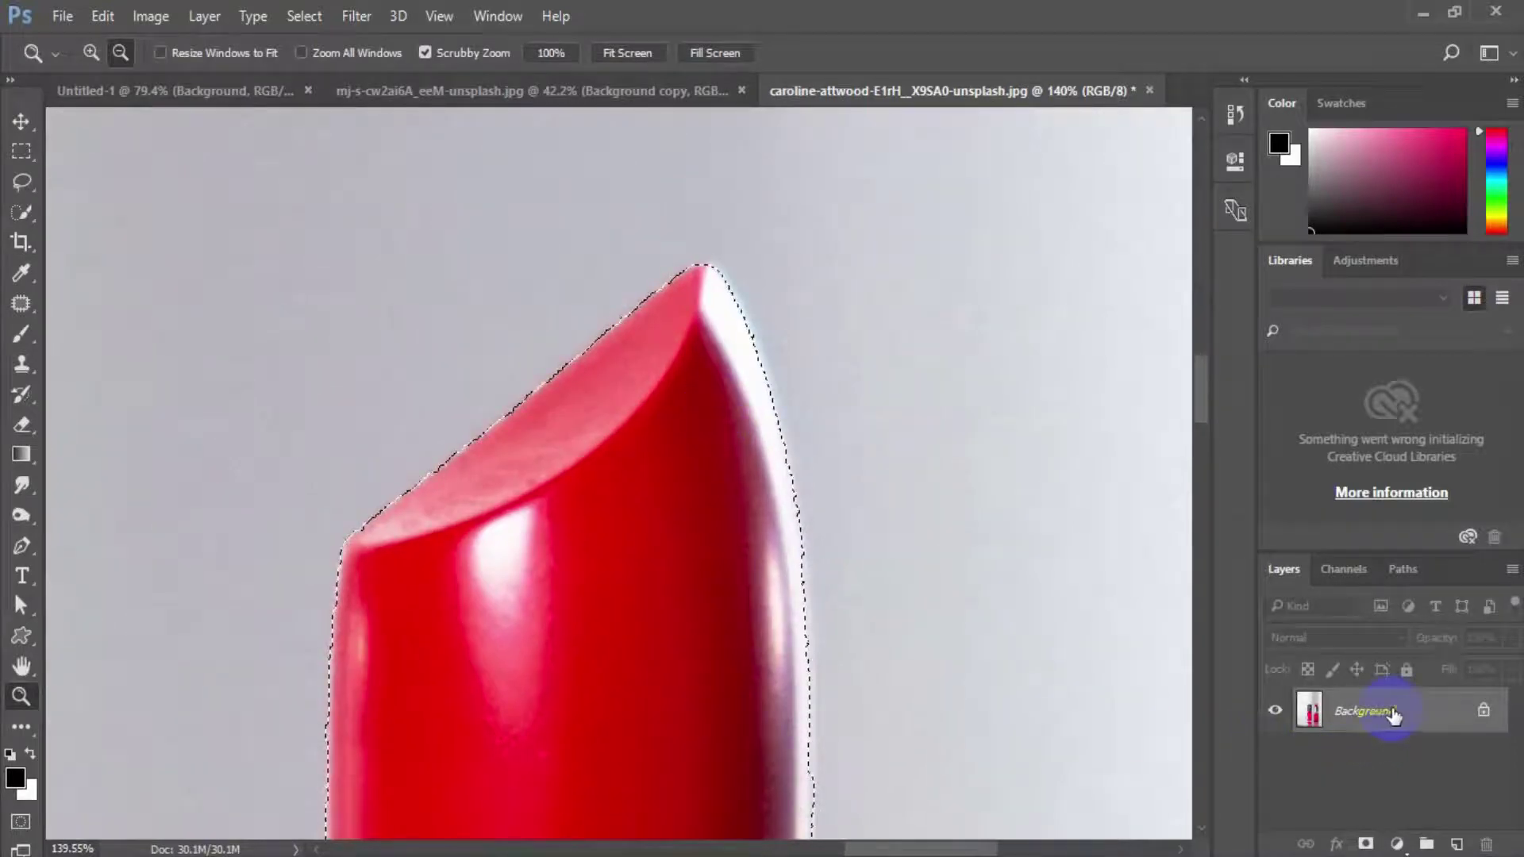
pyautogui.moveTo(1395, 718); pyautogui.dragTo(1456, 843)
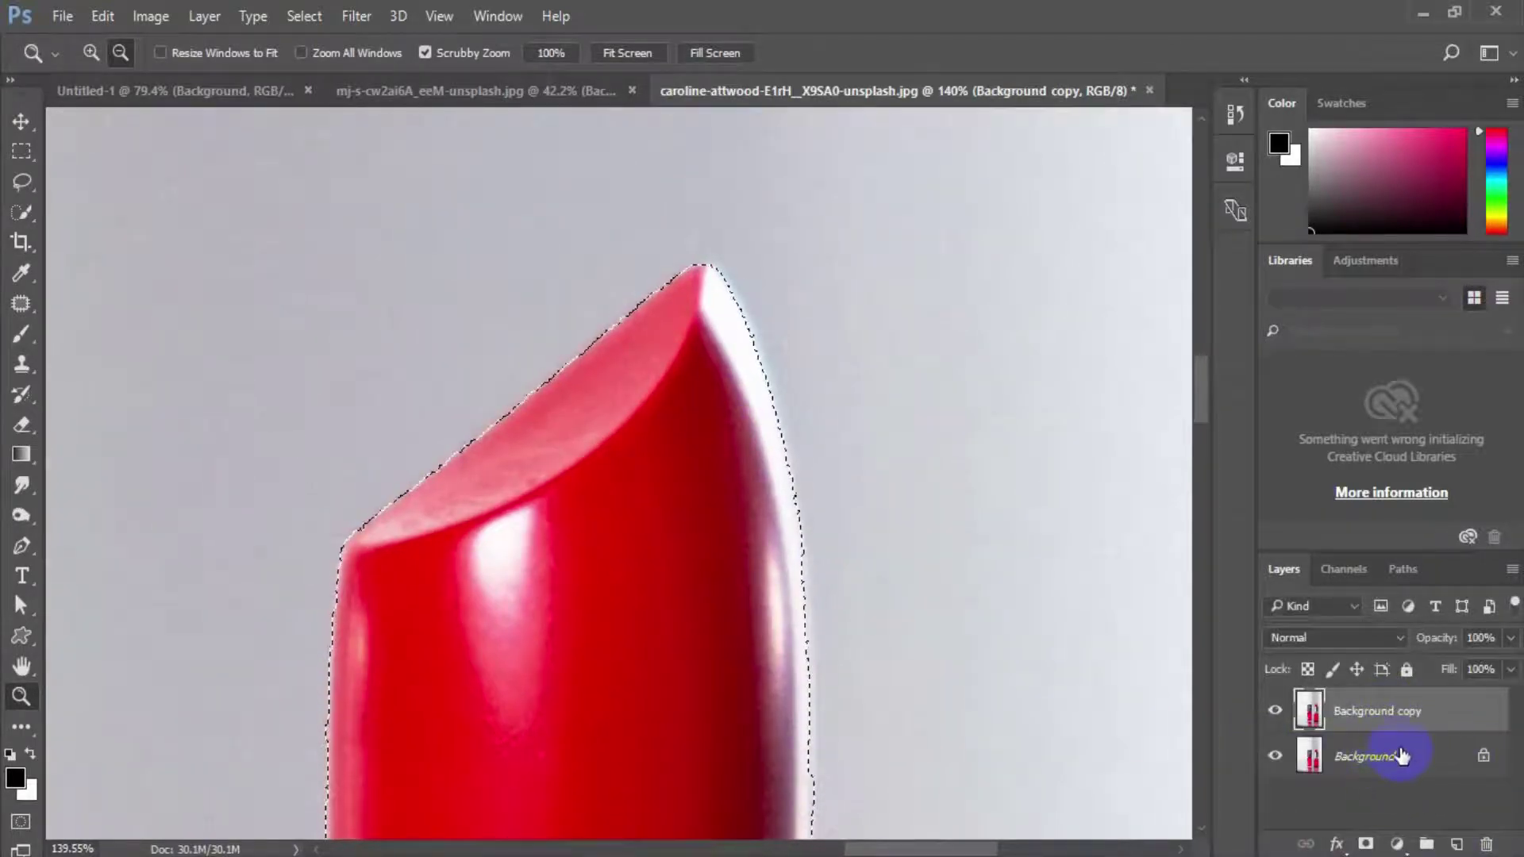
pyautogui.click(1366, 844)
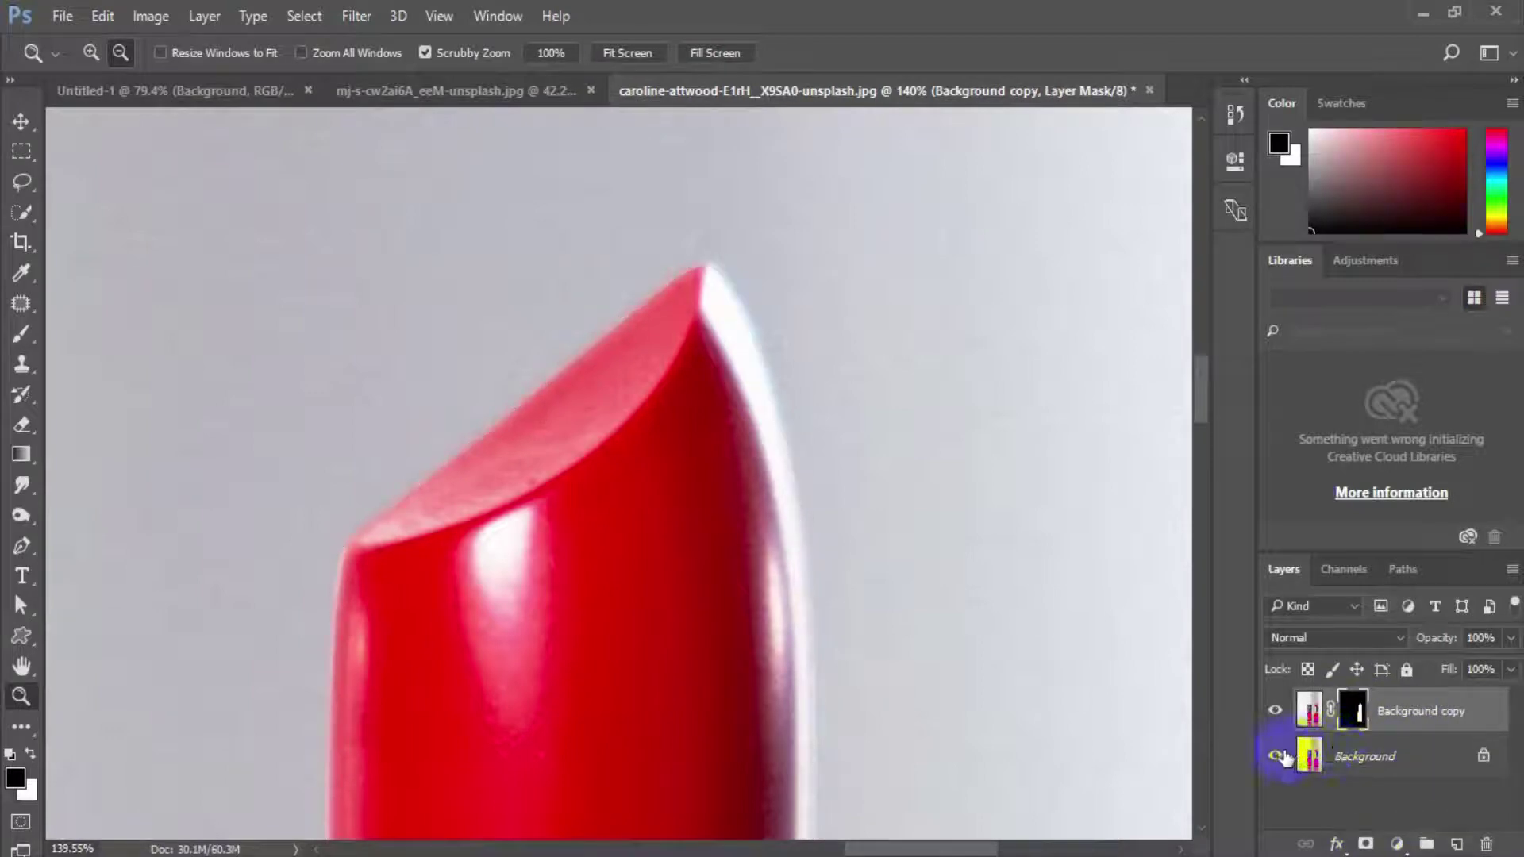
# Hide the Background layer and add a black-filled layer directly beneath the masked lipstick.
pyautogui.click(1275, 757)
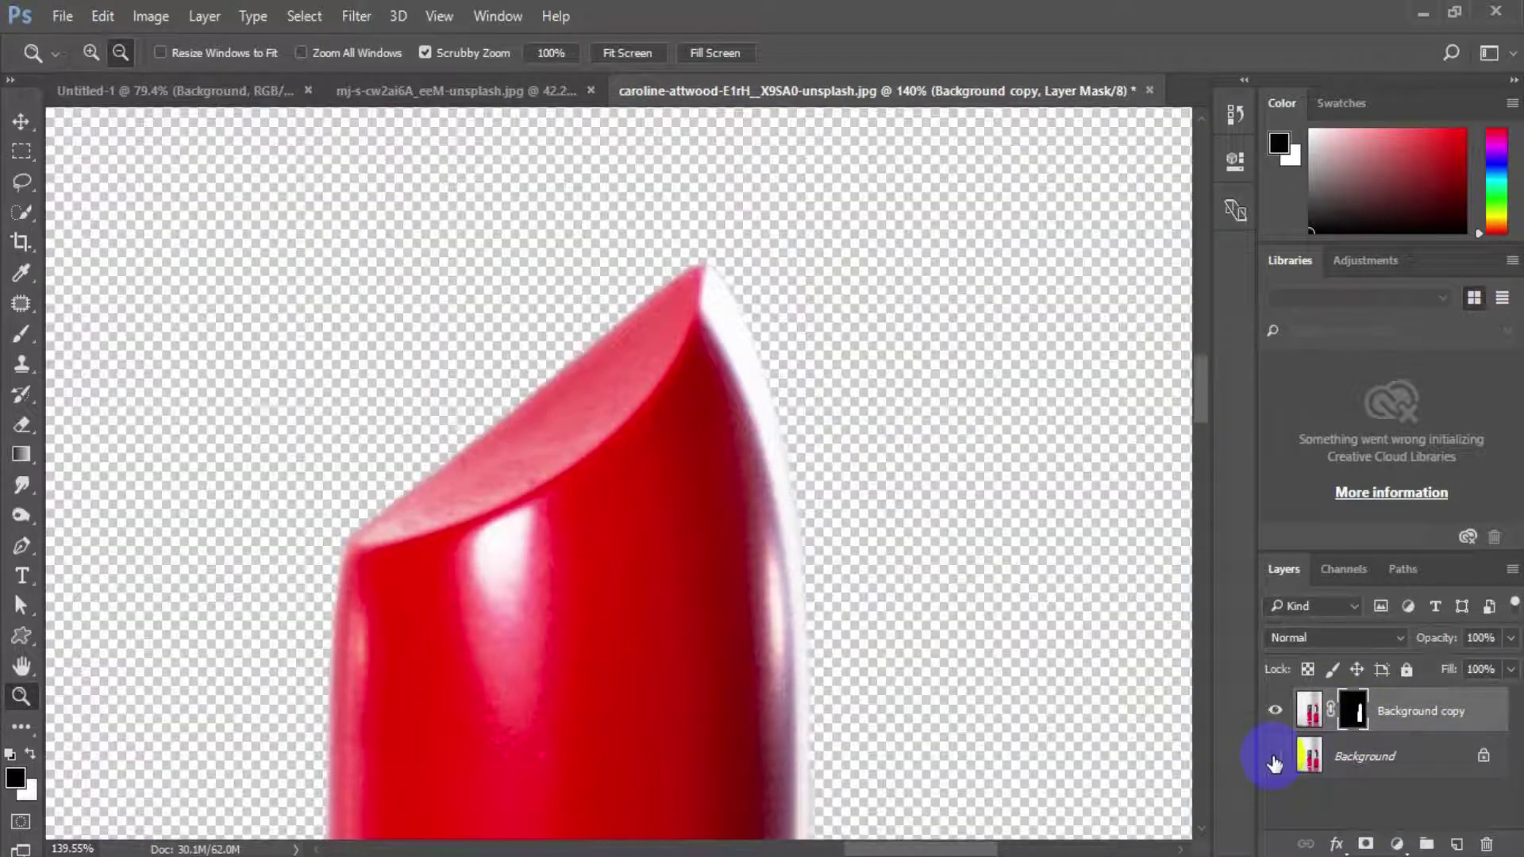
pyautogui.click(1361, 756)
pyautogui.click(1456, 844)
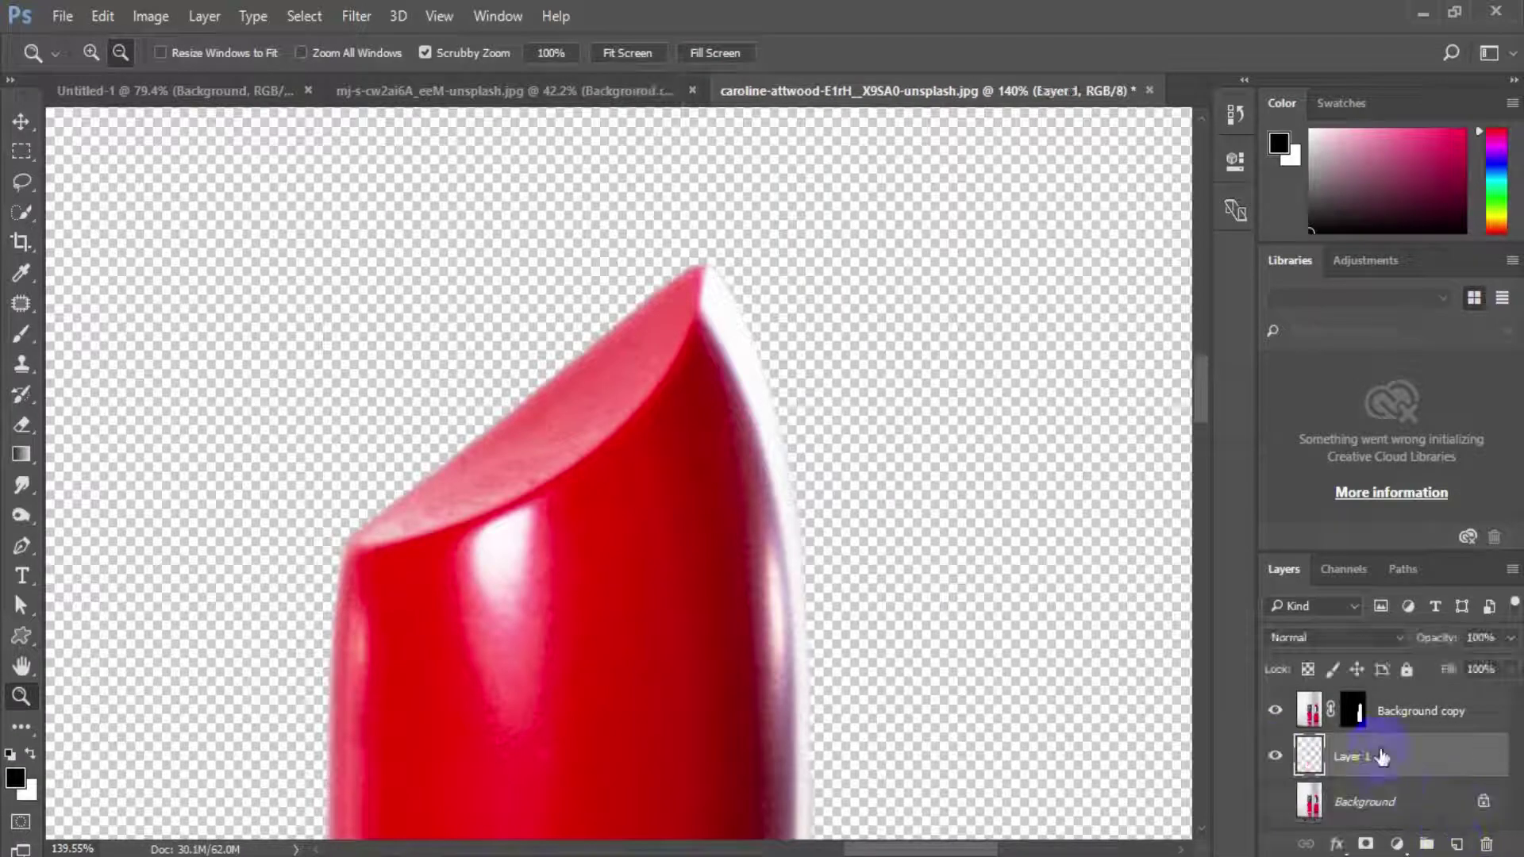
pyautogui.hotkey('alt', 'BackSpace')
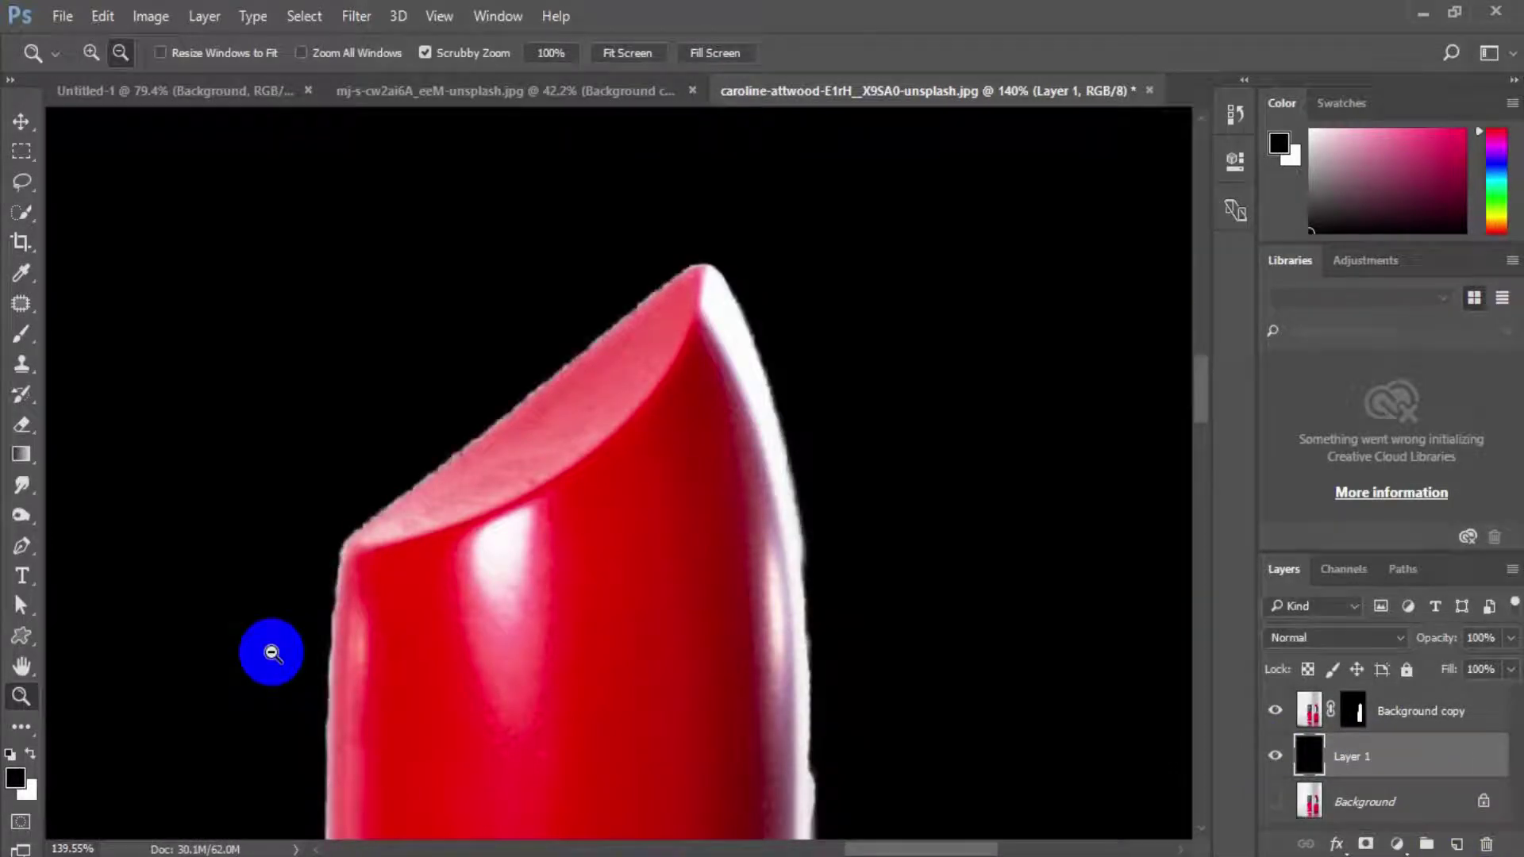
# Examine the edges of the lipstick cutout against the black backdrop, from the tip down to the silver tube.
pyautogui.moveTo(235, 541); pyautogui.dragTo(468, 441)
pyautogui.moveTo(362, 274); pyautogui.dragTo(418, 287)
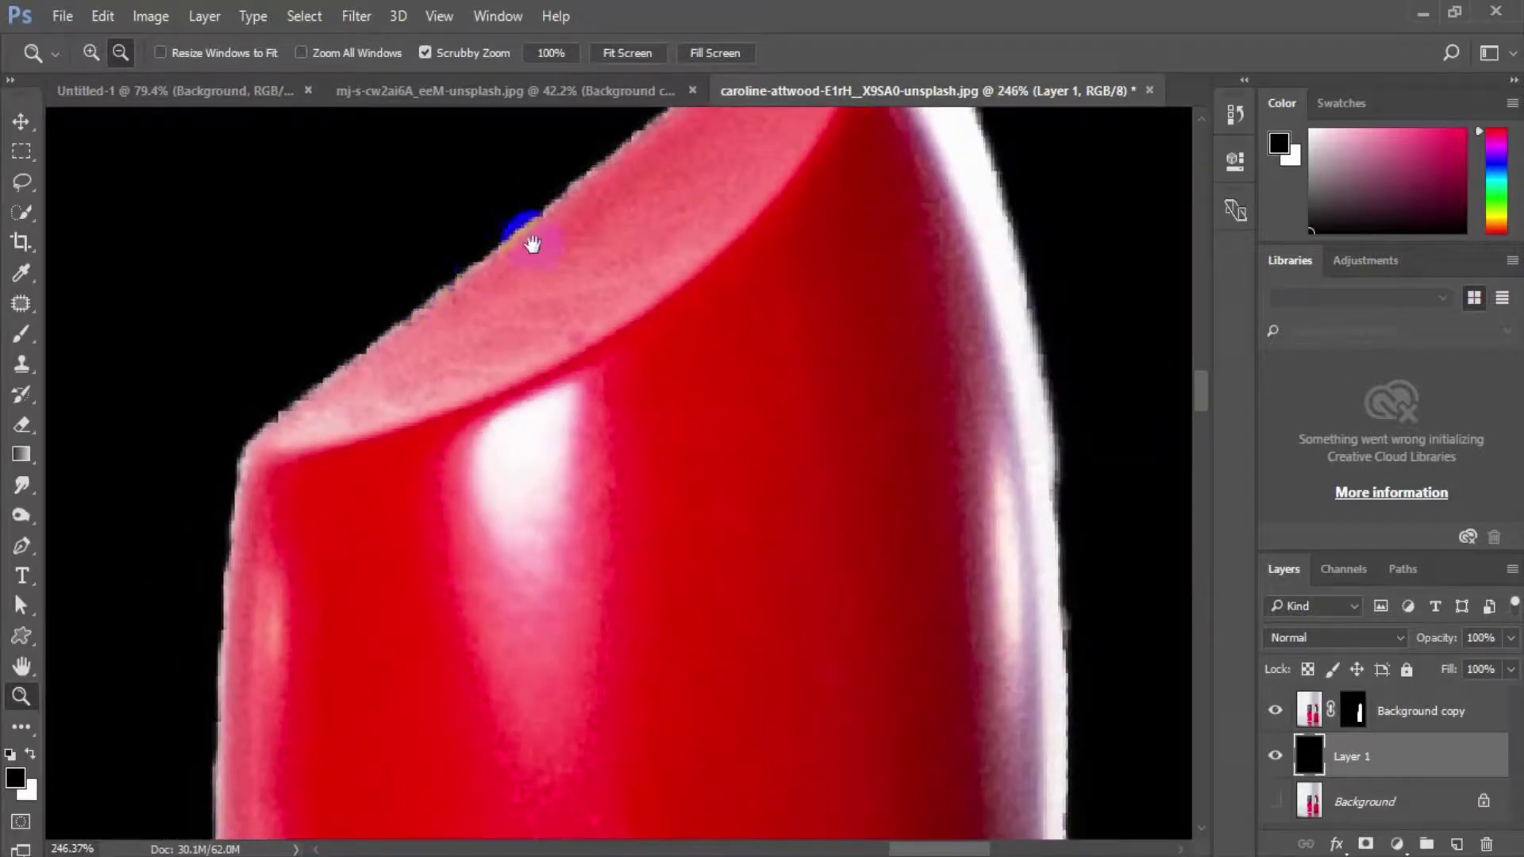
pyautogui.moveTo(532, 241); pyautogui.dragTo(379, 465)
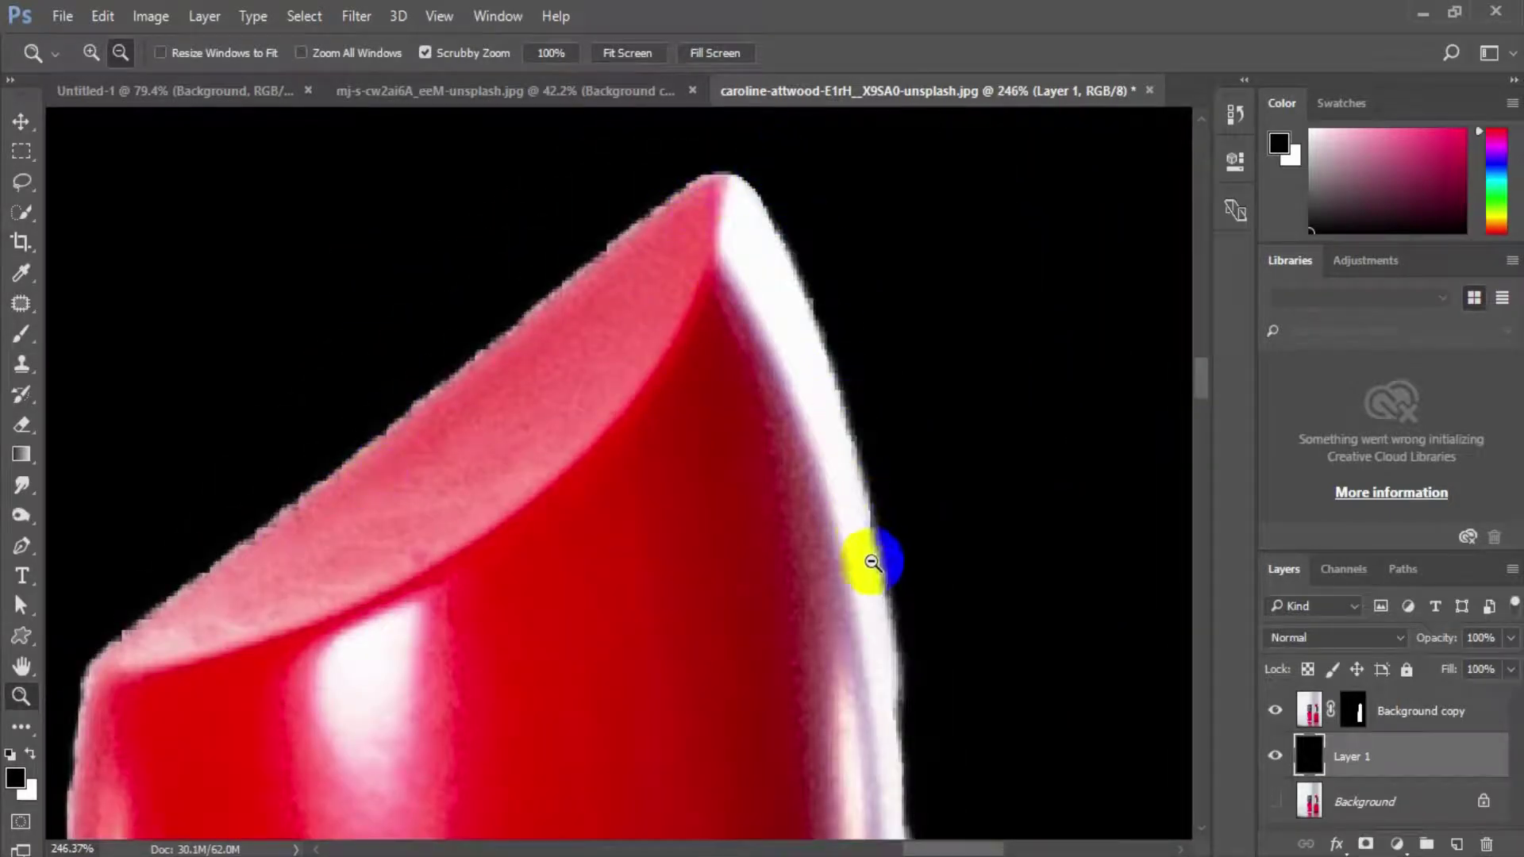
pyautogui.moveTo(635, 528); pyautogui.dragTo(928, 198)
pyautogui.moveTo(484, 619); pyautogui.dragTo(527, 135)
pyautogui.moveTo(538, 548); pyautogui.dragTo(367, 665)
pyautogui.moveTo(689, 540); pyautogui.dragTo(541, 522)
pyautogui.moveTo(781, 518); pyautogui.dragTo(674, 426)
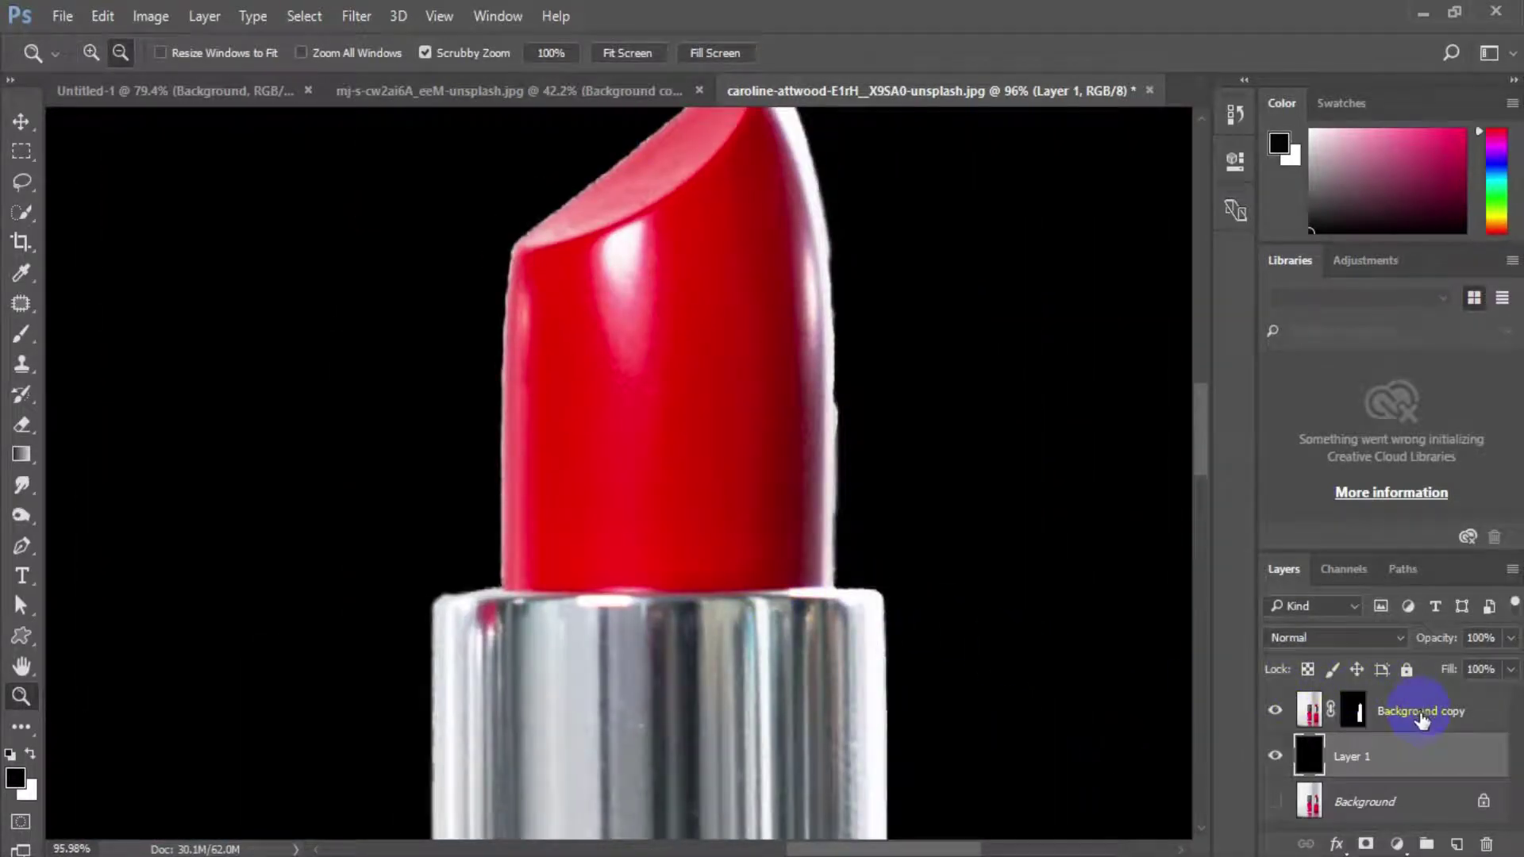
# Duplicate the masked Background copy layer.
pyautogui.moveTo(1410, 717); pyautogui.dragTo(1457, 844)
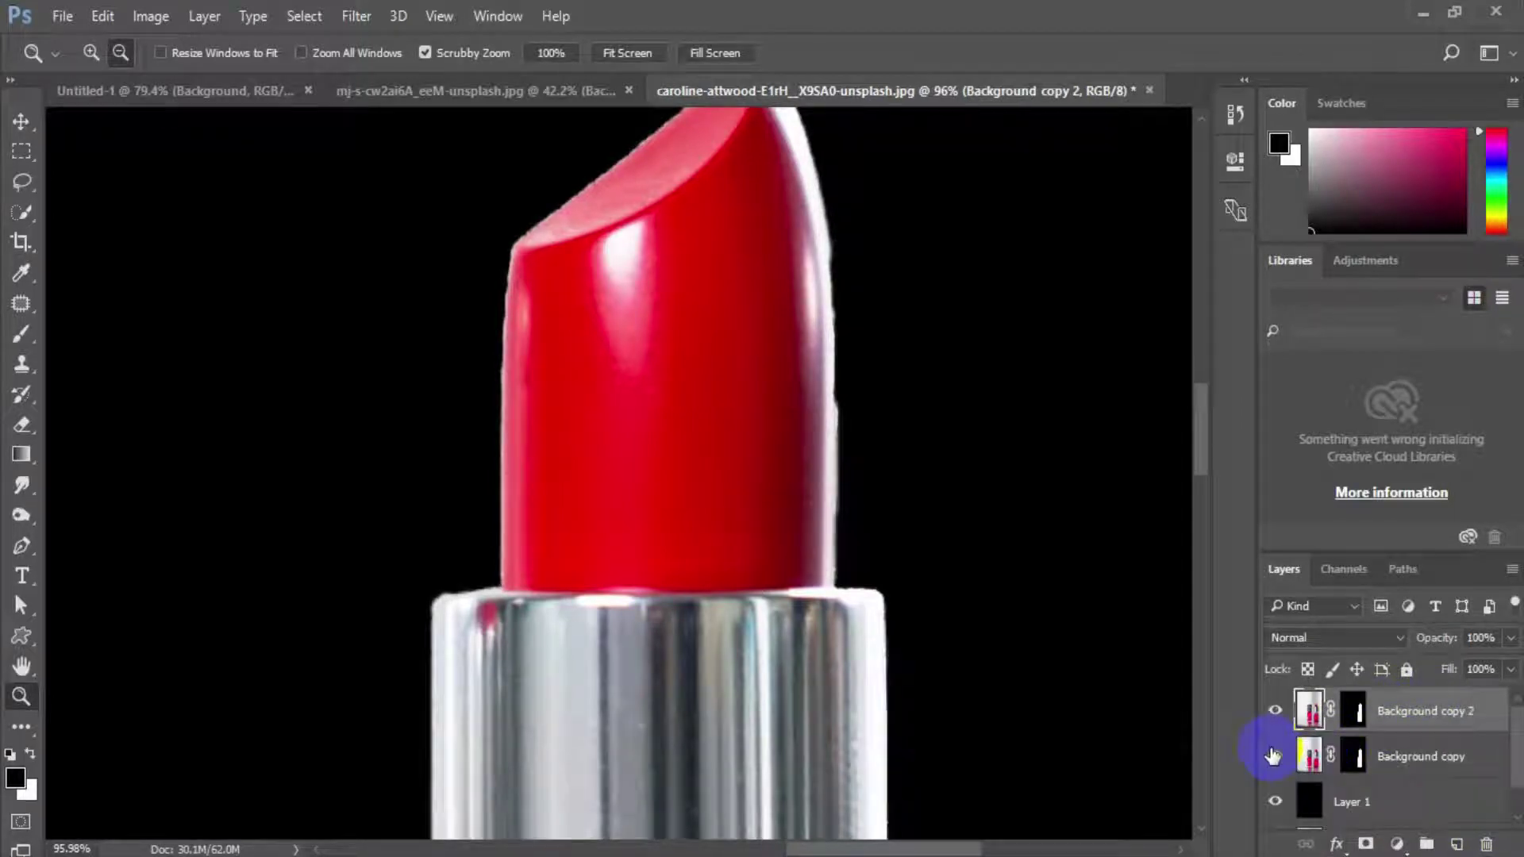
# Hide the Background copy layer and open the Background copy 2 layer's mask in Select and Mask.
pyautogui.click(1275, 758)
pyautogui.moveTo(687, 445); pyautogui.dragTo(404, 646)
pyautogui.rightClick(1357, 713)
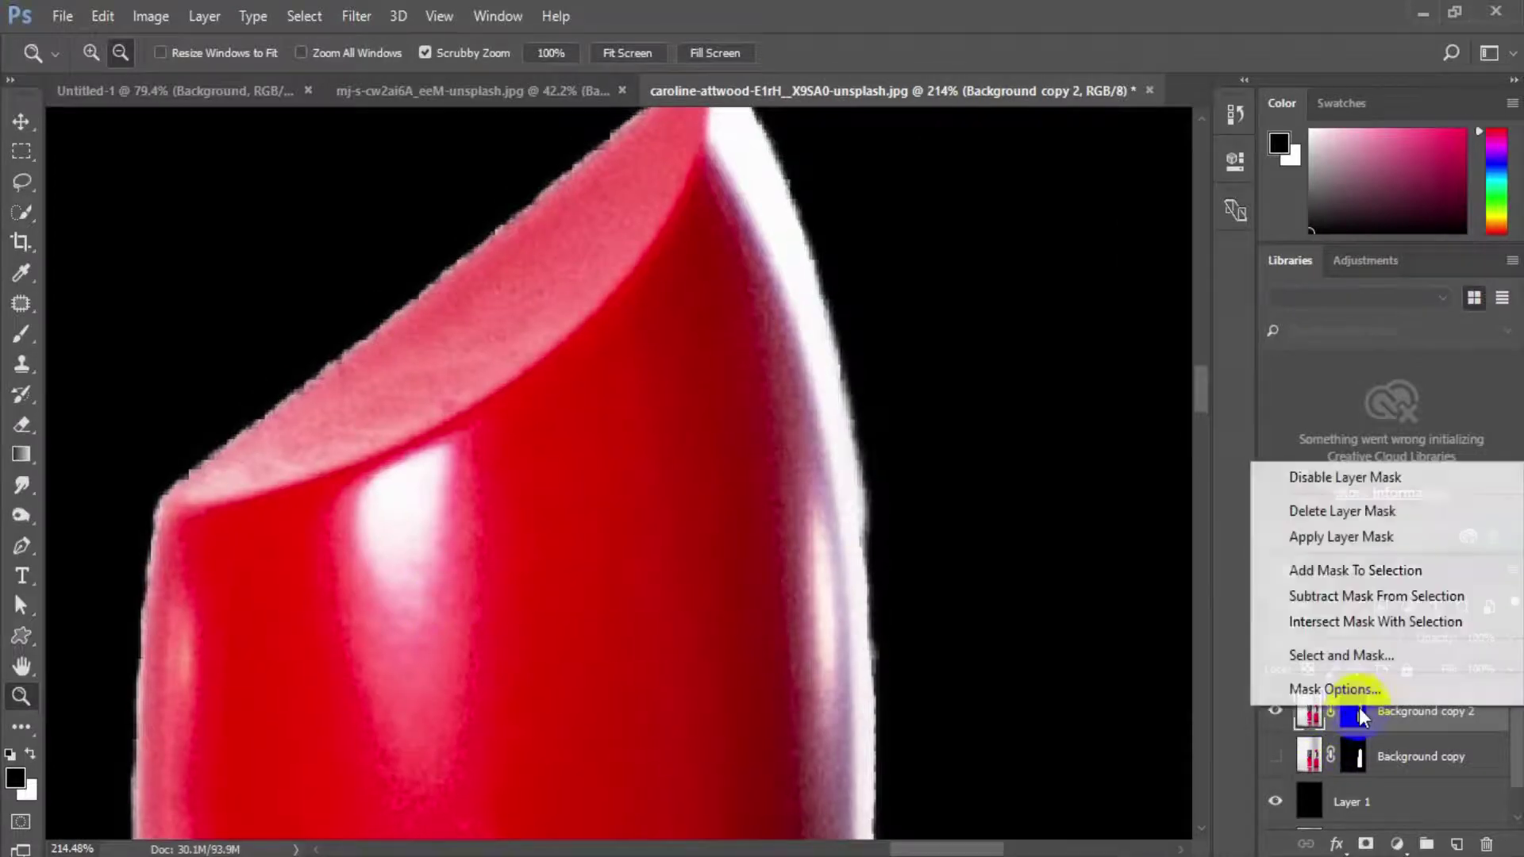
pyautogui.click(1356, 712)
pyautogui.rightClick(1358, 710)
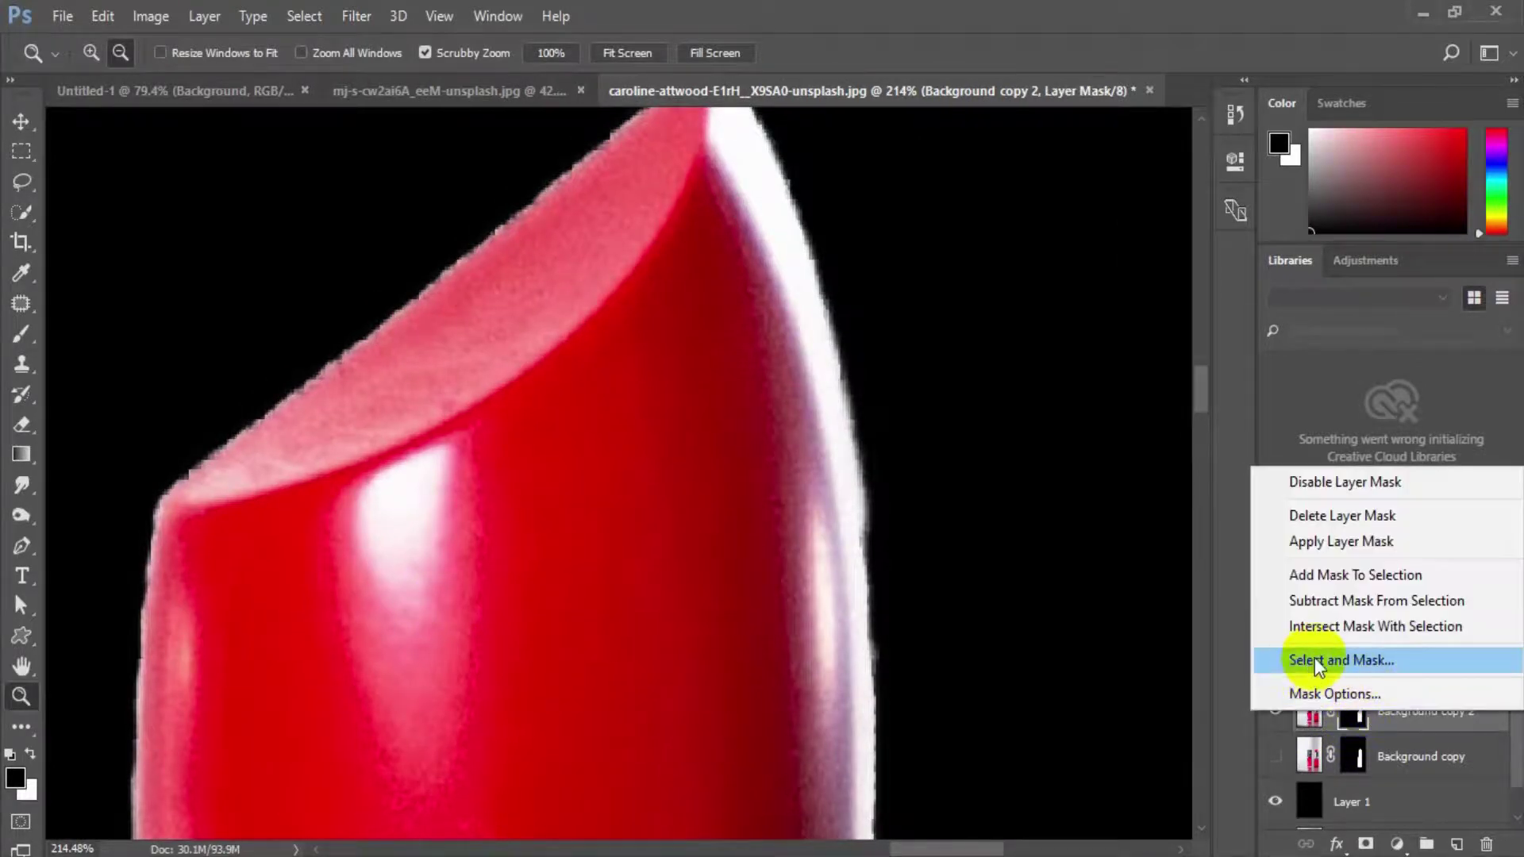
pyautogui.click(1358, 667)
pyautogui.moveTo(782, 341); pyautogui.dragTo(731, 432)
pyautogui.moveTo(848, 557); pyautogui.dragTo(857, 365)
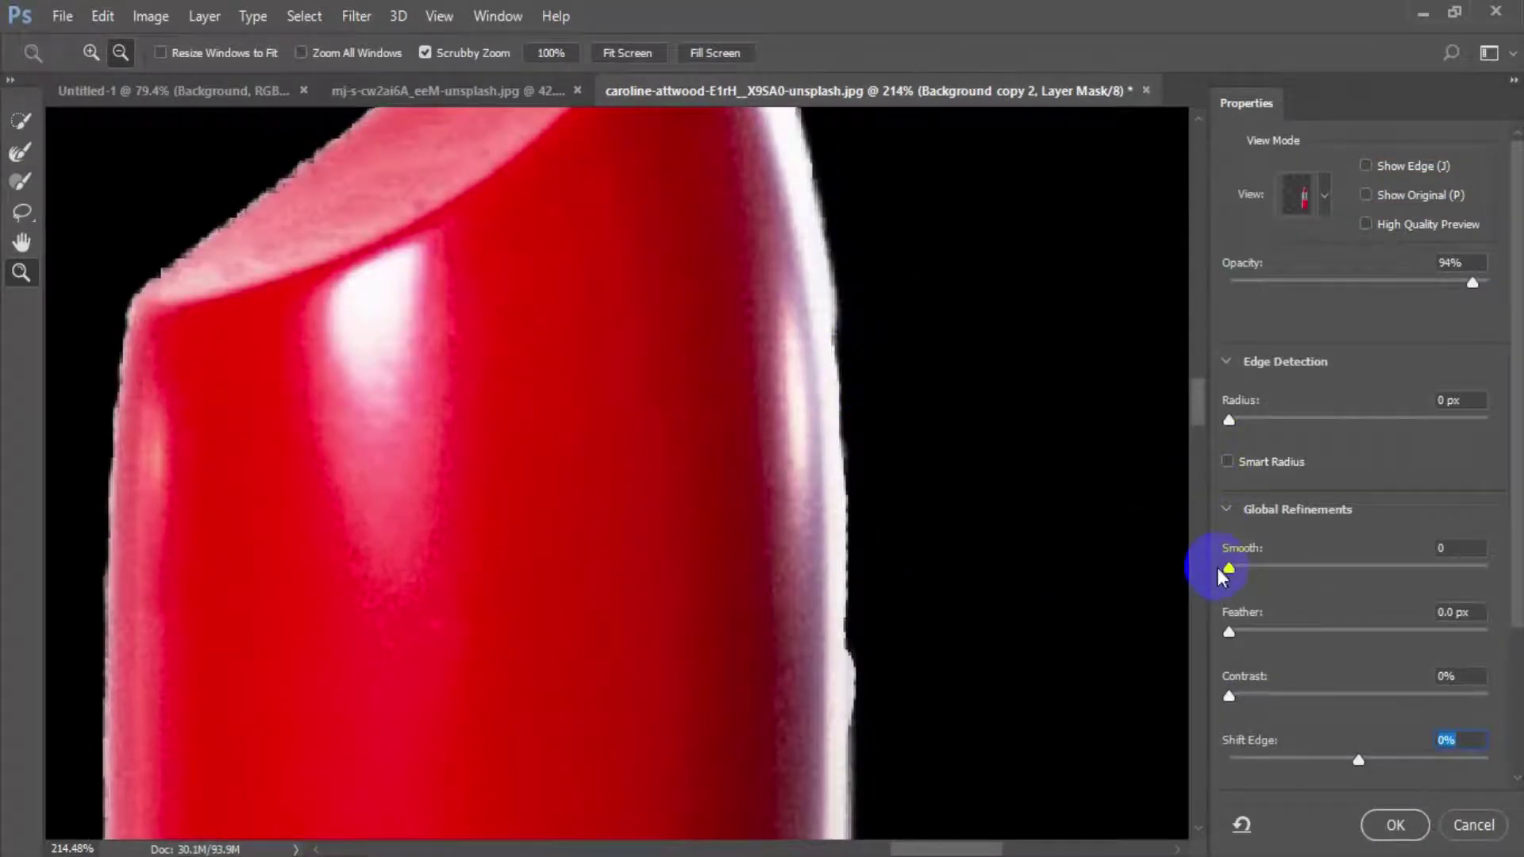
# Set the mask's Smooth value to 7 and check the lipstick's edges.
pyautogui.moveTo(1217, 568); pyautogui.dragTo(1240, 566)
pyautogui.moveTo(627, 414); pyautogui.dragTo(683, 648)
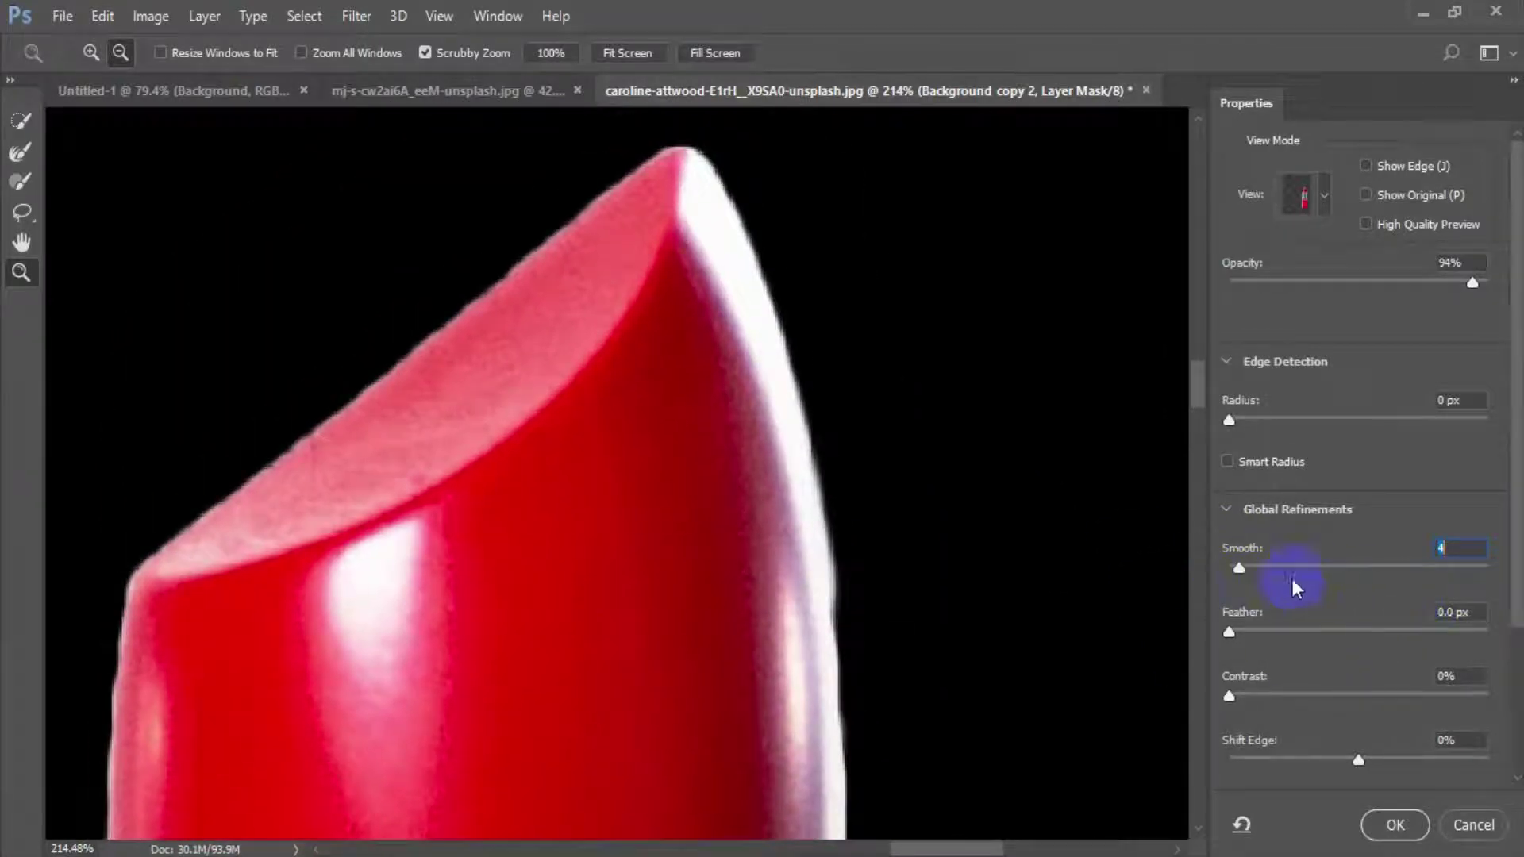
pyautogui.click(1458, 548)
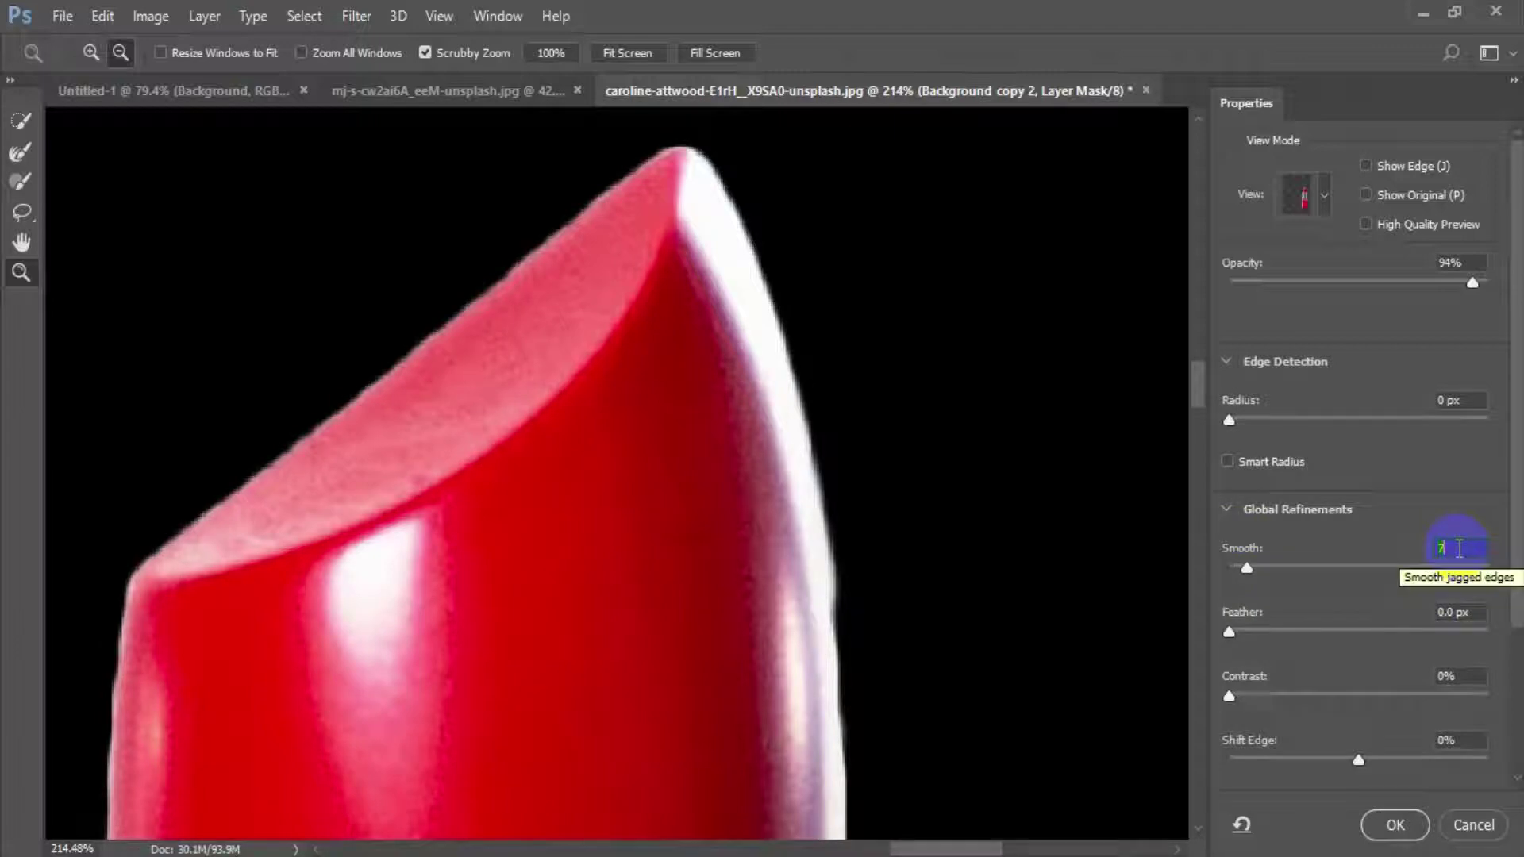
pyautogui.moveTo(543, 698); pyautogui.dragTo(772, 344)
pyautogui.moveTo(754, 589); pyautogui.dragTo(719, 253)
pyautogui.moveTo(616, 248); pyautogui.dragTo(731, 535)
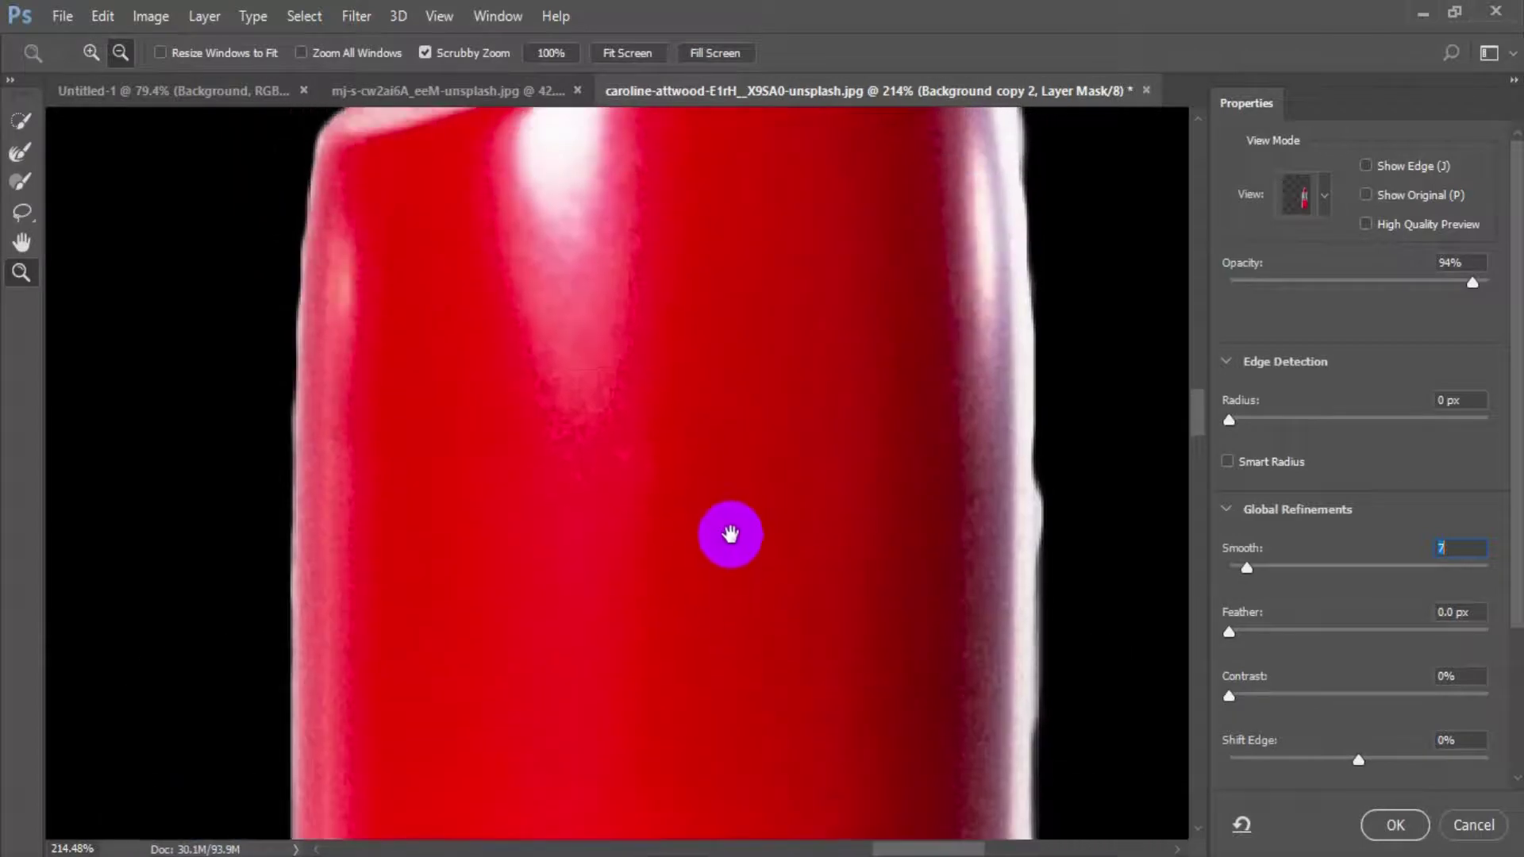
# Set the mask's Feather to 4.5 px to soften the lipstick's outline.
pyautogui.click(1230, 634)
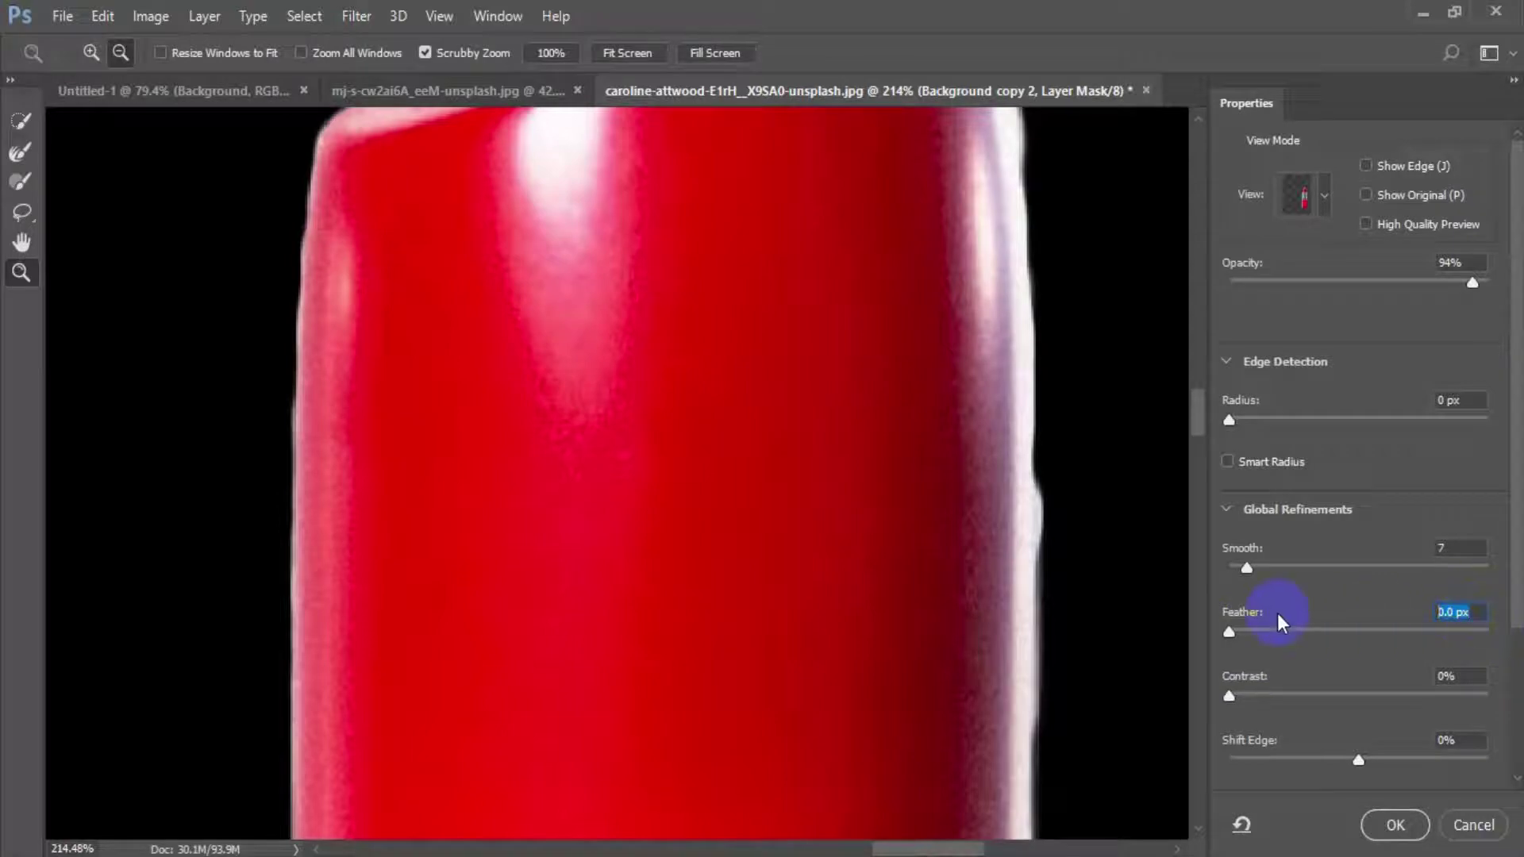
pyautogui.write('3')
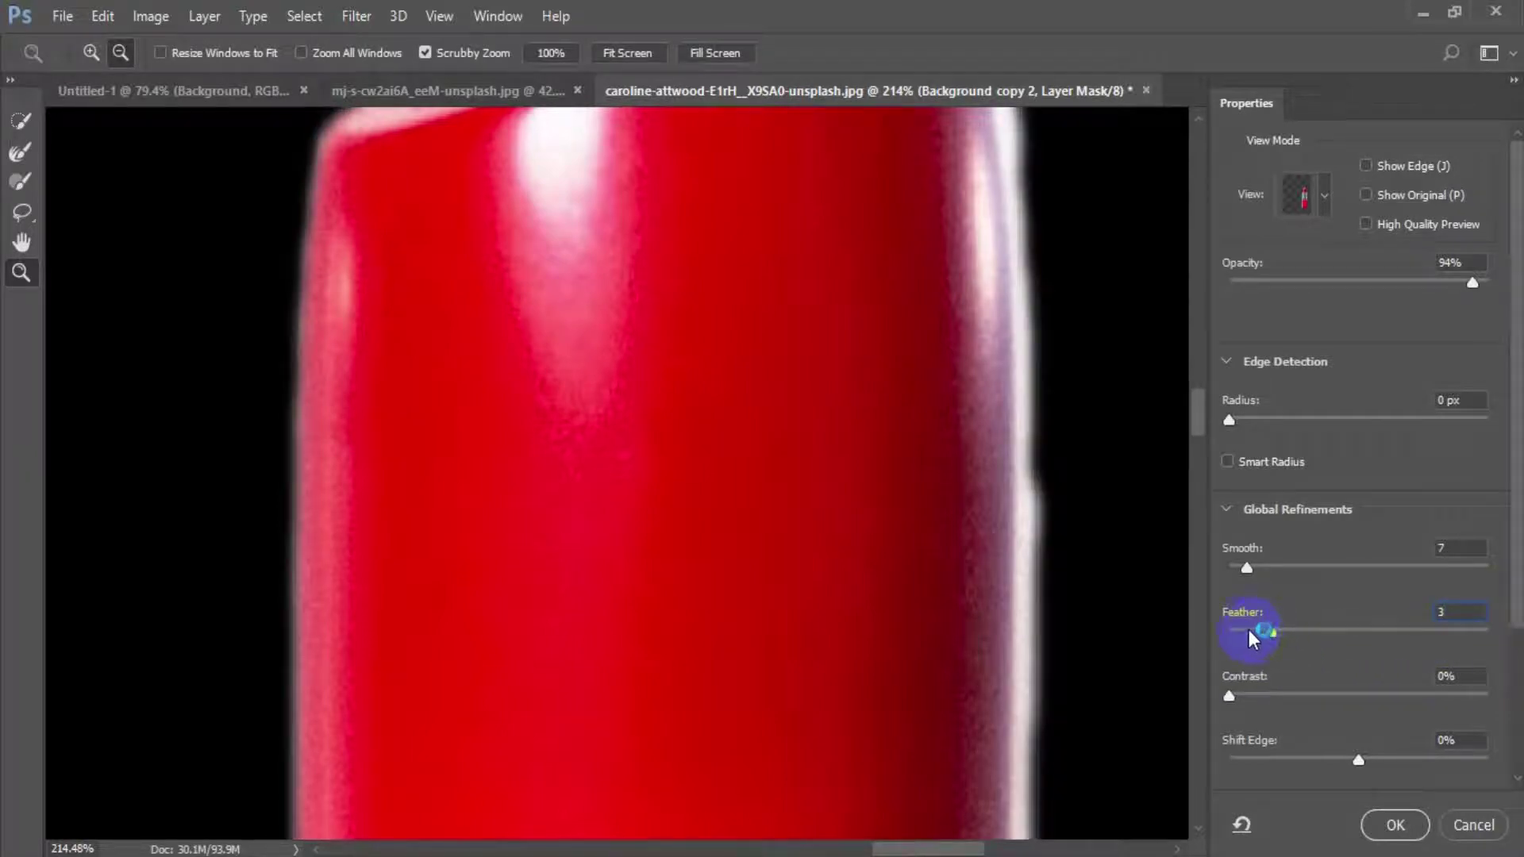
pyautogui.moveTo(1261, 633); pyautogui.dragTo(1293, 631)
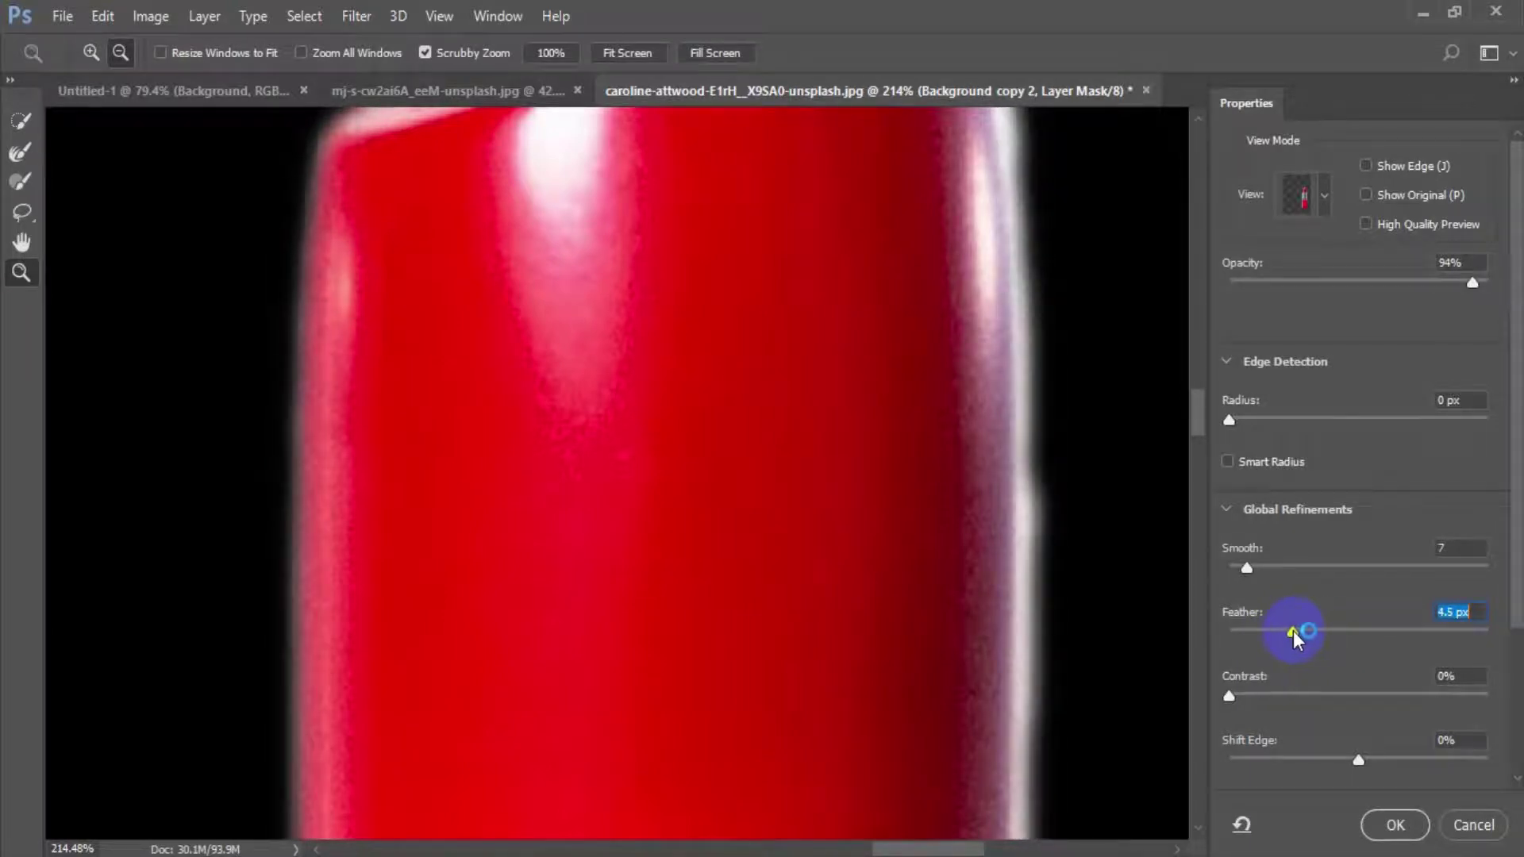
pyautogui.moveTo(680, 357); pyautogui.dragTo(791, 407)
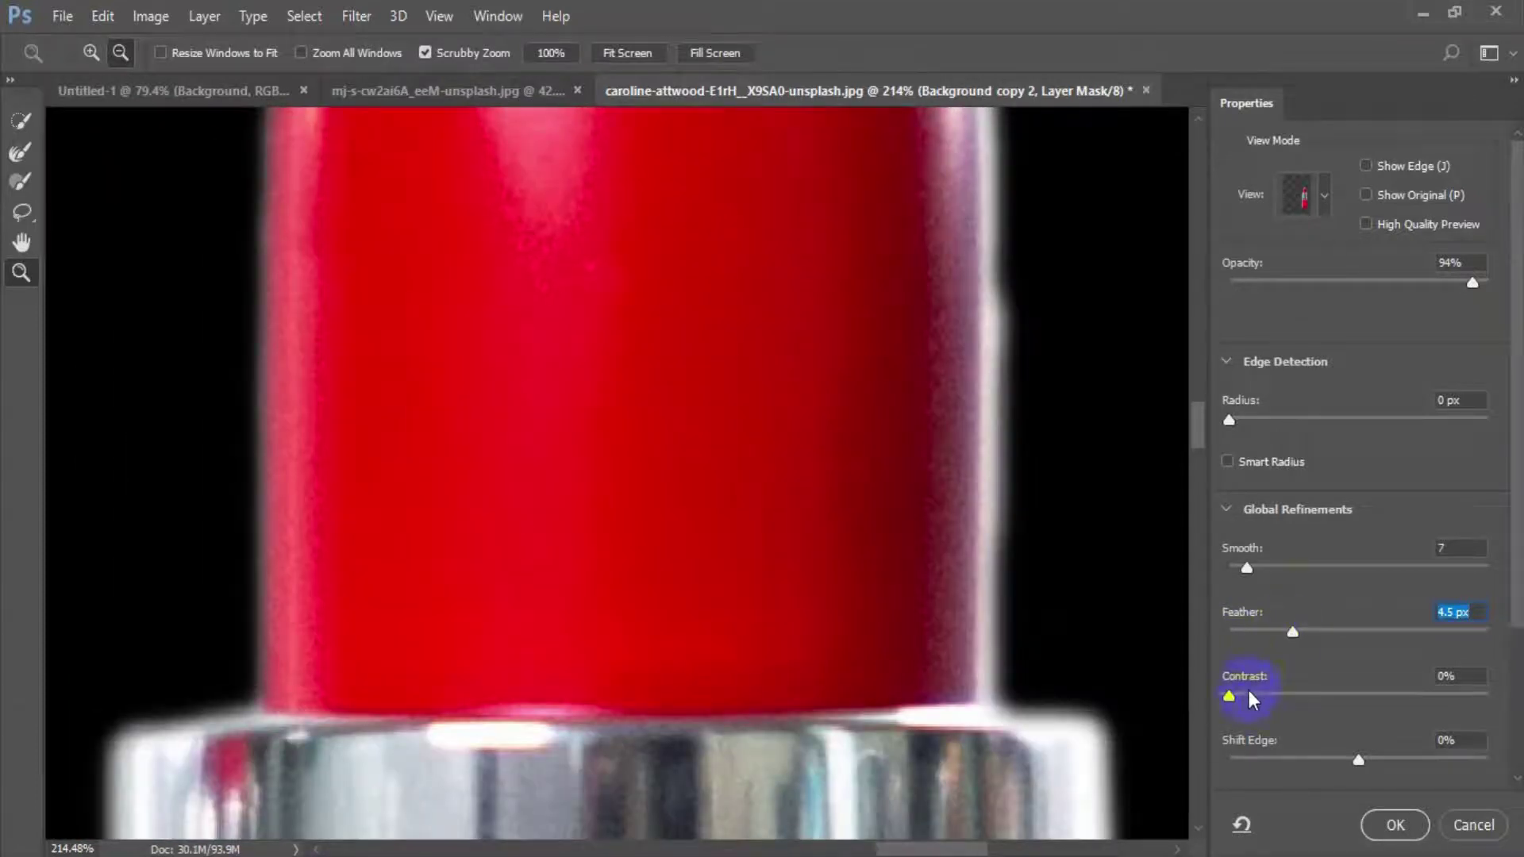
# Raise the mask's Contrast to 53% to firm up the feathered lipstick edge.
pyautogui.click(1230, 698)
pyautogui.moveTo(1240, 697); pyautogui.dragTo(1359, 707)
pyautogui.moveTo(796, 401); pyautogui.dragTo(821, 732)
pyautogui.moveTo(764, 482); pyautogui.dragTo(684, 680)
pyautogui.moveTo(640, 747); pyautogui.dragTo(622, 741)
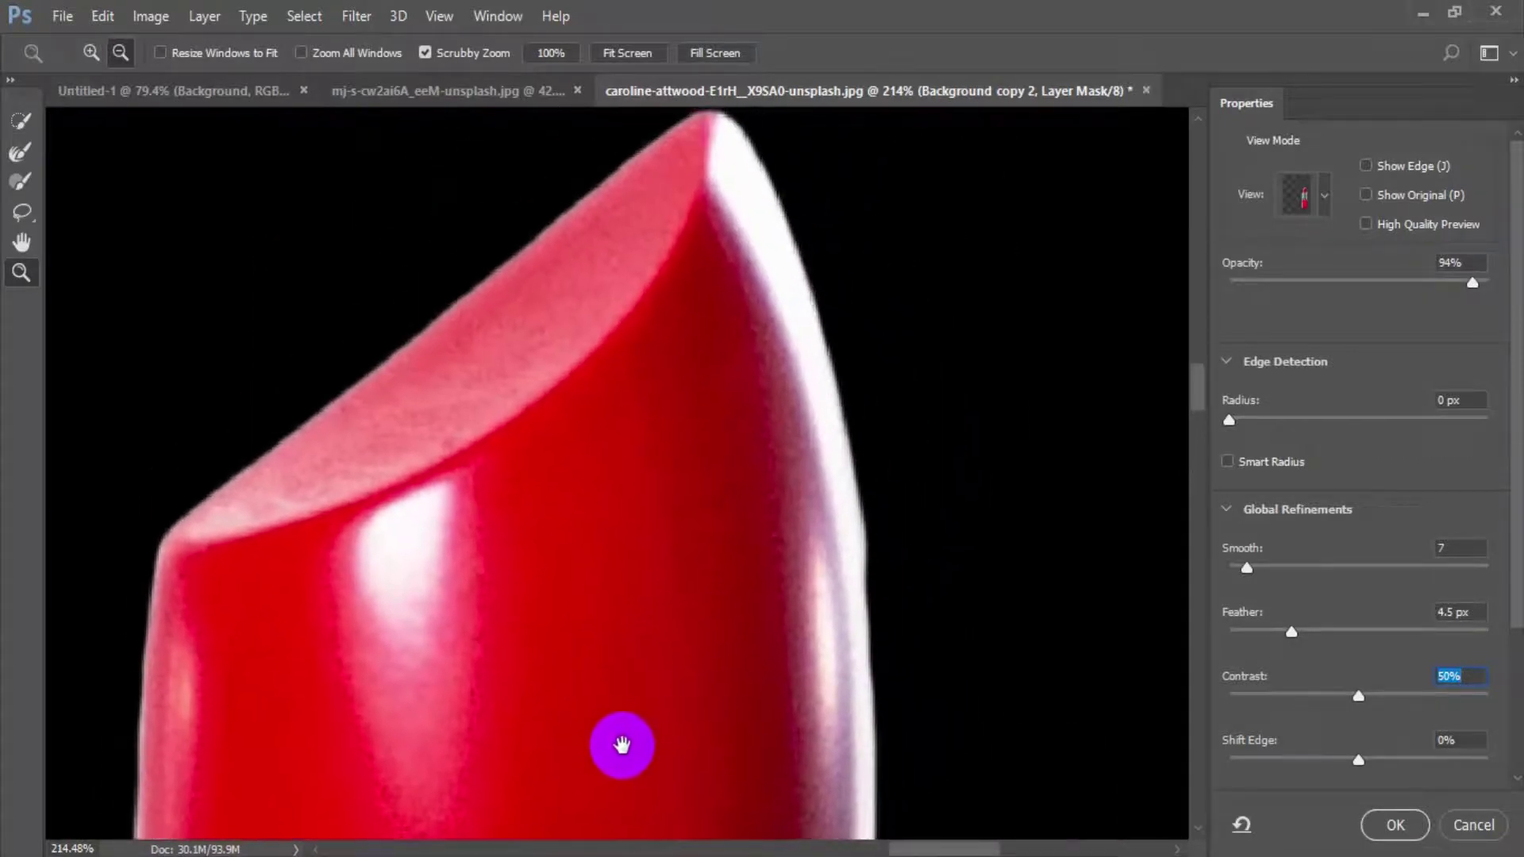
pyautogui.moveTo(1357, 696); pyautogui.dragTo(1366, 696)
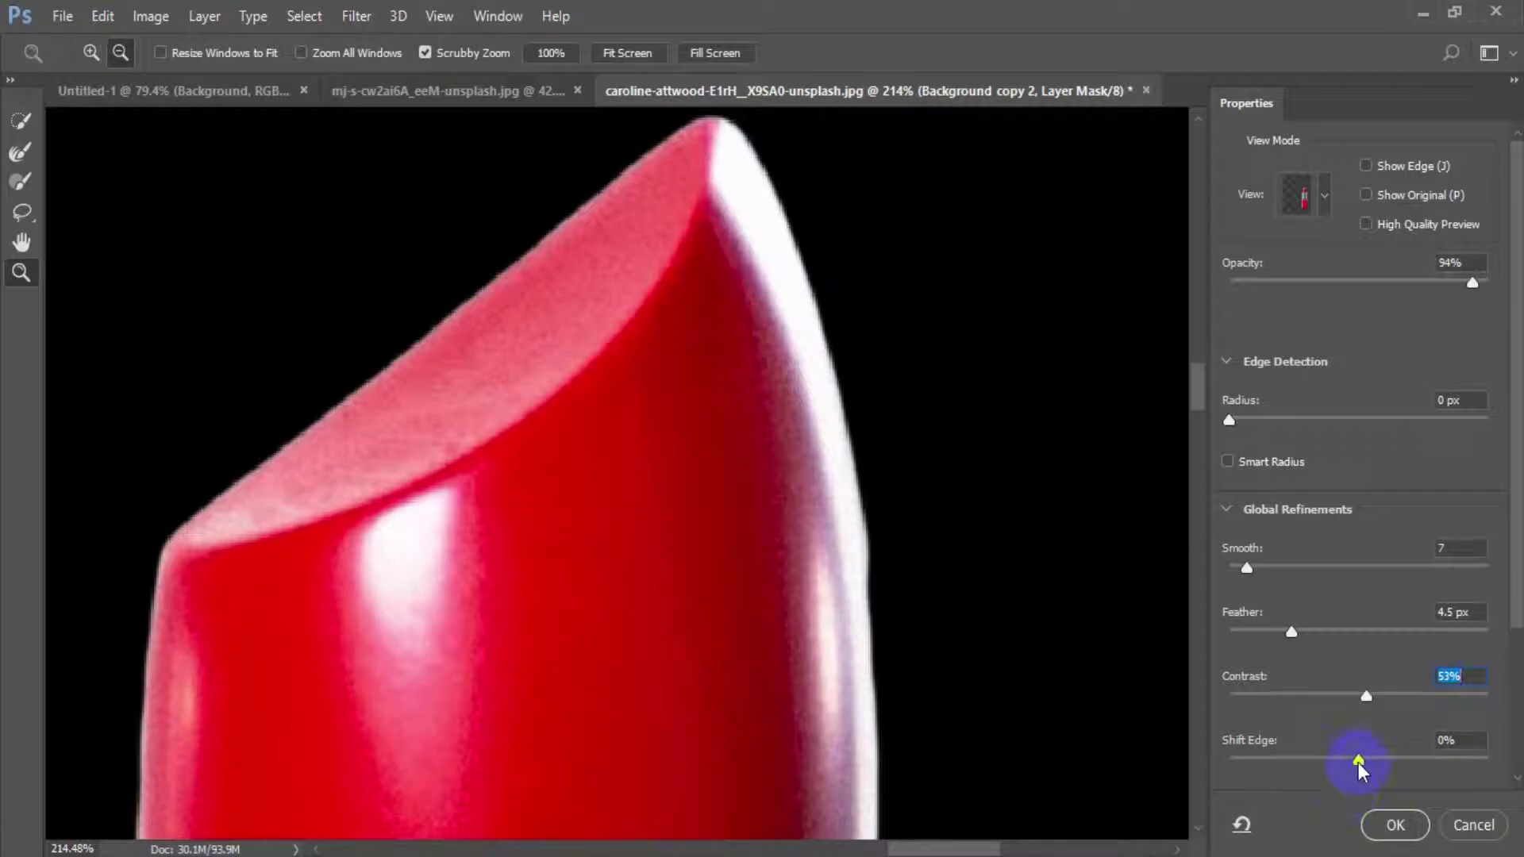
# Set Shift Edge to -3% and apply the mask refinements.
pyautogui.moveTo(1359, 762)
pyautogui.mouseDown()
pyautogui.moveTo(1341, 761)
pyautogui.moveTo(1359, 759)
pyautogui.mouseUp()
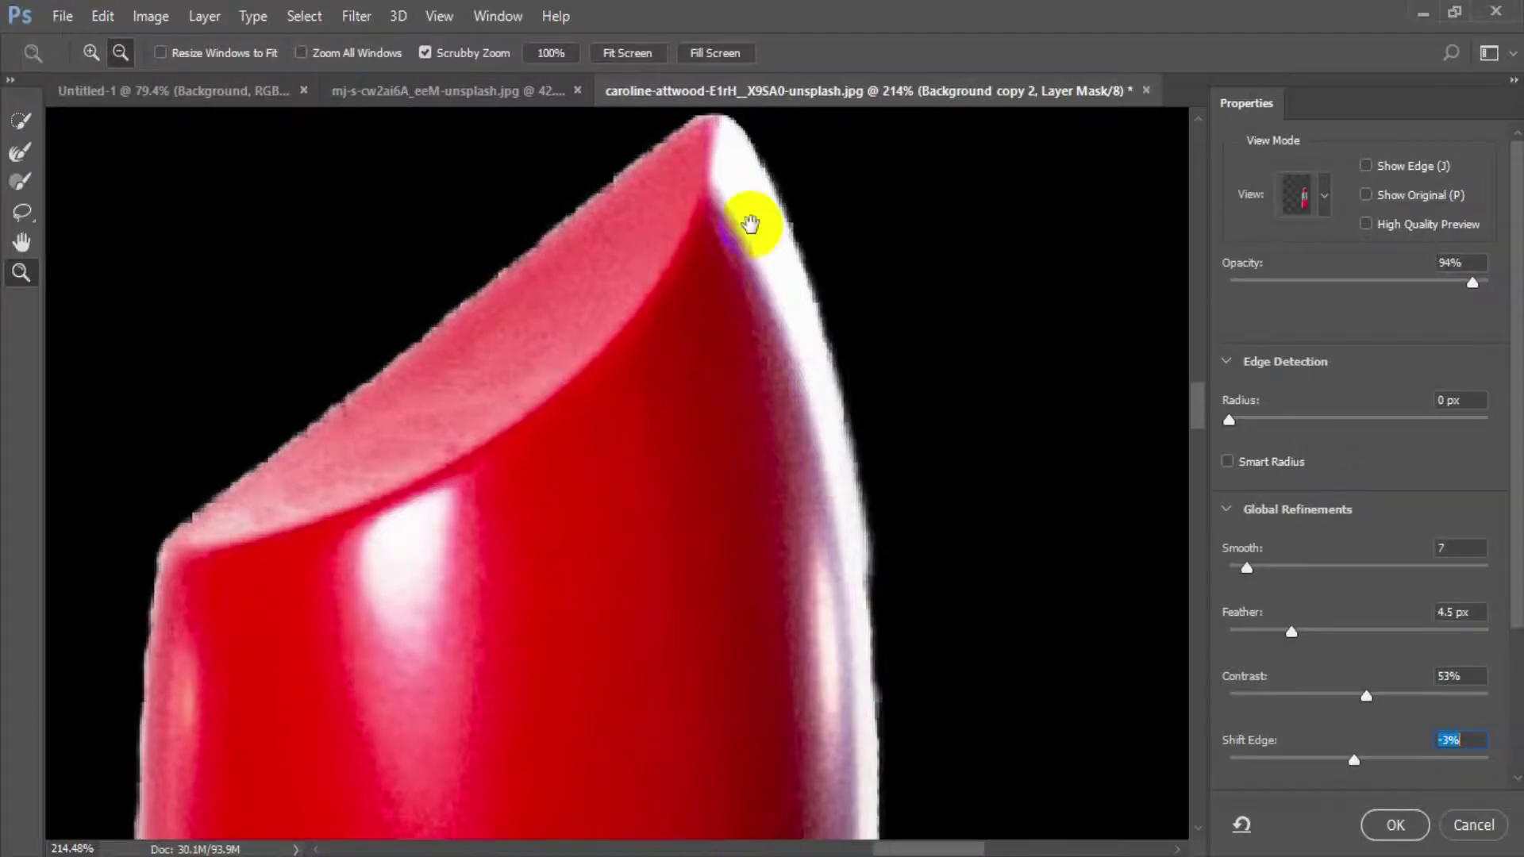
pyautogui.moveTo(580, 558); pyautogui.dragTo(745, 225)
pyautogui.moveTo(854, 407); pyautogui.dragTo(674, 453)
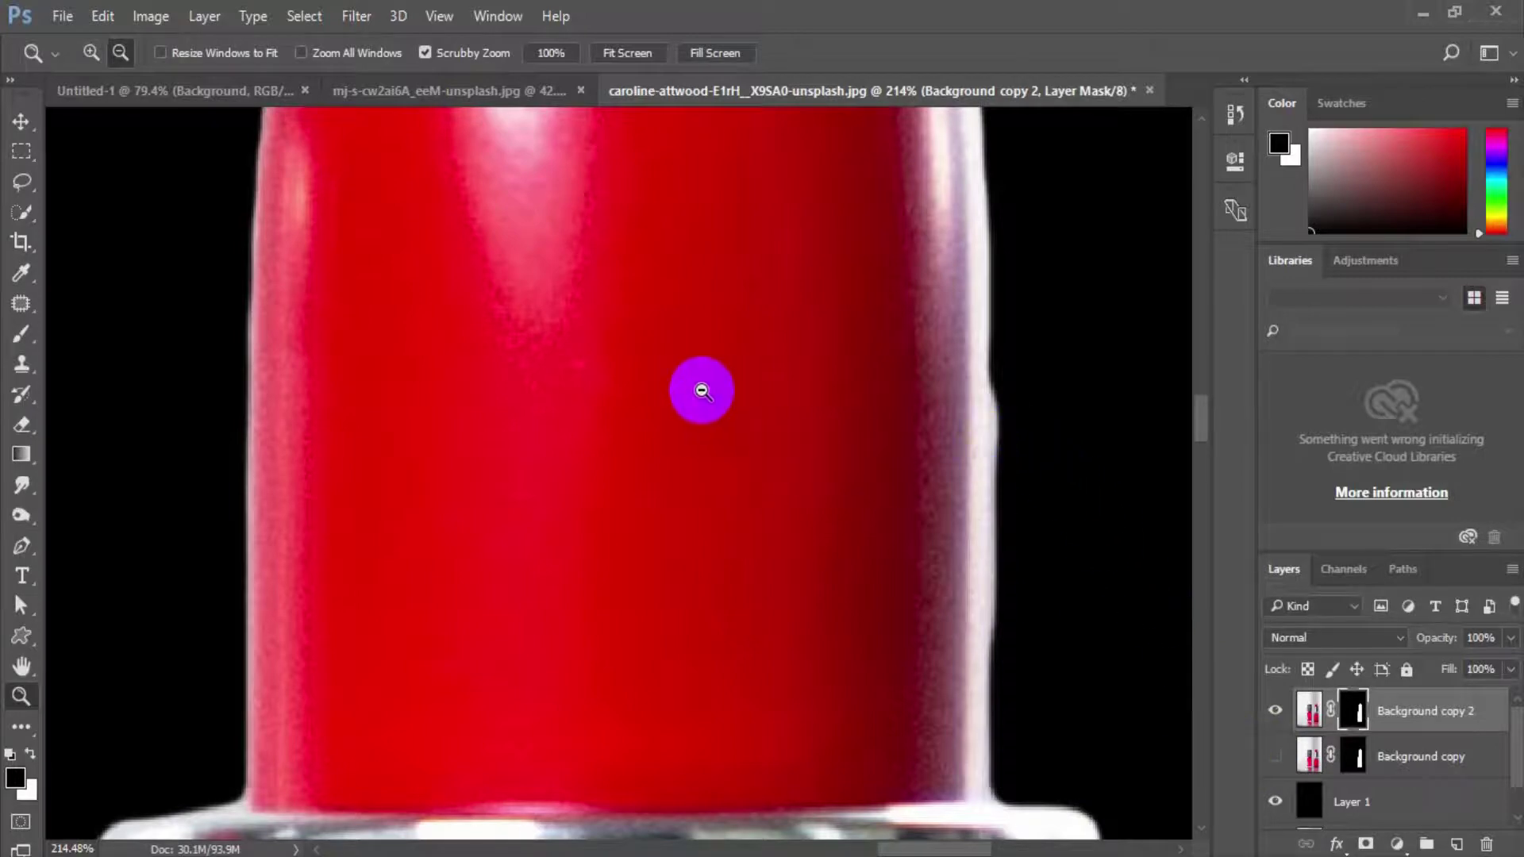
# Paint black on the mask with a small brush of about 10 px along the outer right edge of the red lipstick.
pyautogui.moveTo(698, 391); pyautogui.dragTo(566, 603)
pyautogui.moveTo(745, 676); pyautogui.dragTo(646, 749)
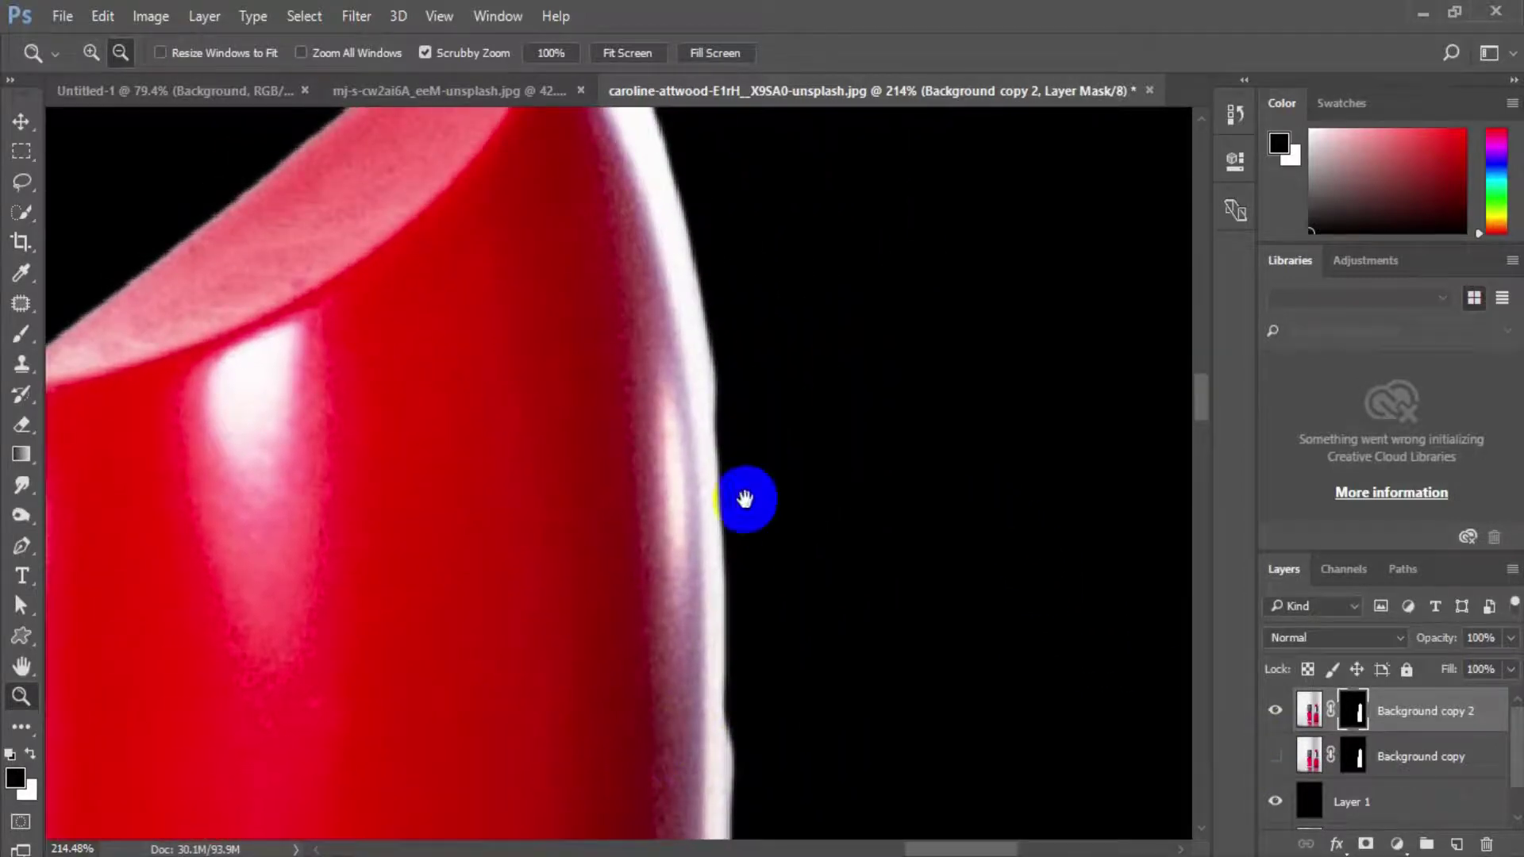
pyautogui.moveTo(754, 399); pyautogui.dragTo(804, 492)
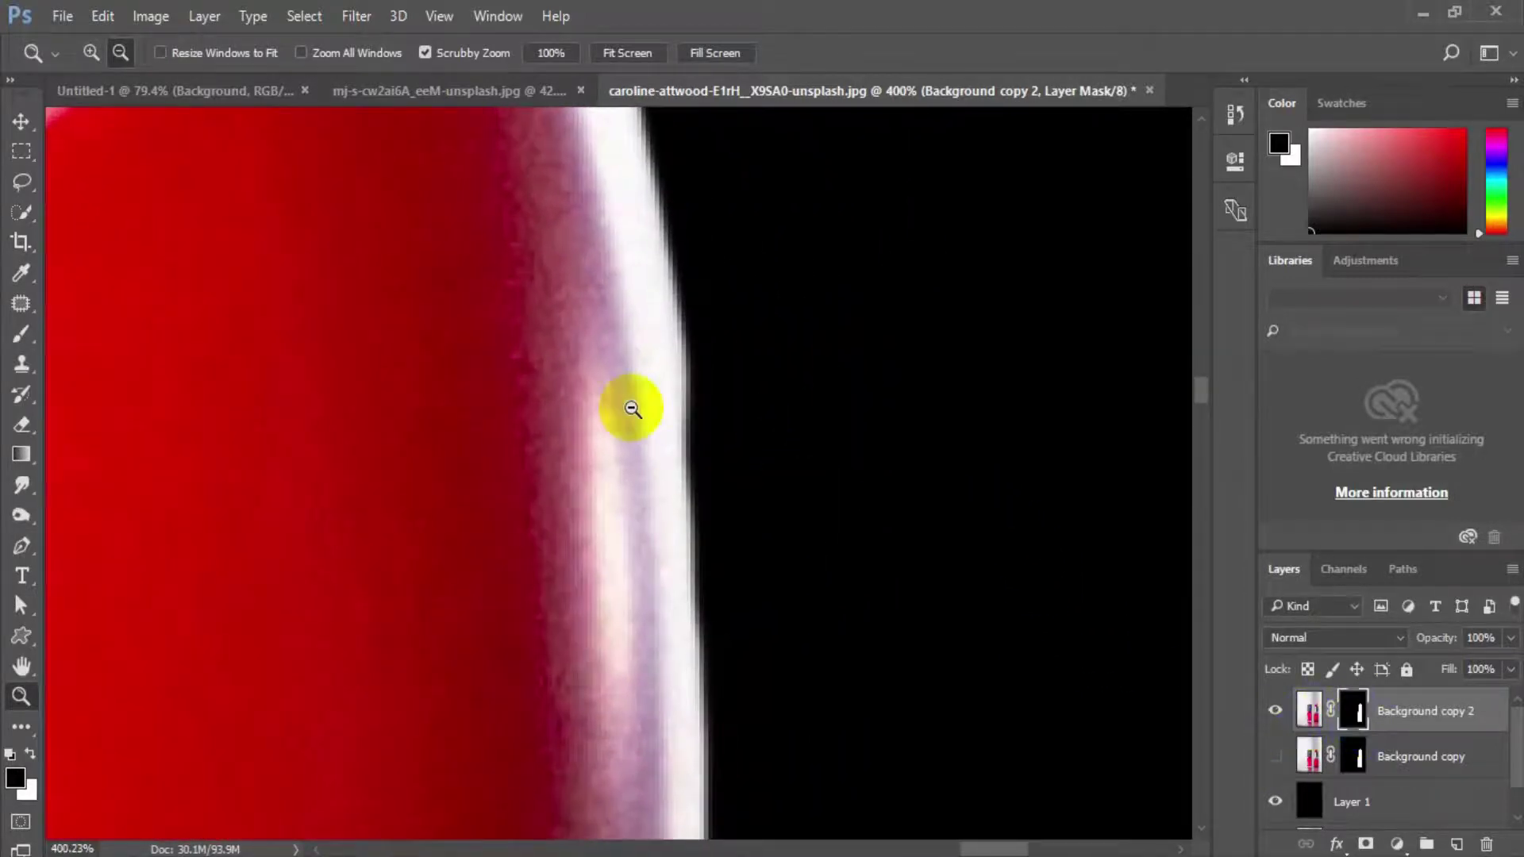
pyautogui.click(21, 334)
pyautogui.click(686, 334)
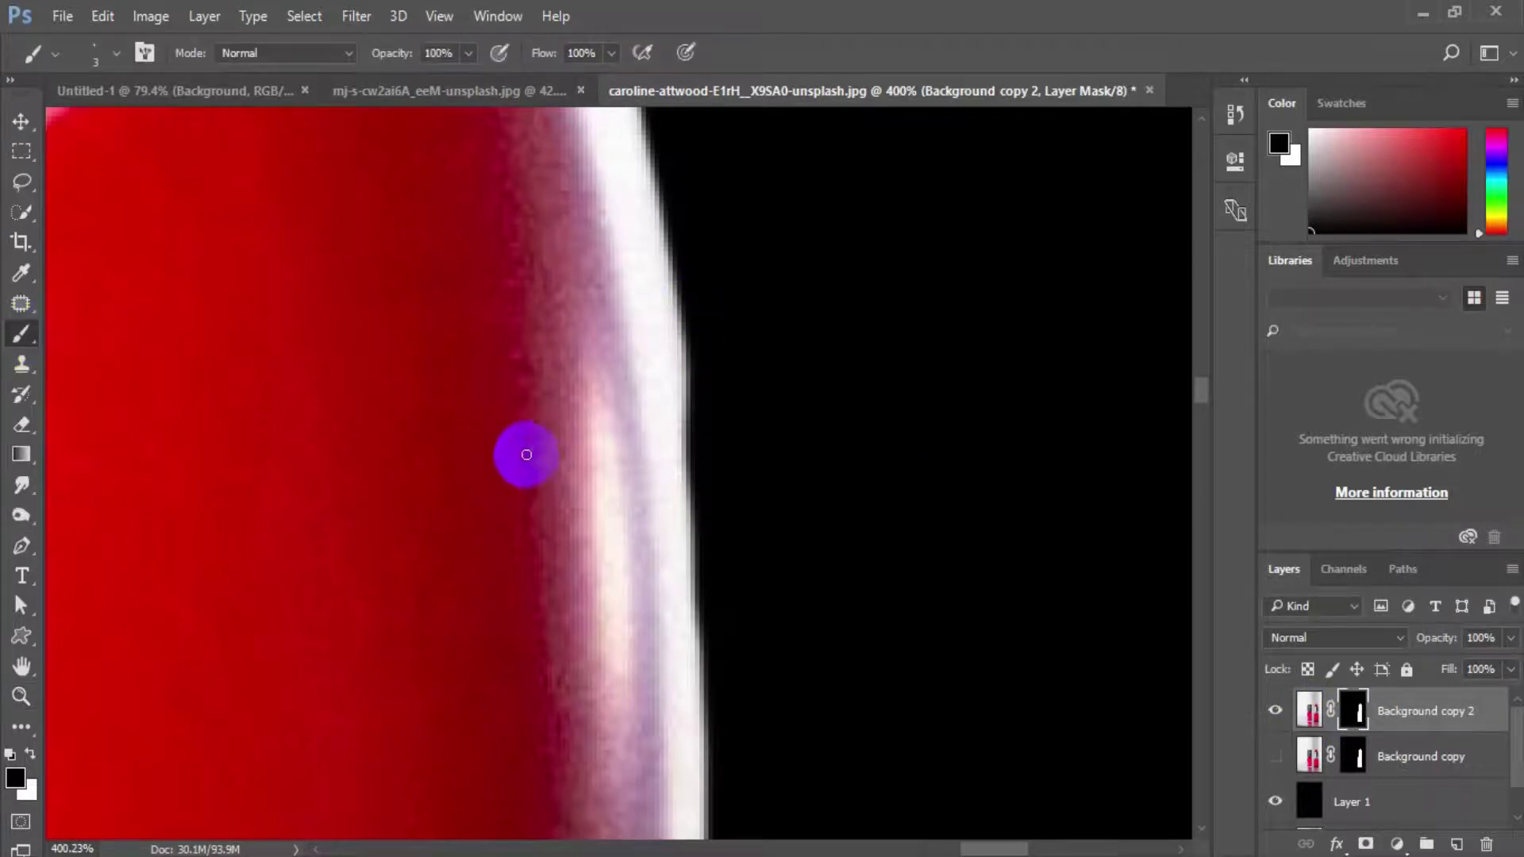
pyautogui.press(']')
pyautogui.press(']')
pyautogui.press(']')
pyautogui.press(']')
pyautogui.press(']')
pyautogui.press(']')
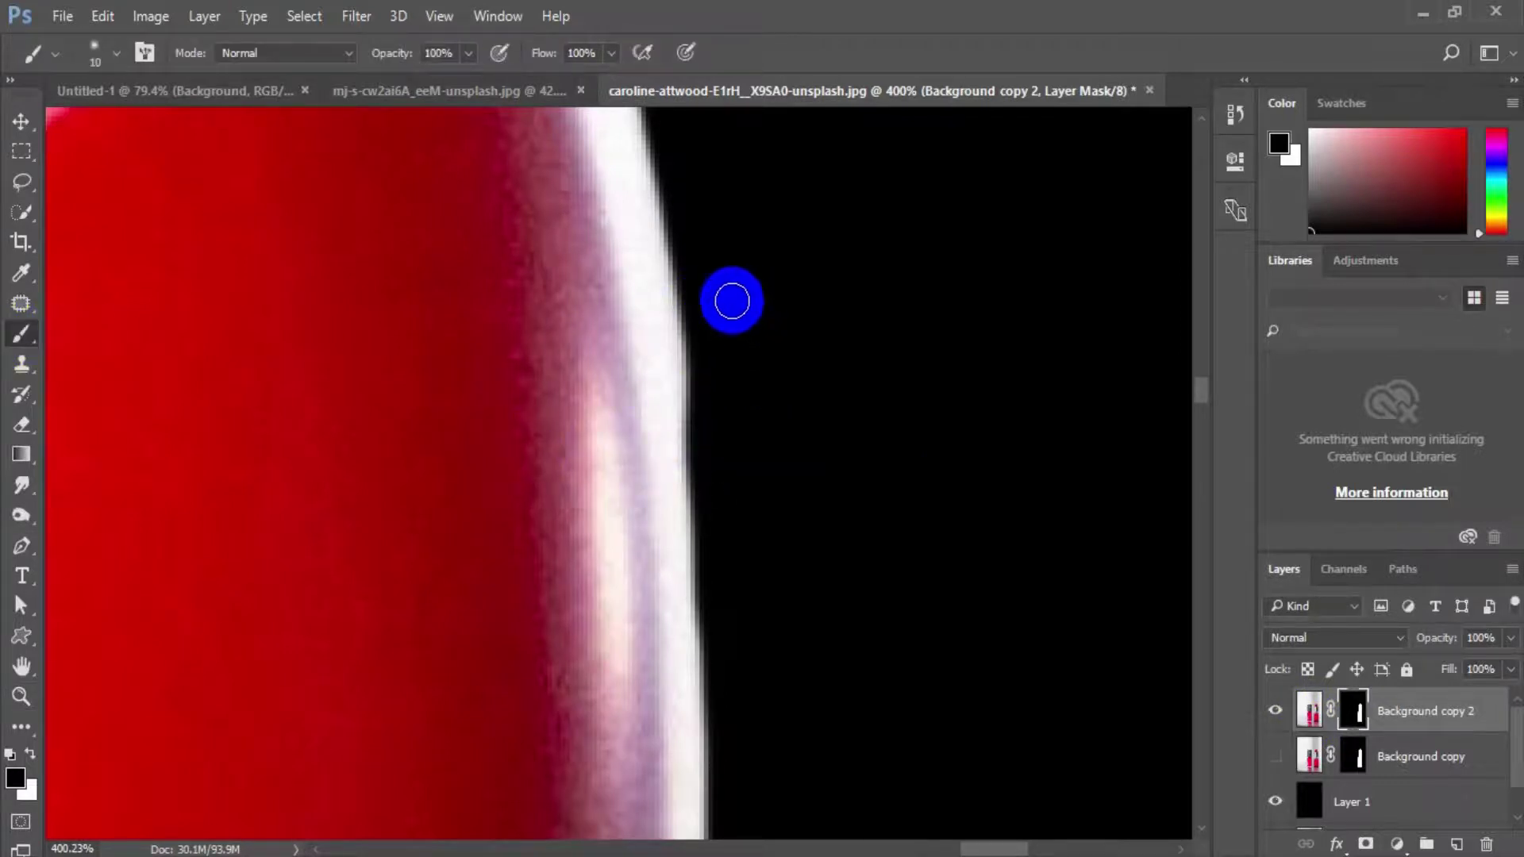
pyautogui.moveTo(692, 250)
pyautogui.mouseDown()
pyautogui.moveTo(714, 422)
pyautogui.moveTo(687, 220)
pyautogui.moveTo(697, 372)
pyautogui.moveTo(765, 555)
pyautogui.moveTo(736, 350)
pyautogui.moveTo(773, 579)
pyautogui.moveTo(691, 276)
pyautogui.moveTo(731, 514)
pyautogui.moveTo(826, 742)
pyautogui.moveTo(808, 312)
pyautogui.moveTo(724, 262)
pyautogui.moveTo(692, 356)
pyautogui.moveTo(715, 598)
pyautogui.moveTo(687, 360)
pyautogui.moveTo(710, 600)
pyautogui.mouseUp()
pyautogui.moveTo(779, 541); pyautogui.dragTo(794, 638)
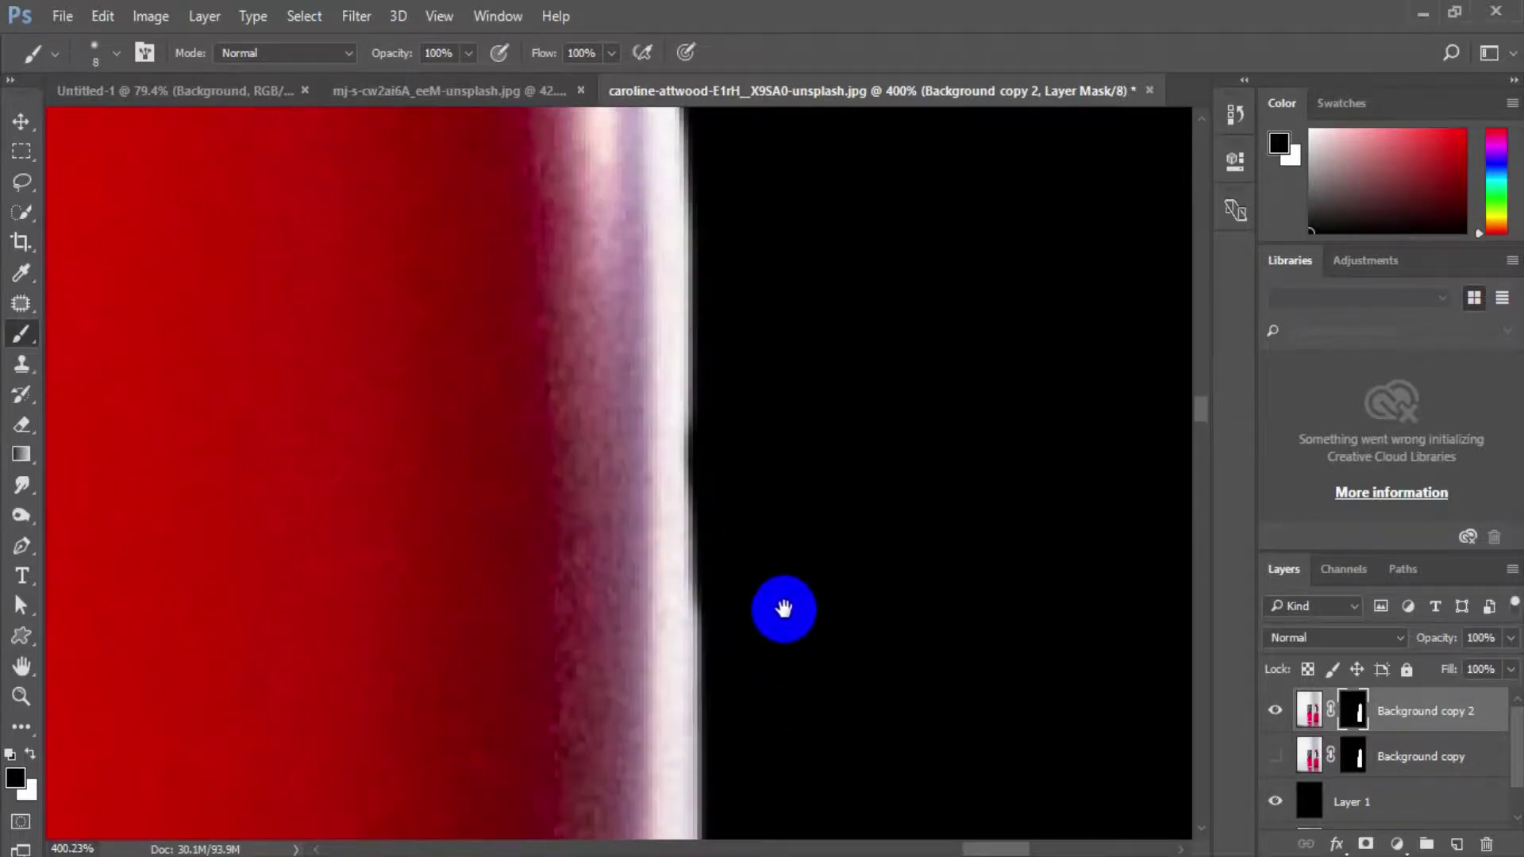
# Paint white on the mask with an 8 px brush to fill in the dented right edge of the red lipstick.
pyautogui.click(30, 754)
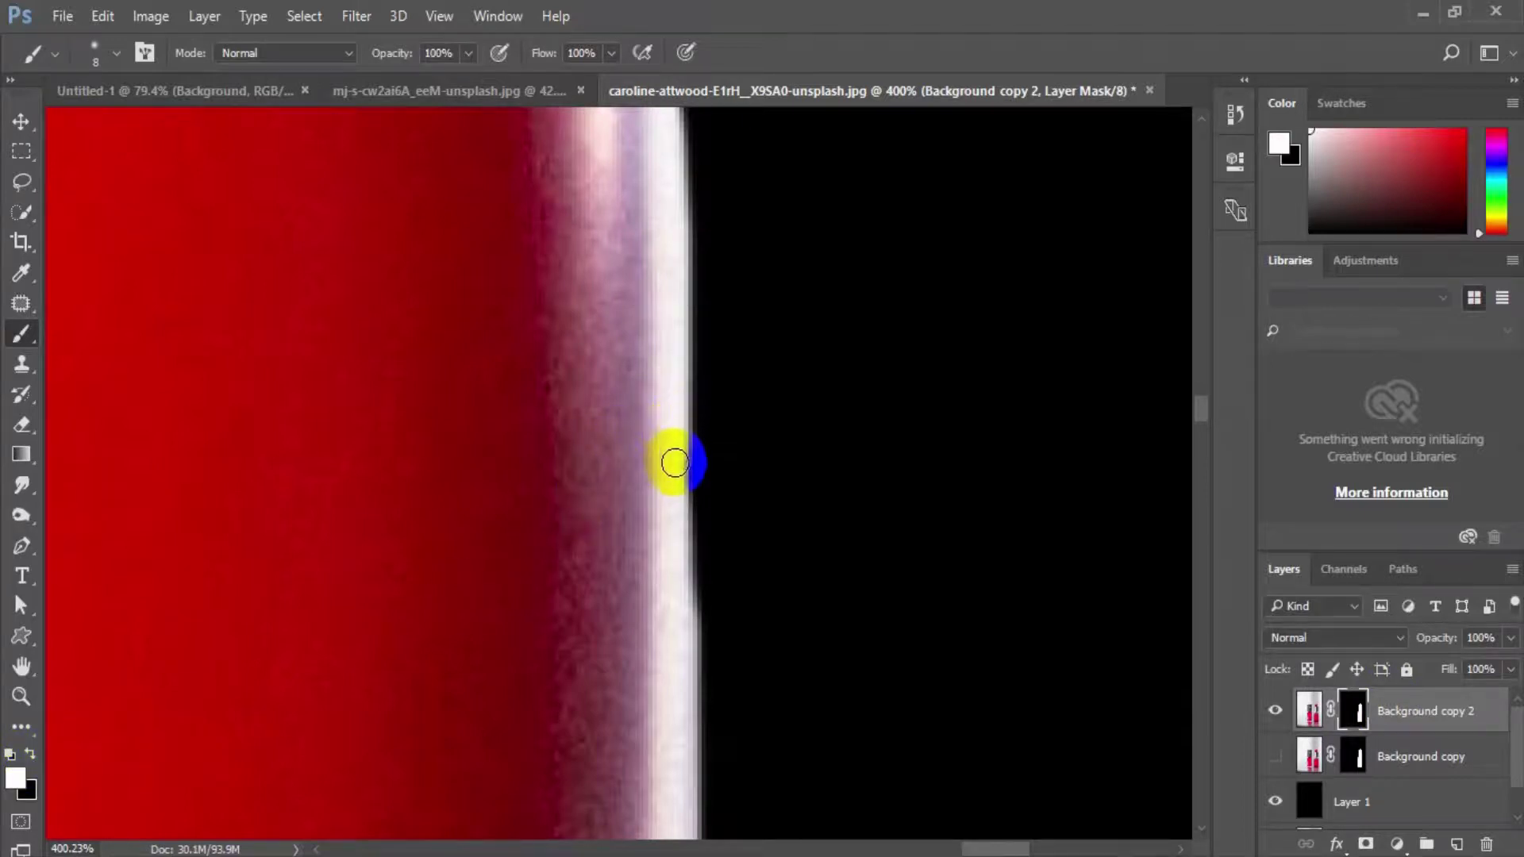
pyautogui.moveTo(682, 604)
pyautogui.mouseDown()
pyautogui.moveTo(682, 663)
pyautogui.moveTo(642, 412)
pyautogui.mouseUp()
pyautogui.moveTo(647, 546); pyautogui.dragTo(535, 306)
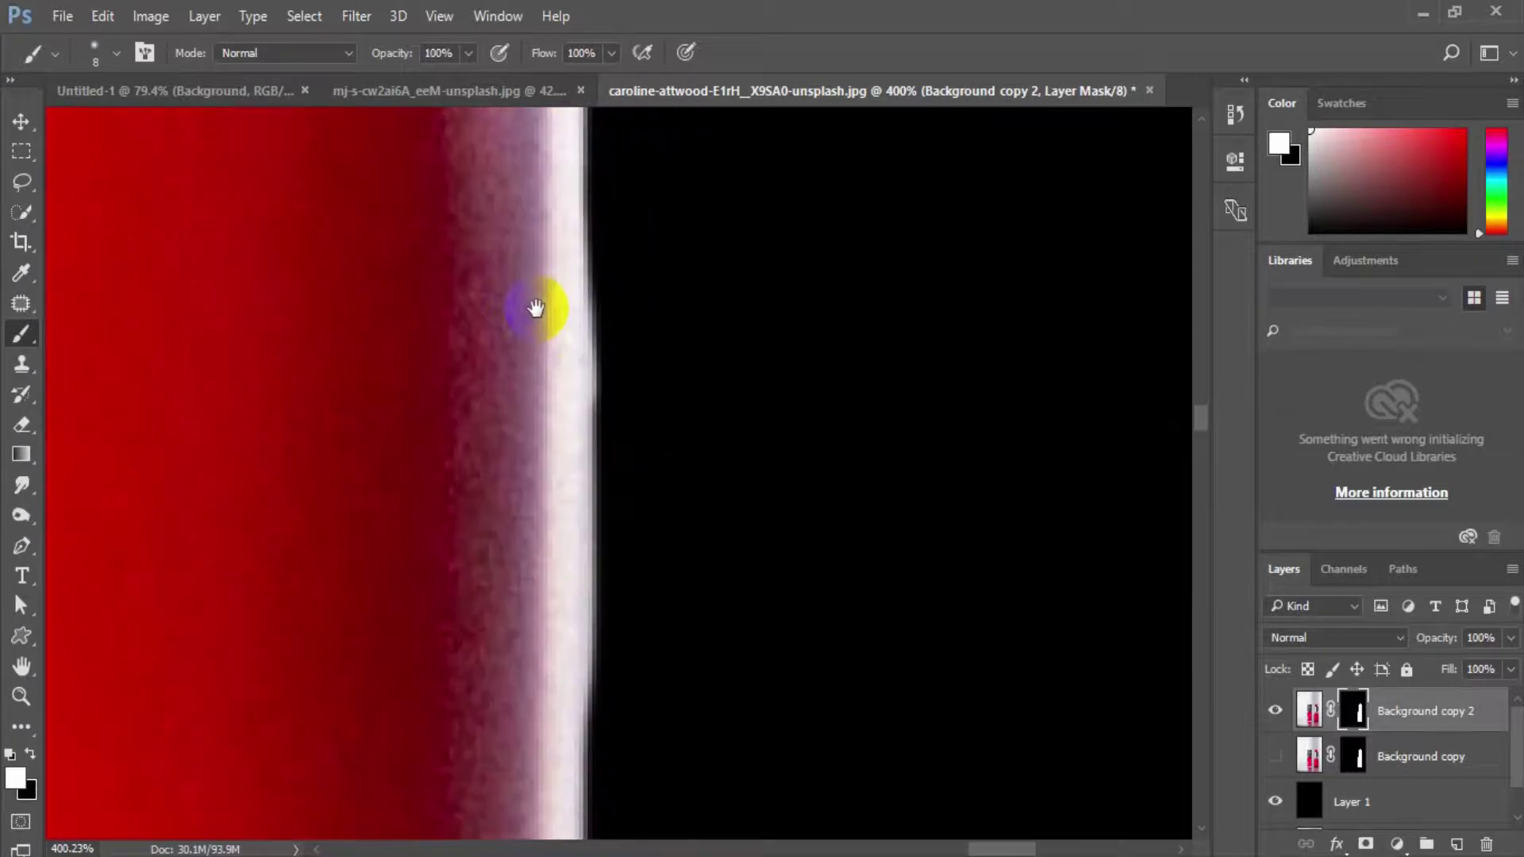
pyautogui.moveTo(622, 408); pyautogui.dragTo(573, 600)
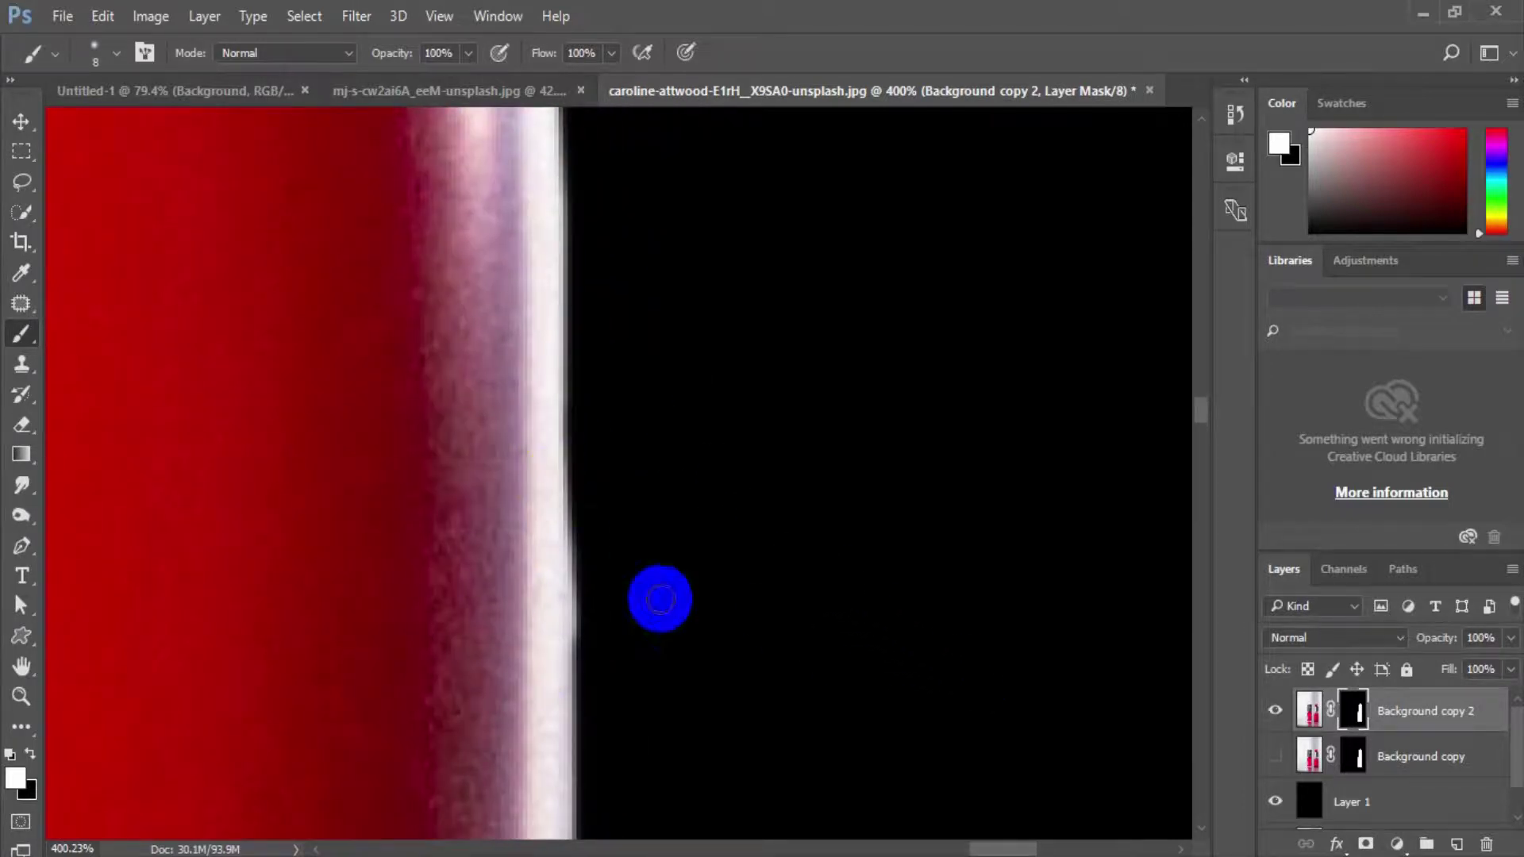
# Paint black on the mask to trim the lipstick's right edge and clean the corner where it meets the silver tube.
pyautogui.click(30, 754)
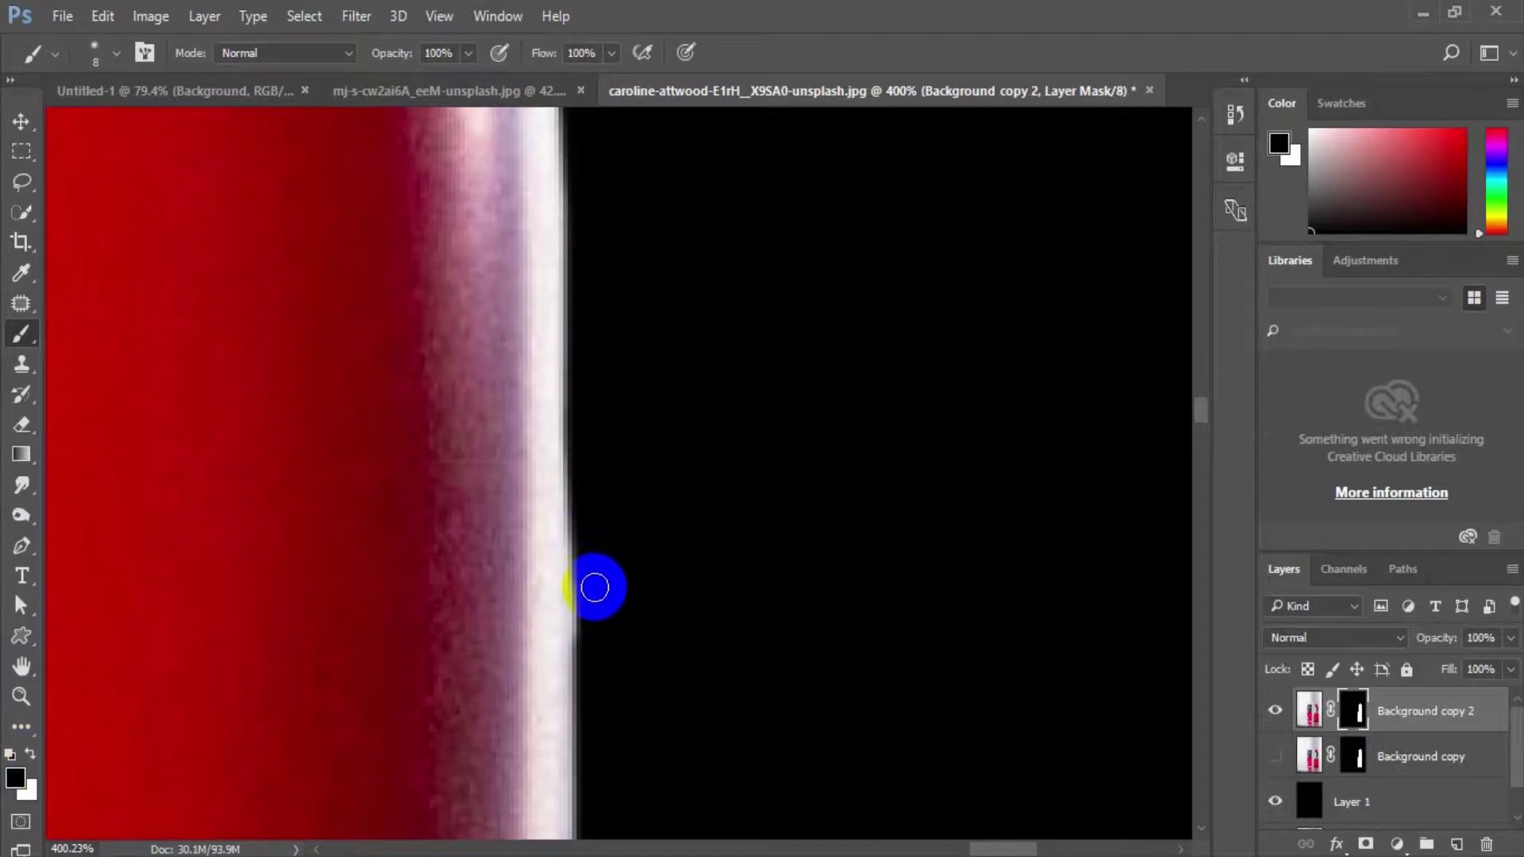
pyautogui.moveTo(594, 587)
pyautogui.mouseDown()
pyautogui.moveTo(595, 666)
pyautogui.moveTo(592, 511)
pyautogui.moveTo(600, 646)
pyautogui.mouseUp()
pyautogui.press('space')
pyautogui.moveTo(678, 742); pyautogui.dragTo(686, 356)
pyautogui.moveTo(654, 631)
pyautogui.mouseDown()
pyautogui.moveTo(680, 427)
pyautogui.moveTo(636, 632)
pyautogui.mouseUp()
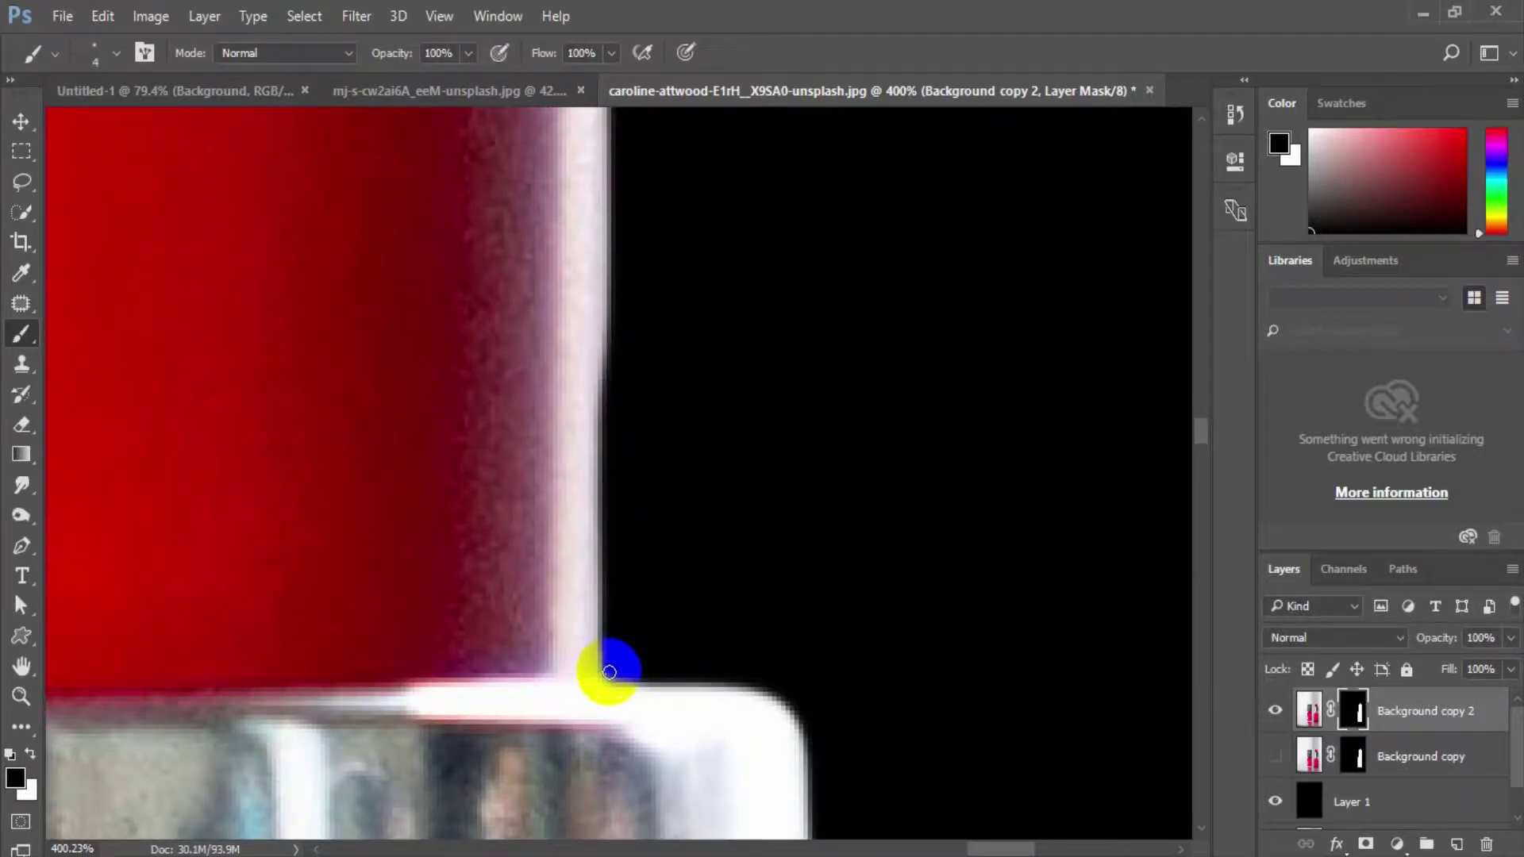
pyautogui.moveTo(633, 670)
pyautogui.mouseDown()
pyautogui.moveTo(680, 660)
pyautogui.moveTo(627, 680)
pyautogui.moveTo(773, 677)
pyautogui.mouseUp()
pyautogui.press('space')
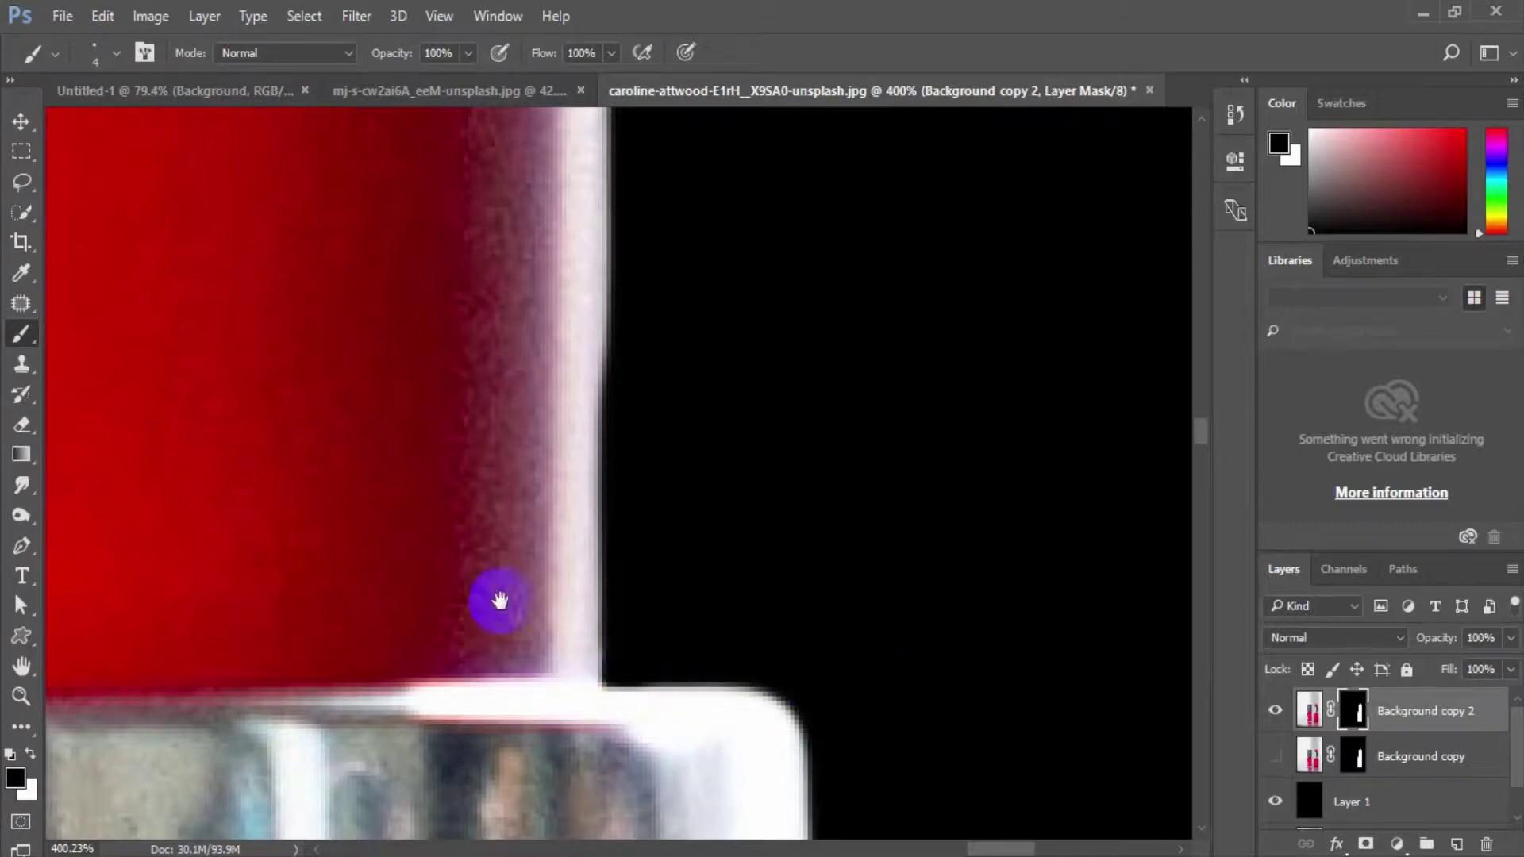
# Clean the mask at the left junction of the red lipstick and silver tube with a 5 px black brush.
pyautogui.moveTo(497, 601); pyautogui.dragTo(1080, 527)
pyautogui.moveTo(422, 564); pyautogui.dragTo(579, 569)
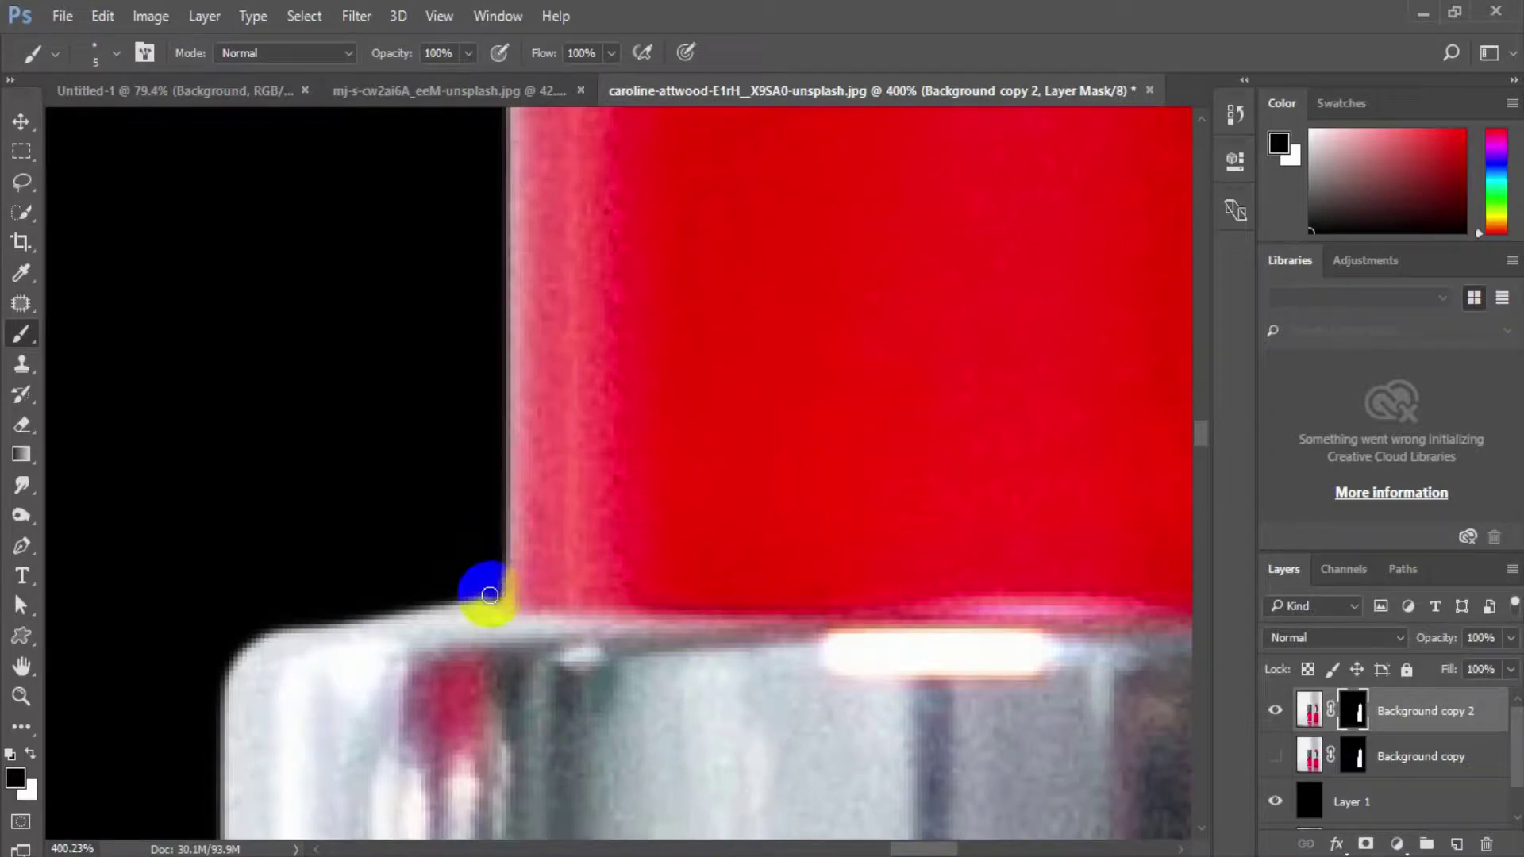
pyautogui.moveTo(453, 599)
pyautogui.mouseDown()
pyautogui.moveTo(384, 598)
pyautogui.moveTo(493, 592)
pyautogui.mouseUp()
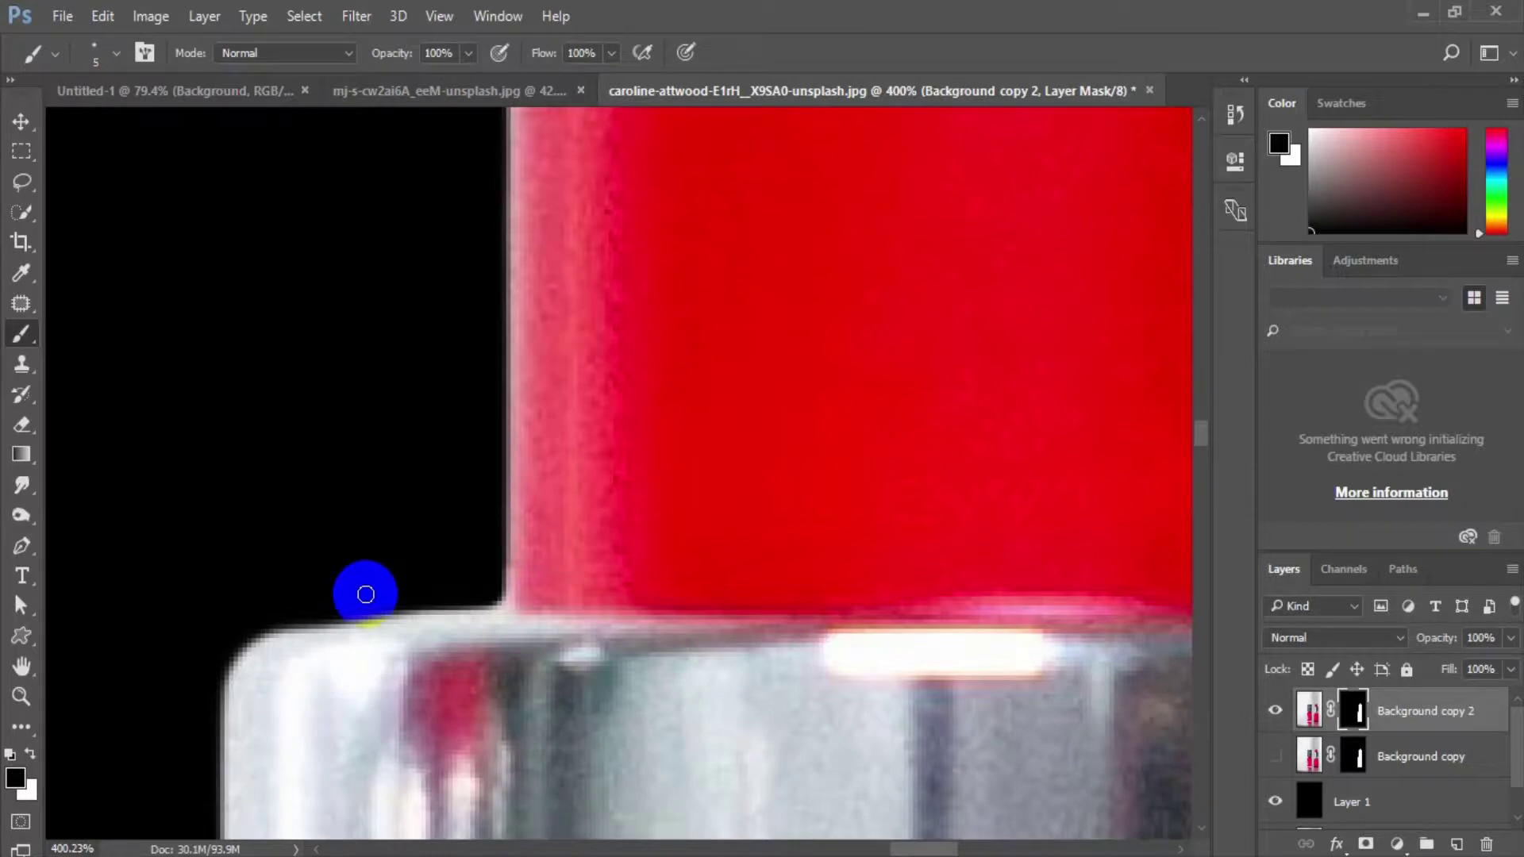
# Paint white on the mask with a 7 px brush to even out the silver tube's left edge.
pyautogui.press('space')
pyautogui.moveTo(403, 453)
pyautogui.mouseDown()
pyautogui.moveTo(418, 664)
pyautogui.moveTo(393, 284)
pyautogui.mouseUp()
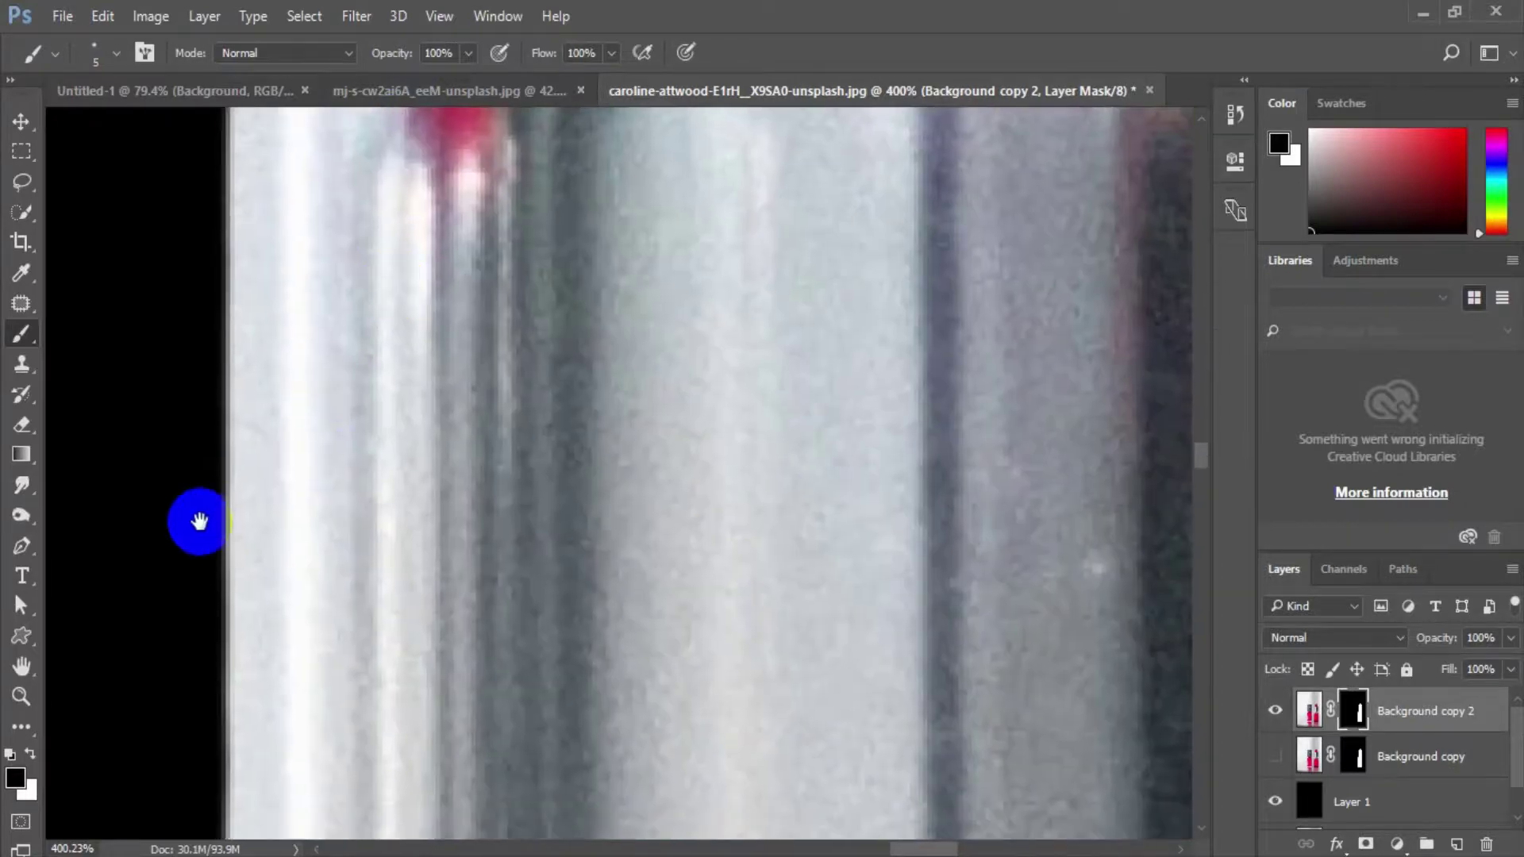
pyautogui.click(22, 696)
pyautogui.moveTo(633, 547); pyautogui.dragTo(536, 350)
pyautogui.press('space')
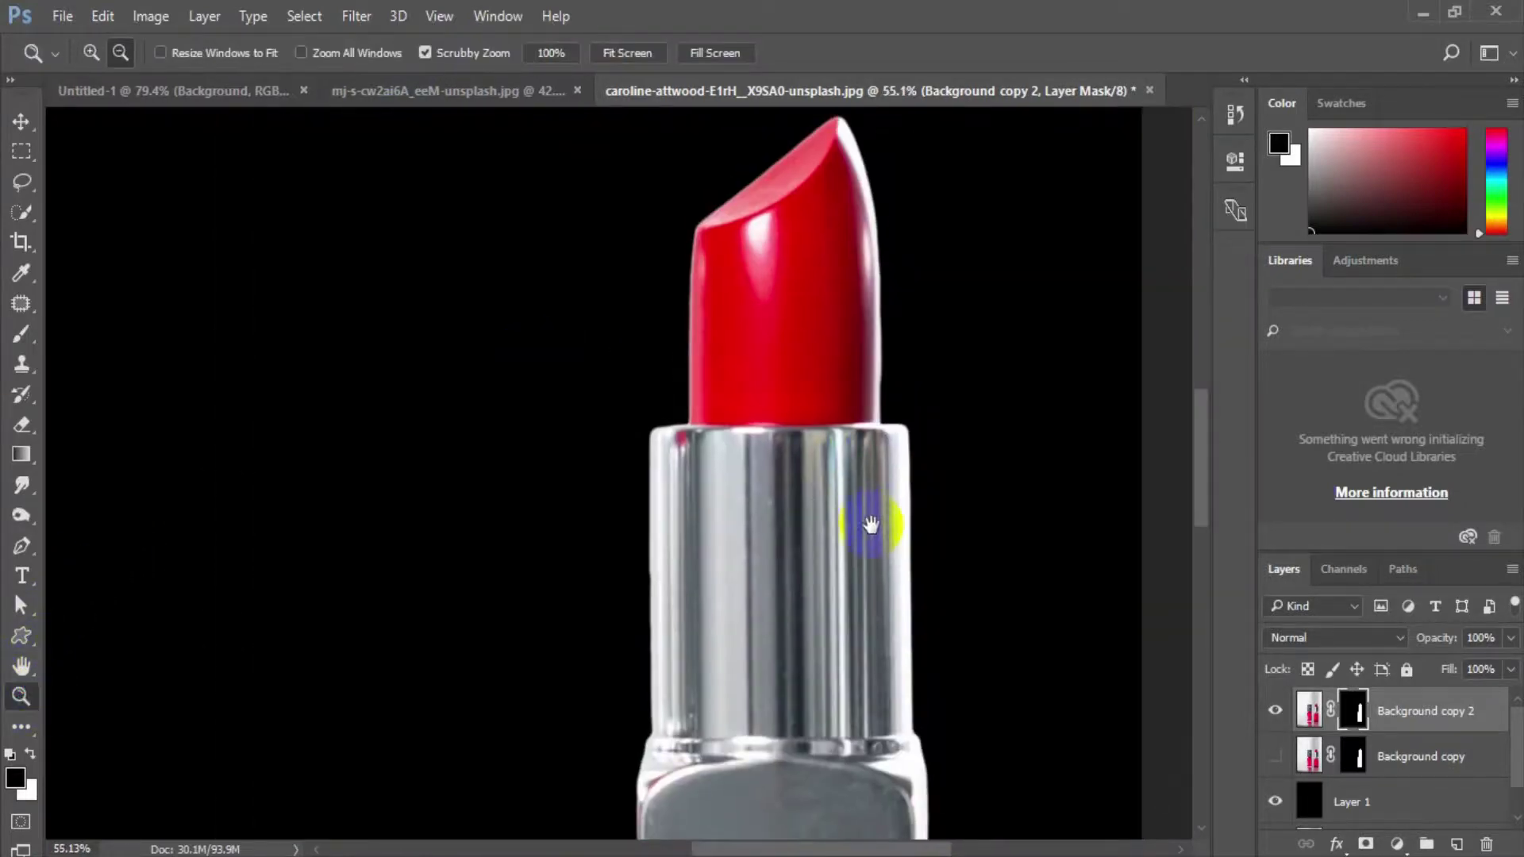
pyautogui.moveTo(868, 518); pyautogui.dragTo(589, 373)
pyautogui.moveTo(368, 426); pyautogui.dragTo(520, 532)
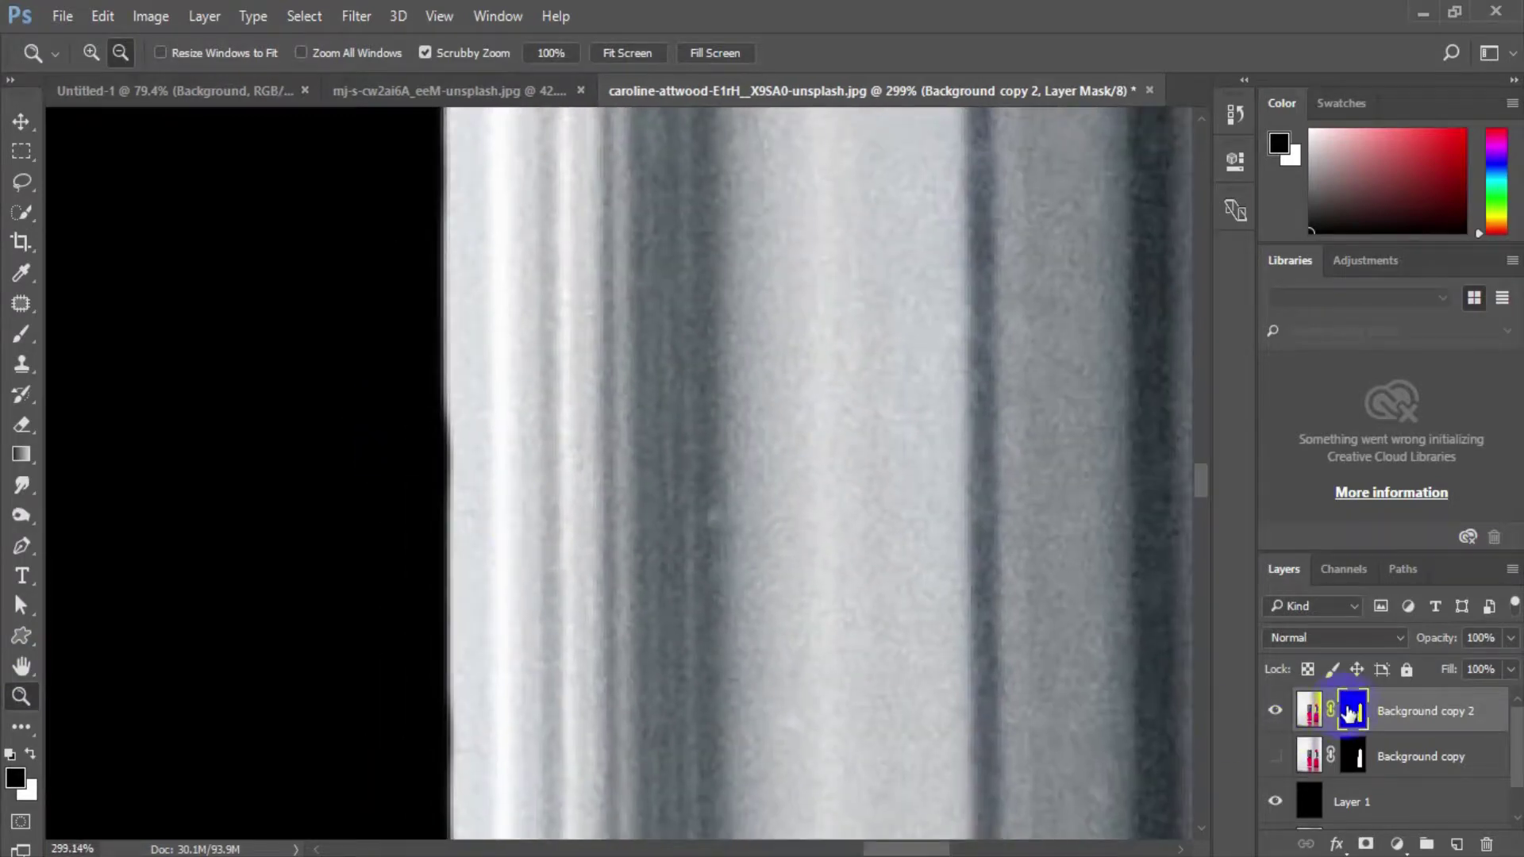
pyautogui.click(21, 665)
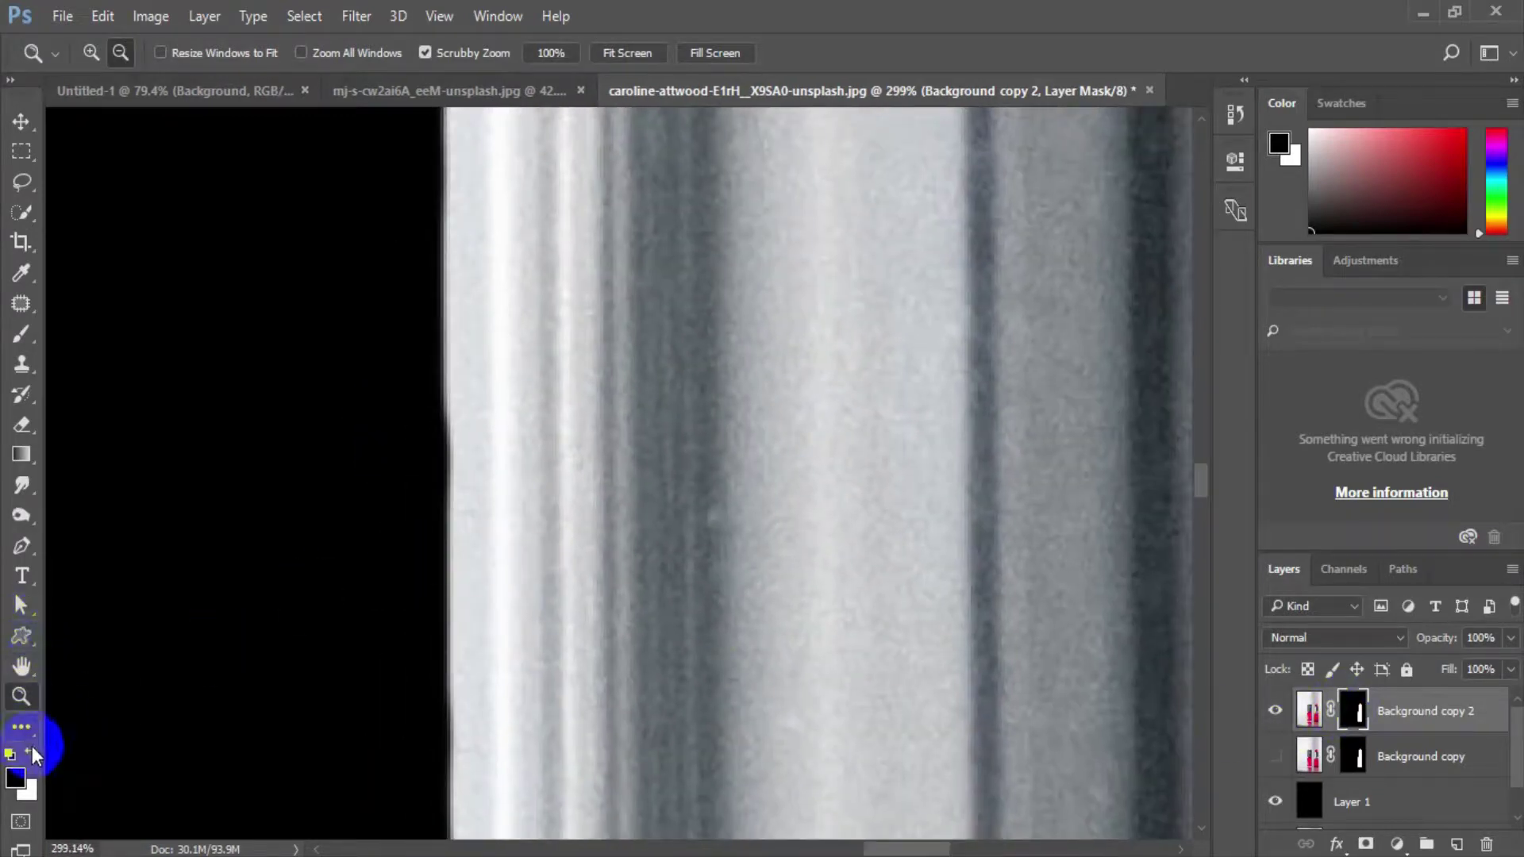
pyautogui.press('b')
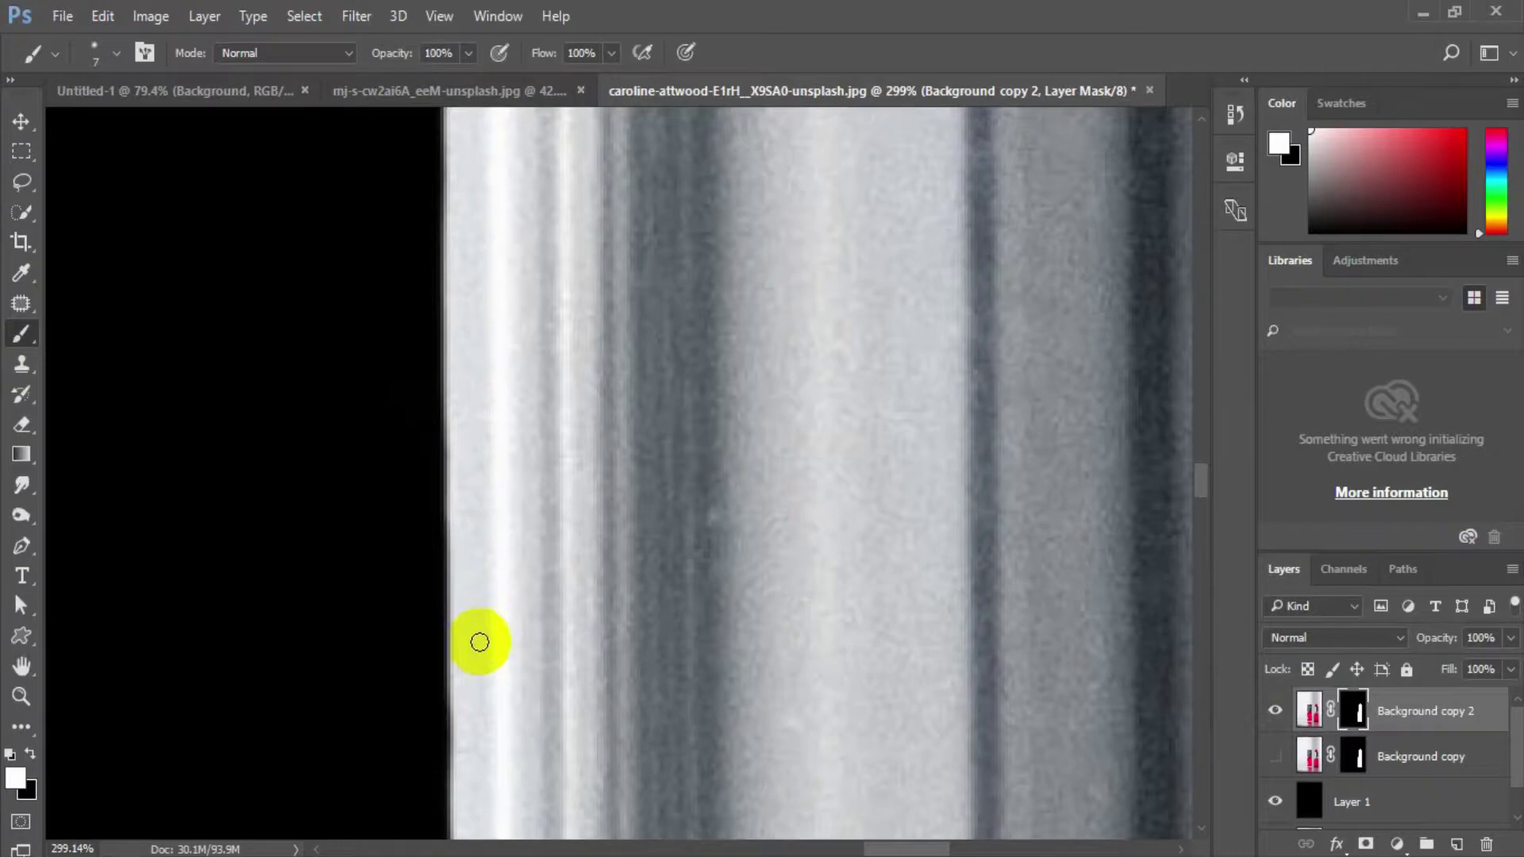
pyautogui.moveTo(501, 681)
pyautogui.mouseDown()
pyautogui.moveTo(507, 569)
pyautogui.moveTo(585, 383)
pyautogui.mouseUp()
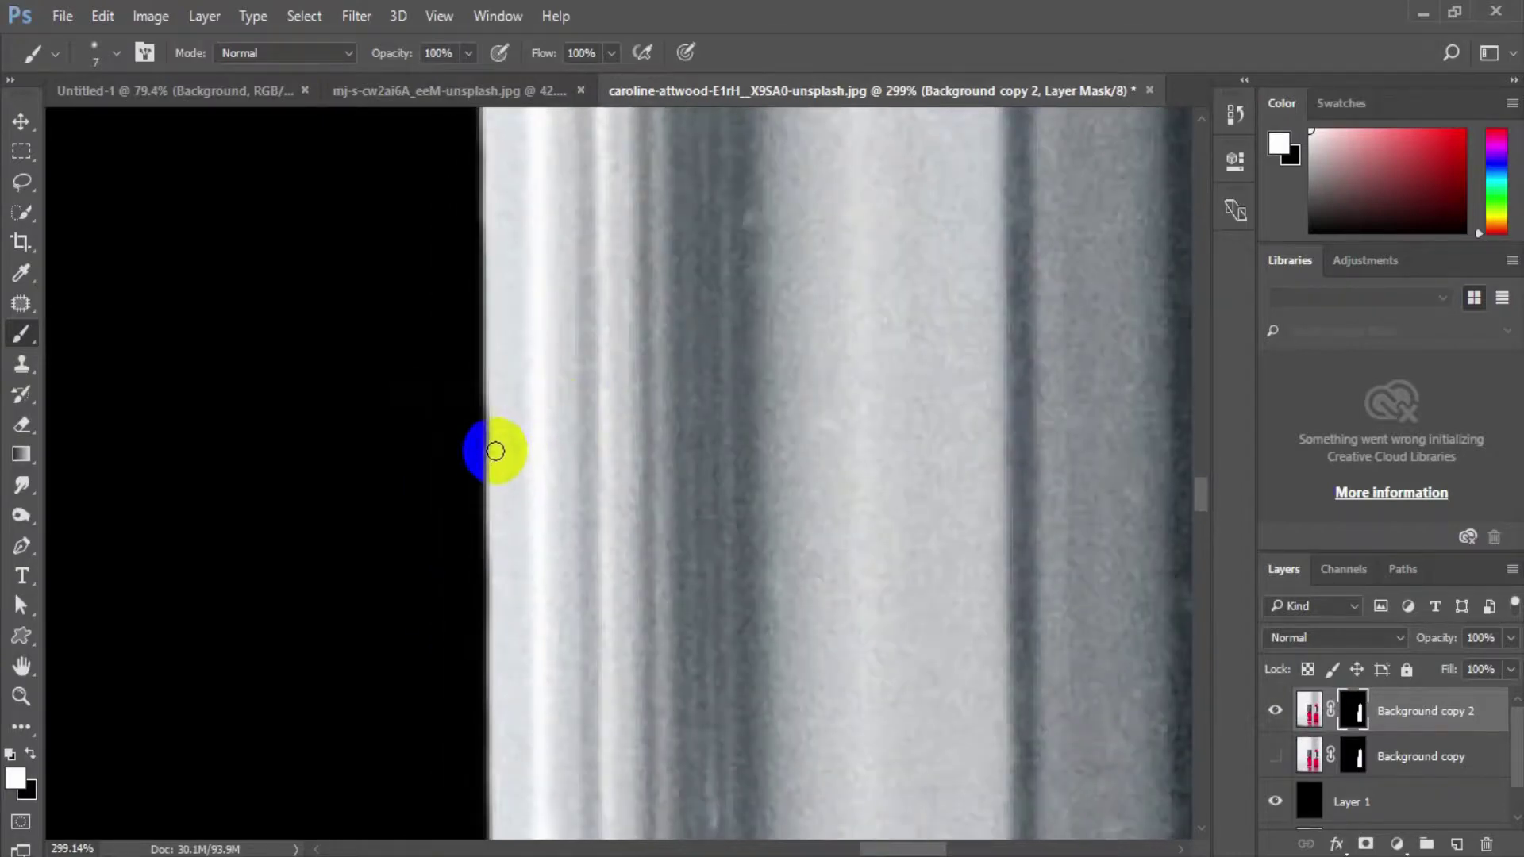
pyautogui.moveTo(593, 674); pyautogui.dragTo(481, 368)
# Retouch the mask with a 7 px brush to straighten the lipstick's right edge just above the silver tube.
pyautogui.press('z')
pyautogui.moveTo(706, 493); pyautogui.dragTo(553, 743)
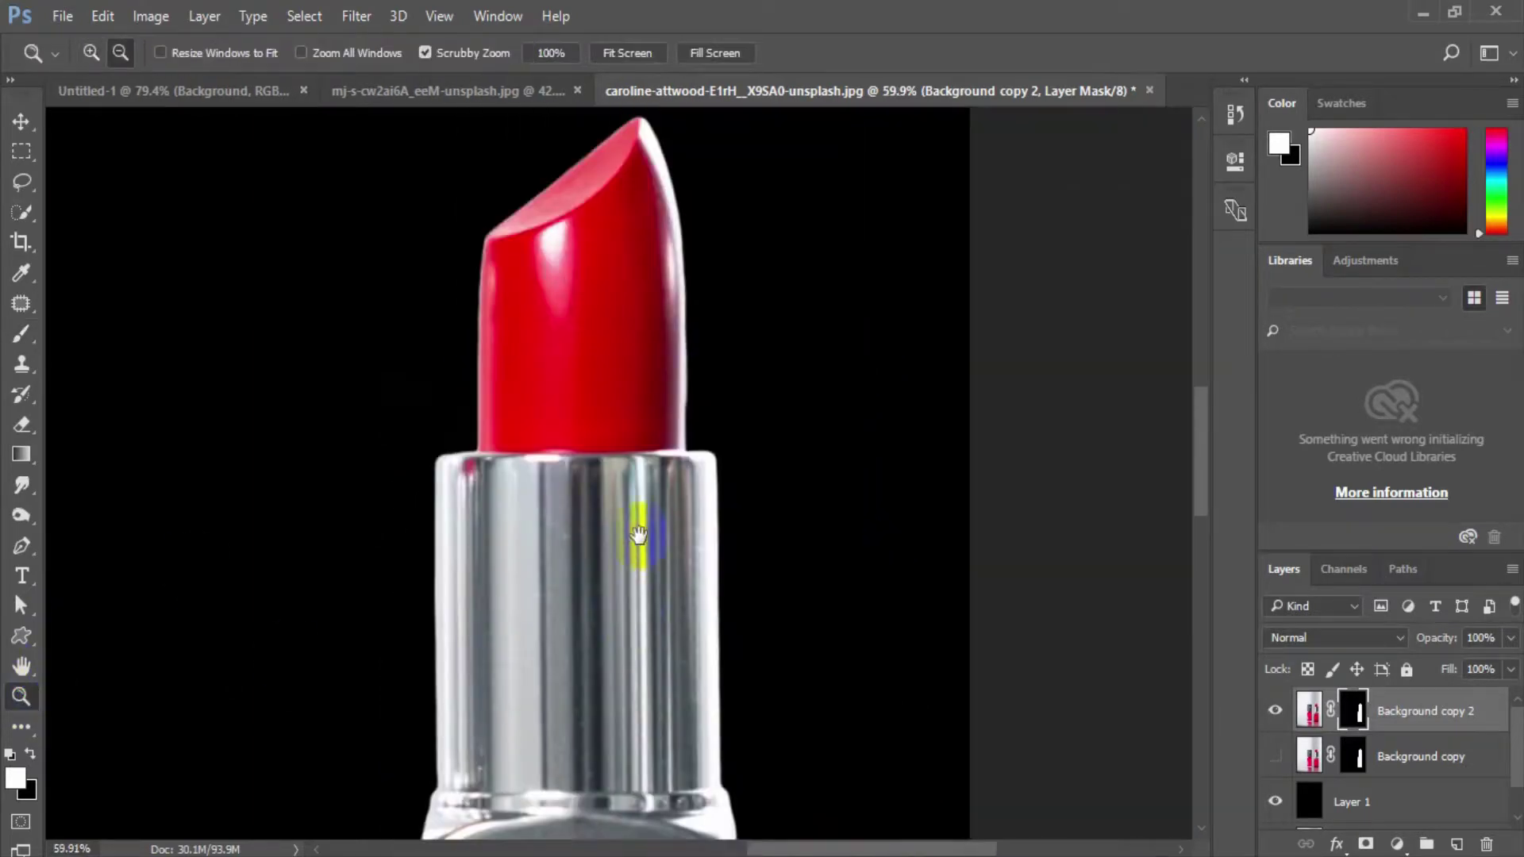
pyautogui.moveTo(718, 433)
pyautogui.mouseDown()
pyautogui.moveTo(823, 510)
pyautogui.moveTo(865, 520)
pyautogui.moveTo(670, 589)
pyautogui.moveTo(634, 487)
pyautogui.moveTo(627, 561)
pyautogui.moveTo(648, 732)
pyautogui.moveTo(650, 344)
pyautogui.mouseUp()
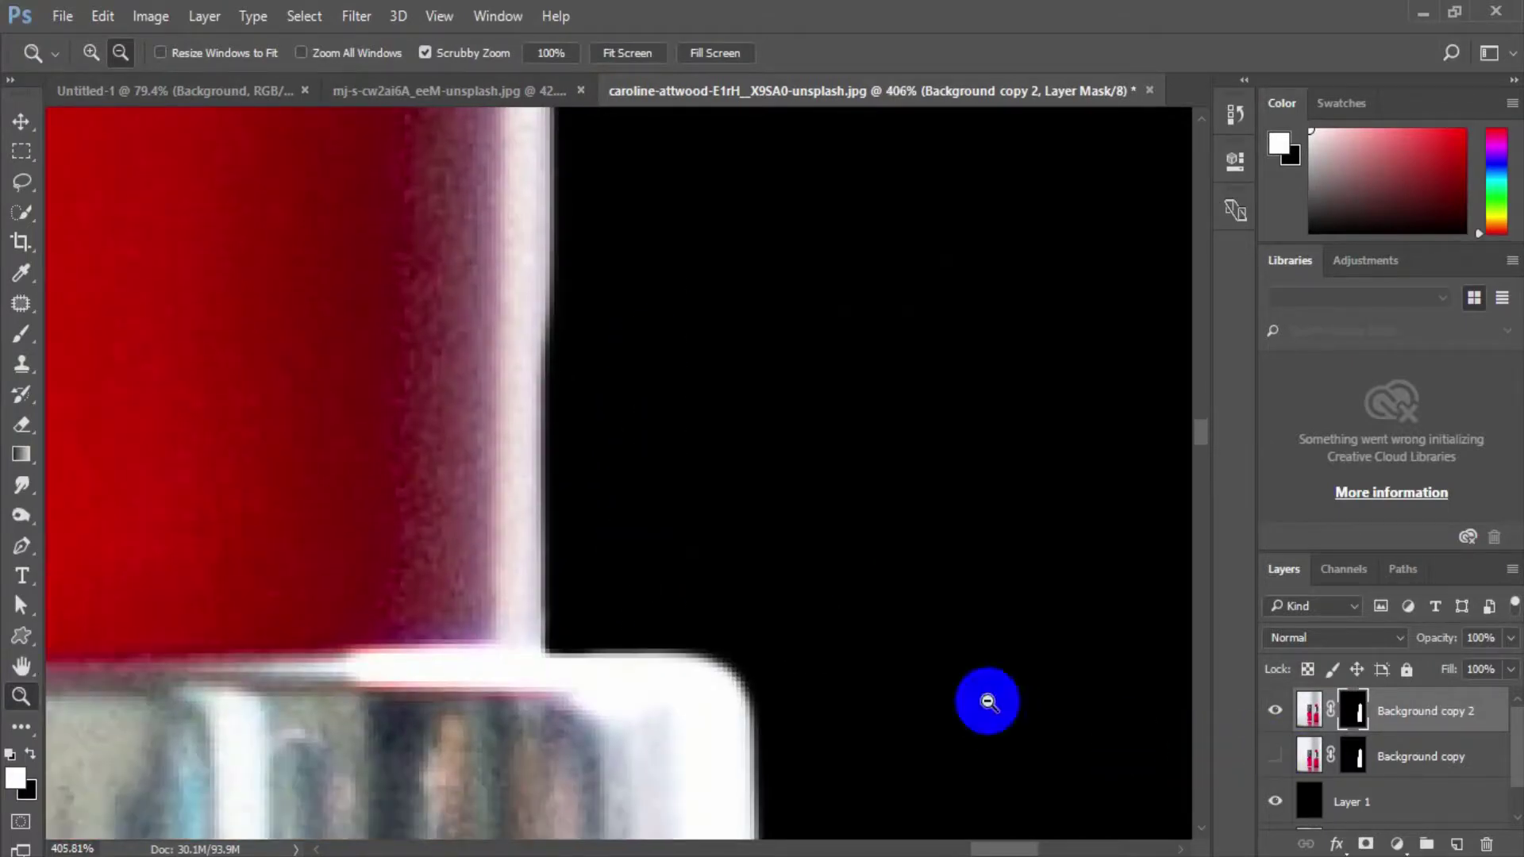
pyautogui.click(21, 333)
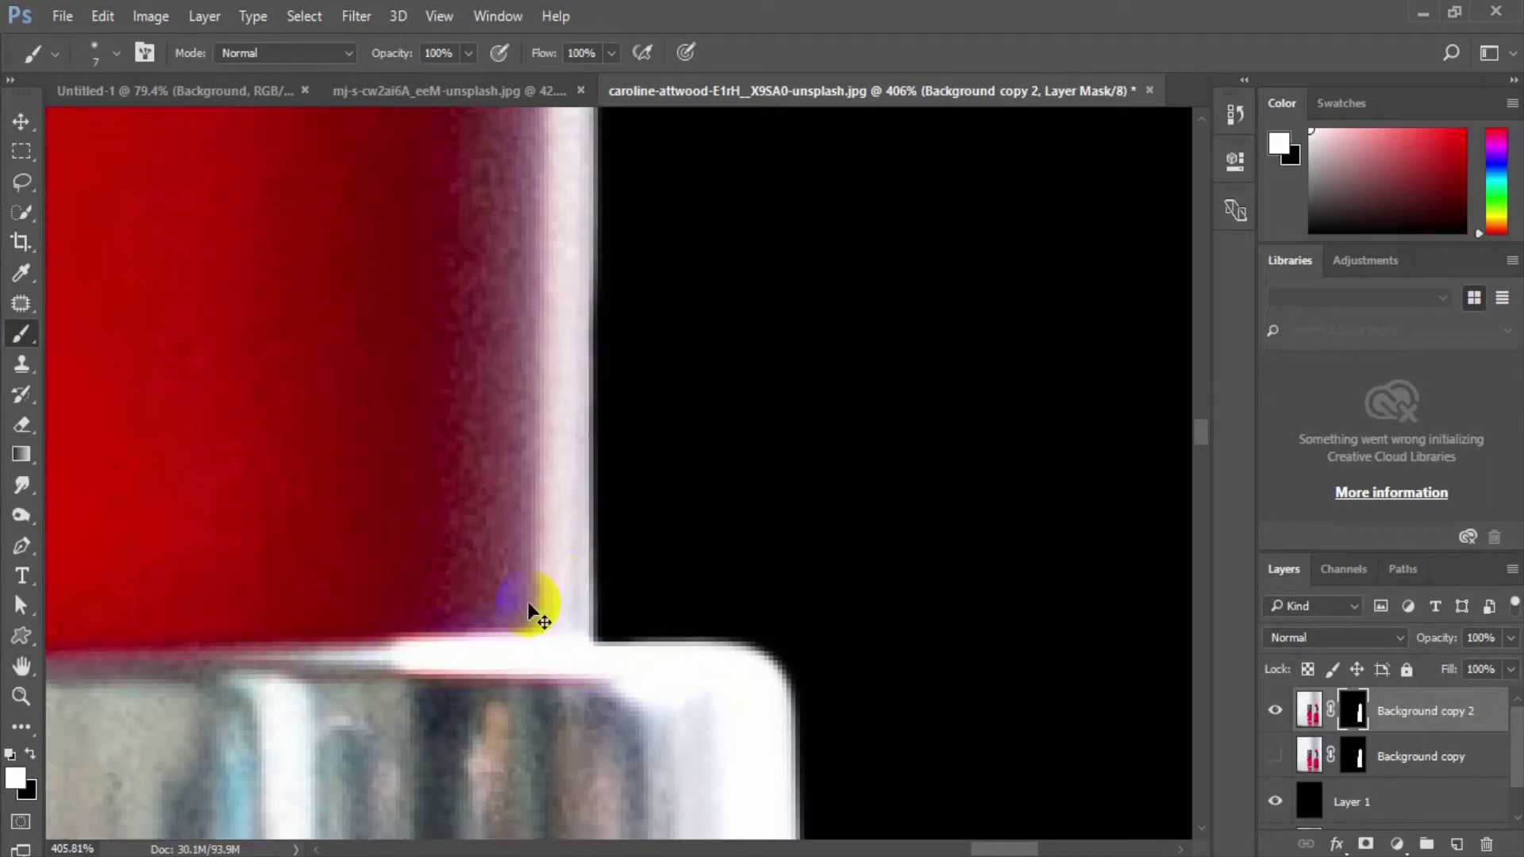
# Examine the whole lipstick cutout against the black backdrop, then its red tip up close.
pyautogui.hotkey('ctrl', '0')
pyautogui.click(22, 696)
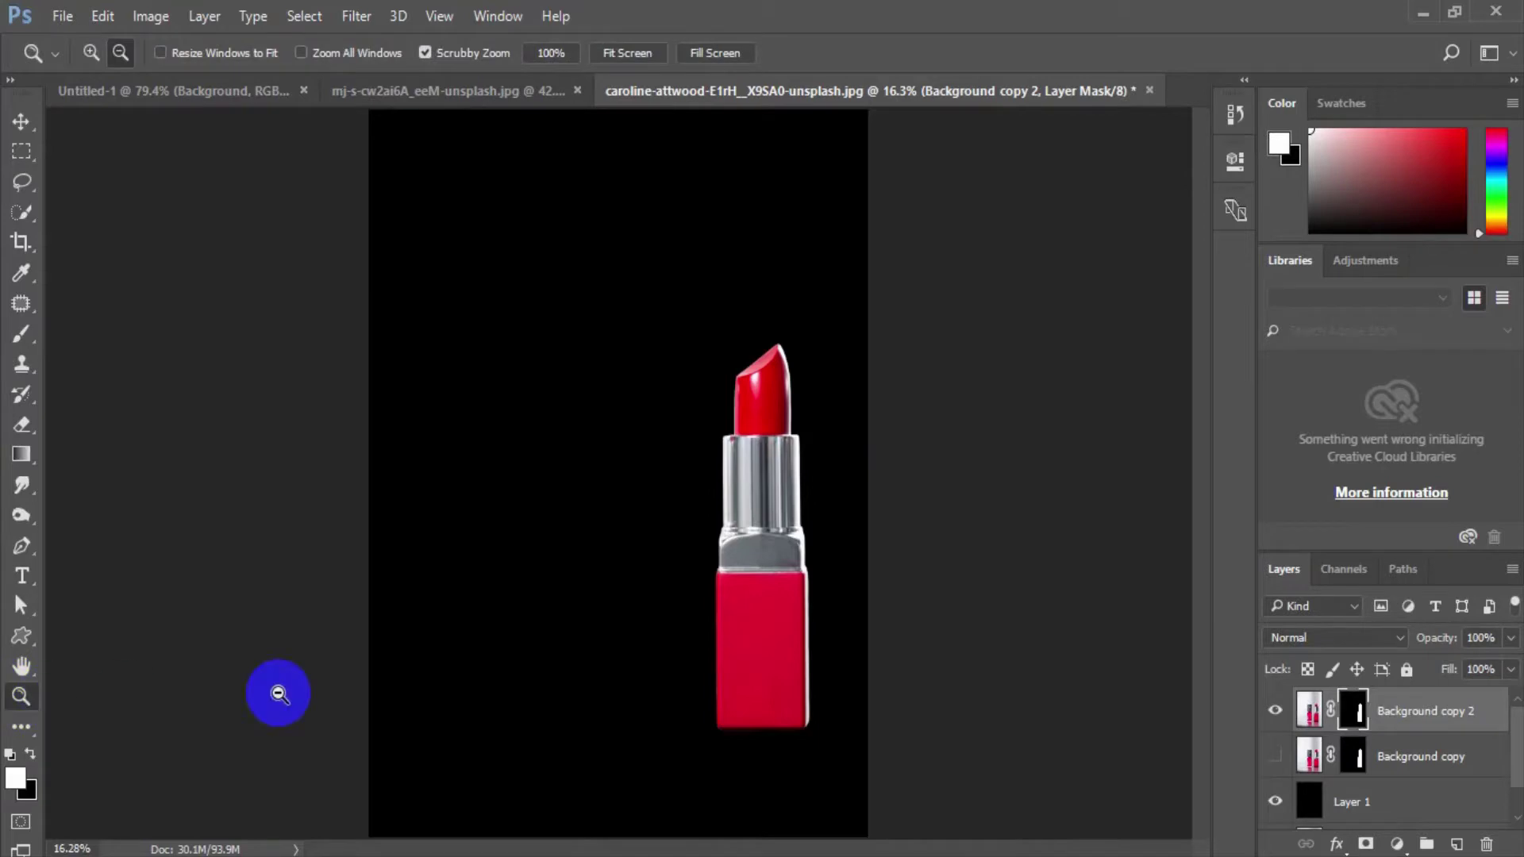
pyautogui.moveTo(818, 501); pyautogui.dragTo(640, 460)
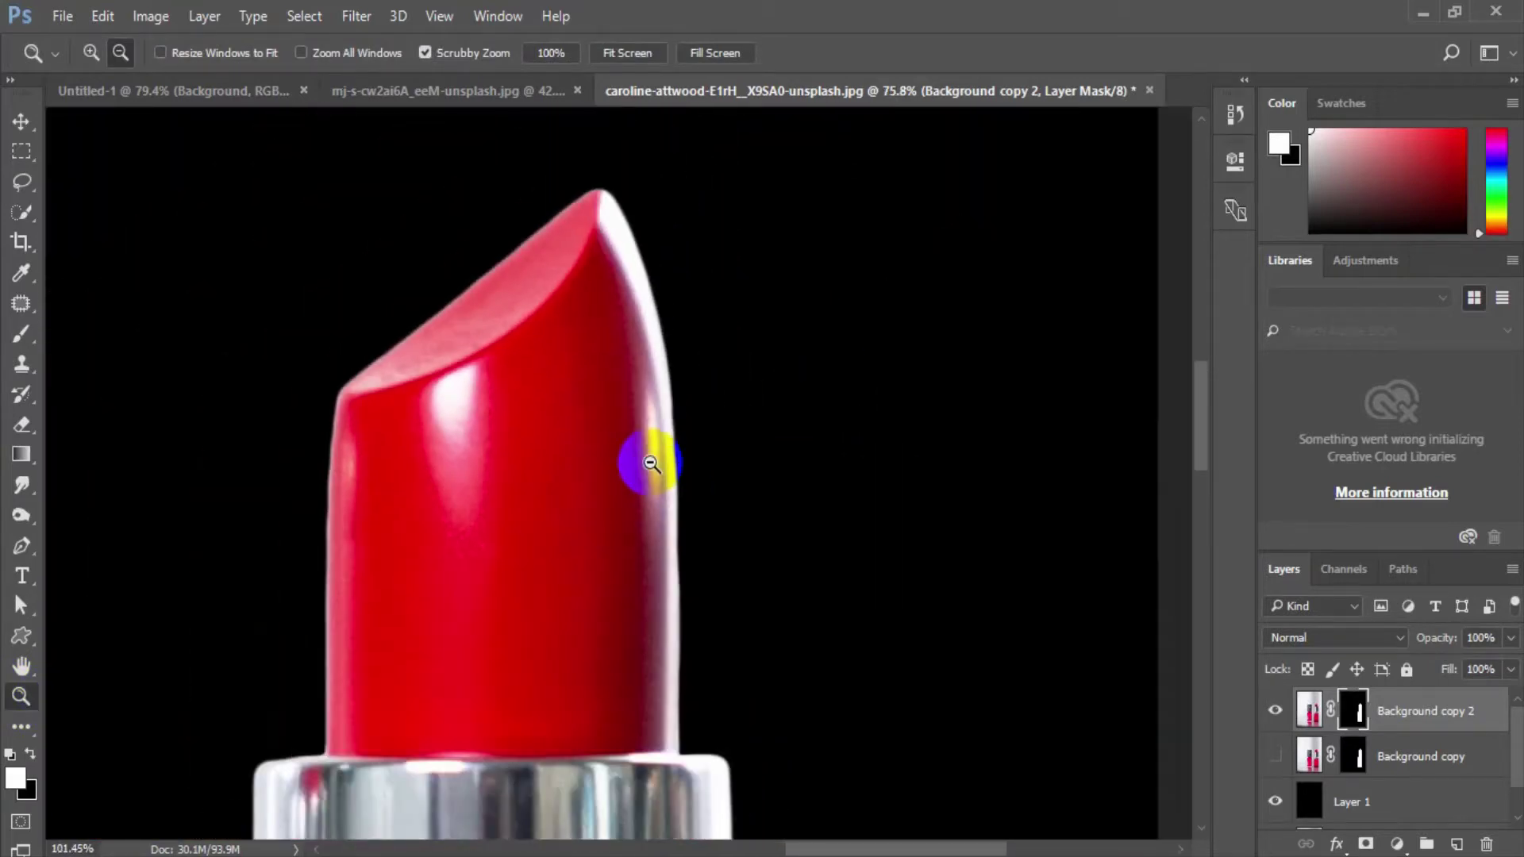
pyautogui.click(21, 121)
pyautogui.moveTo(616, 510); pyautogui.dragTo(643, 551)
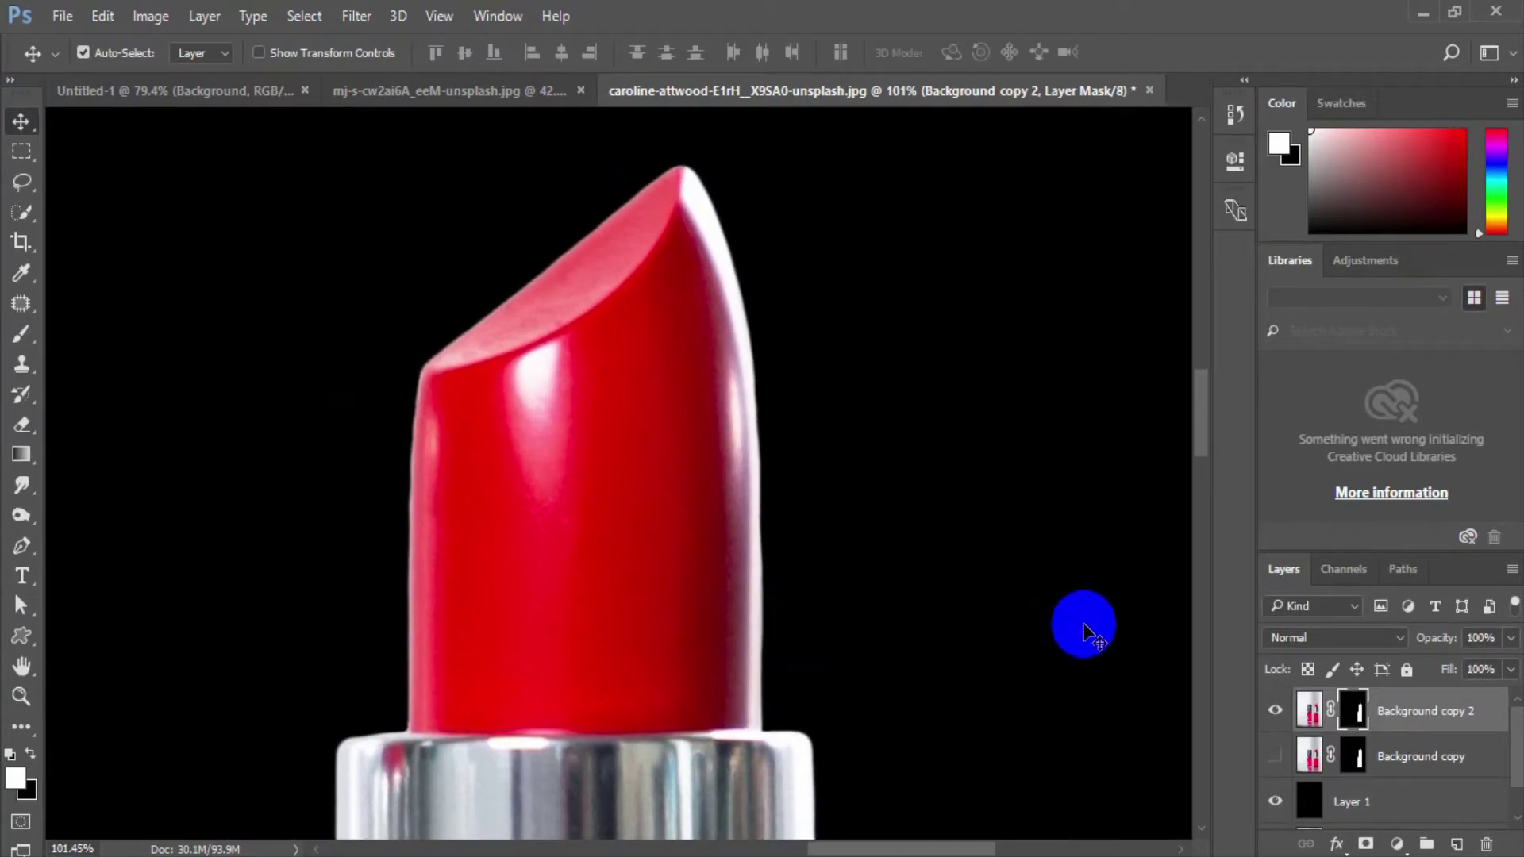